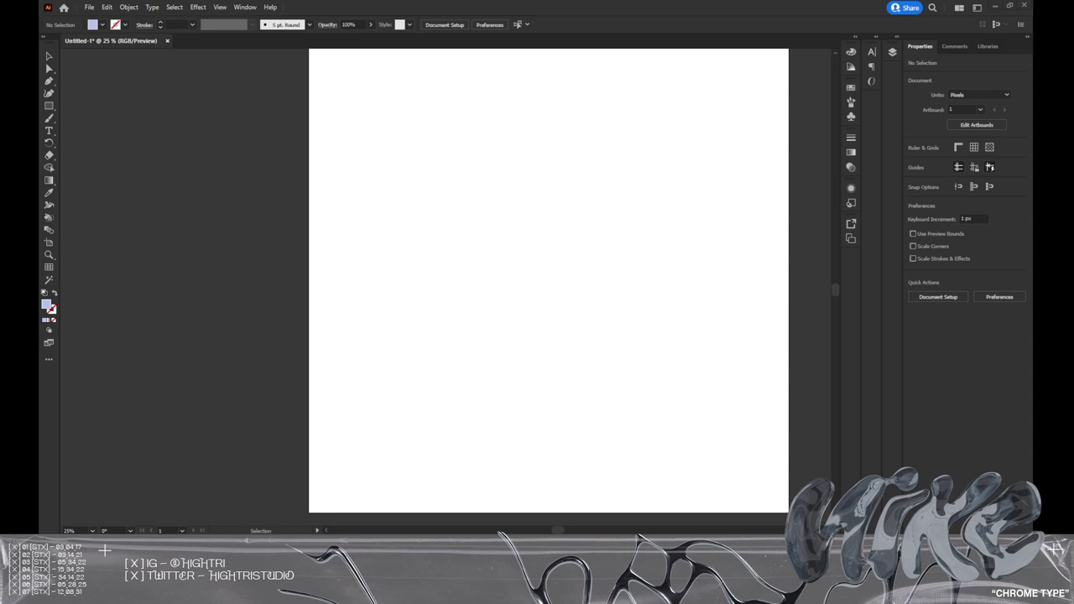
Place the Nike image, shift it slightly left and scale it up
click(704, 266)
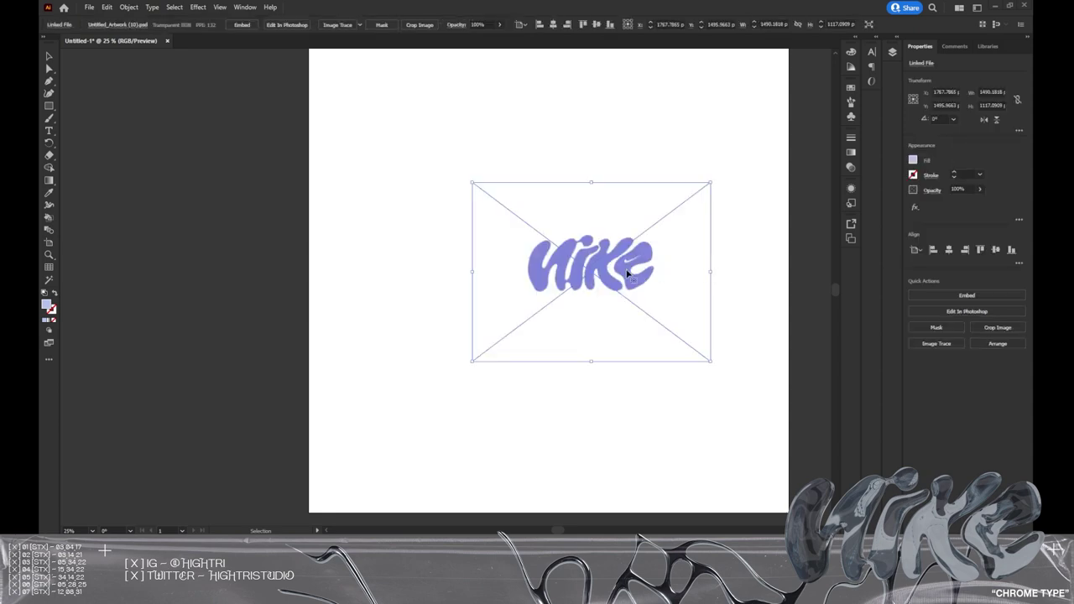
drag(632, 275, 585, 276)
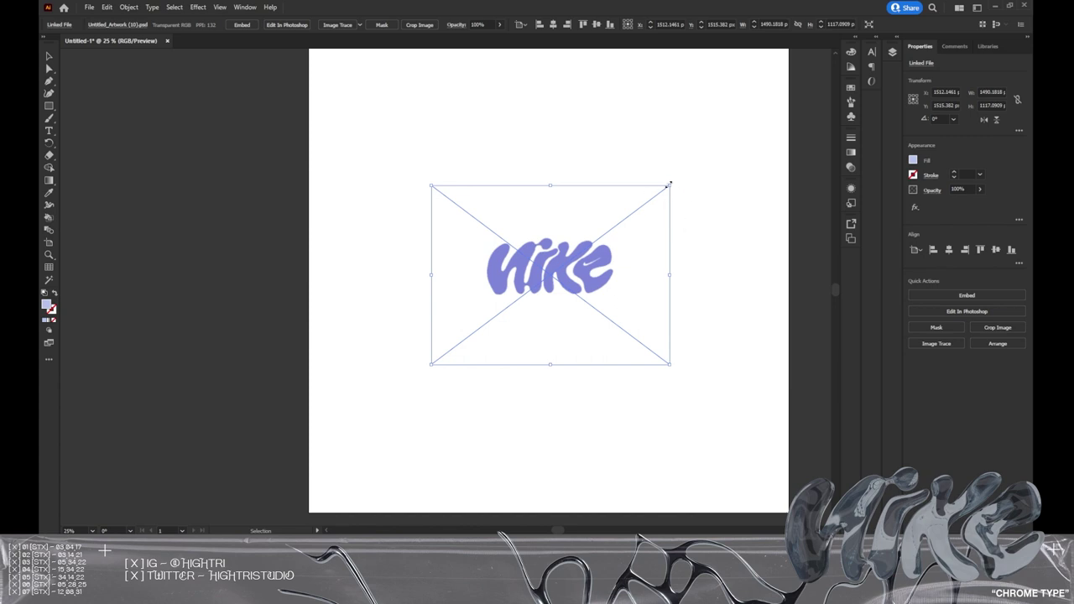
alt+shift+drag(669, 186, 744, 130)
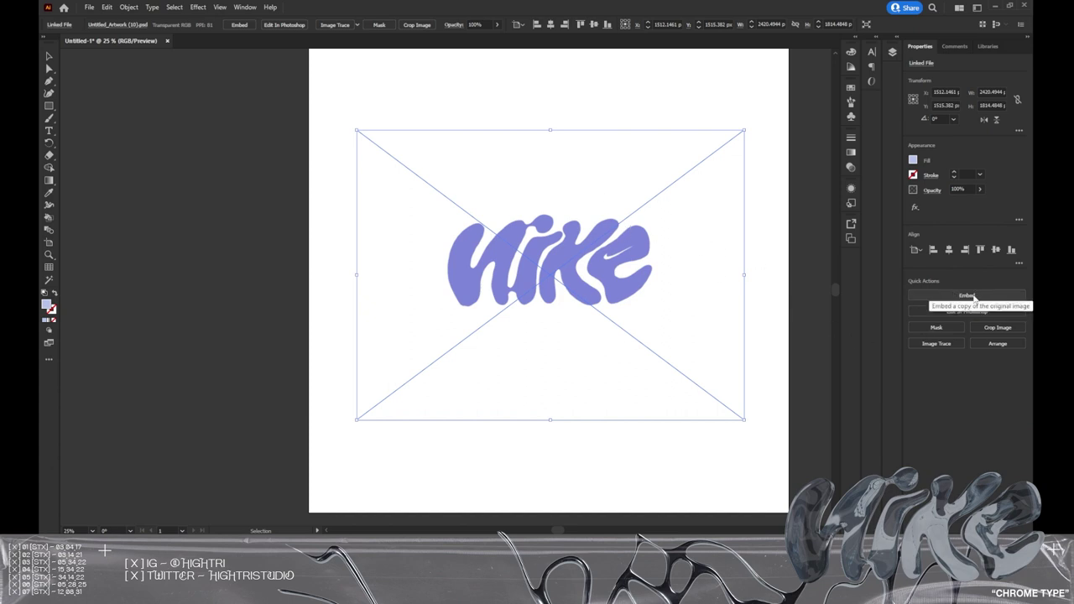
Image-trace the Nike image with the High Fidelity Photo preset, accepting the slow-trace warning
click(936, 343)
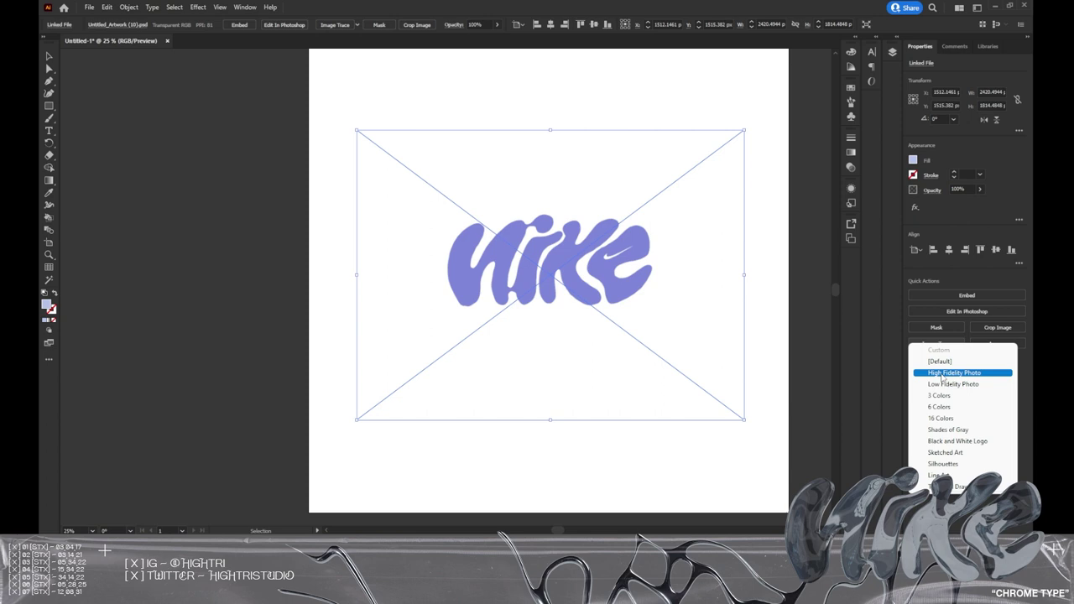
click(942, 373)
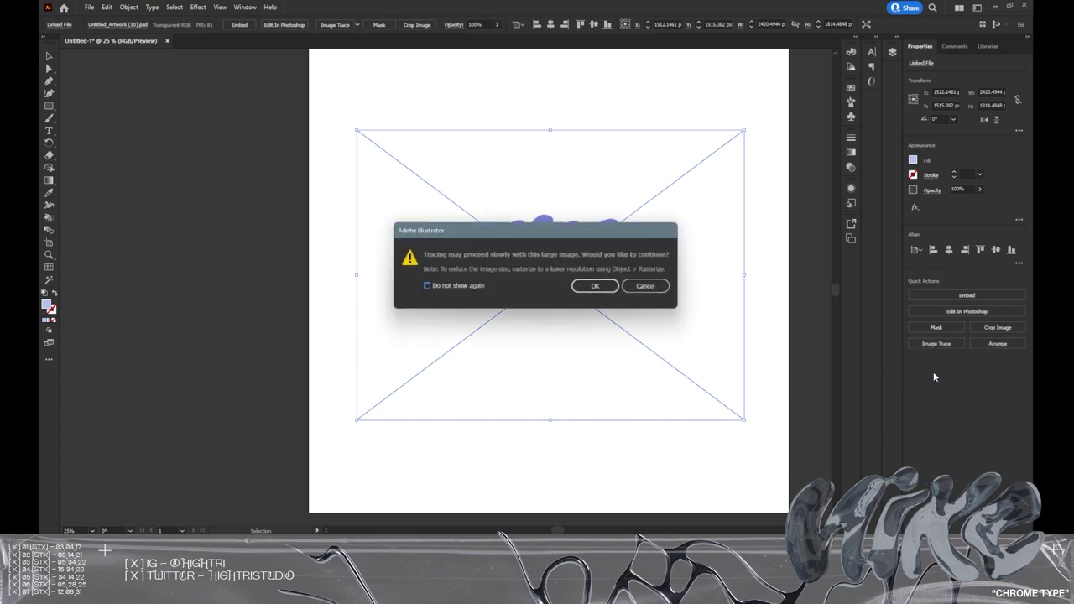
click(594, 287)
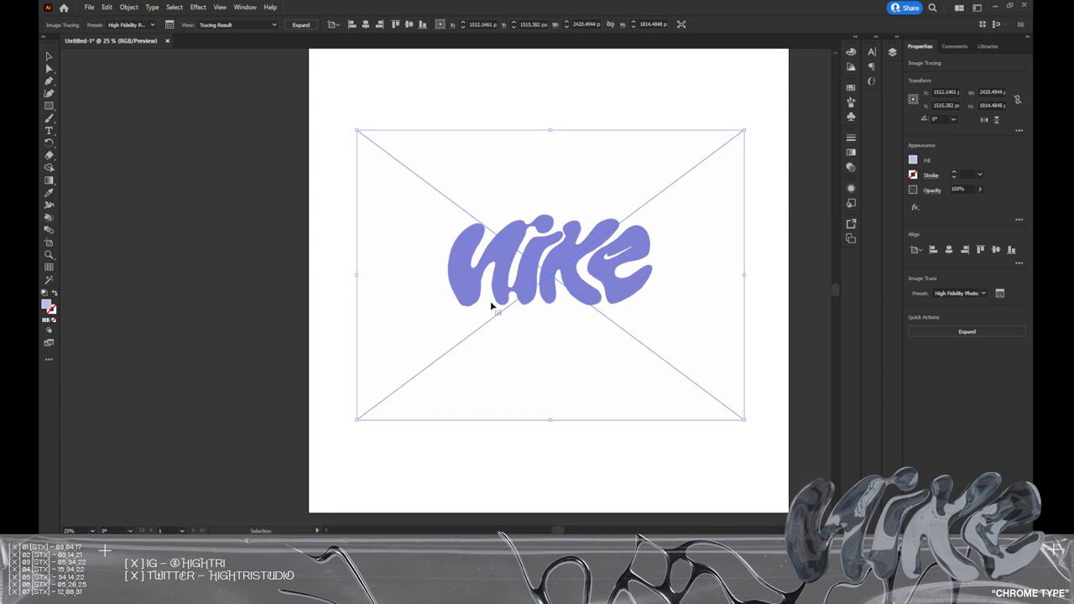
Expand and ungroup the trace, then delete the white background shape
click(940, 334)
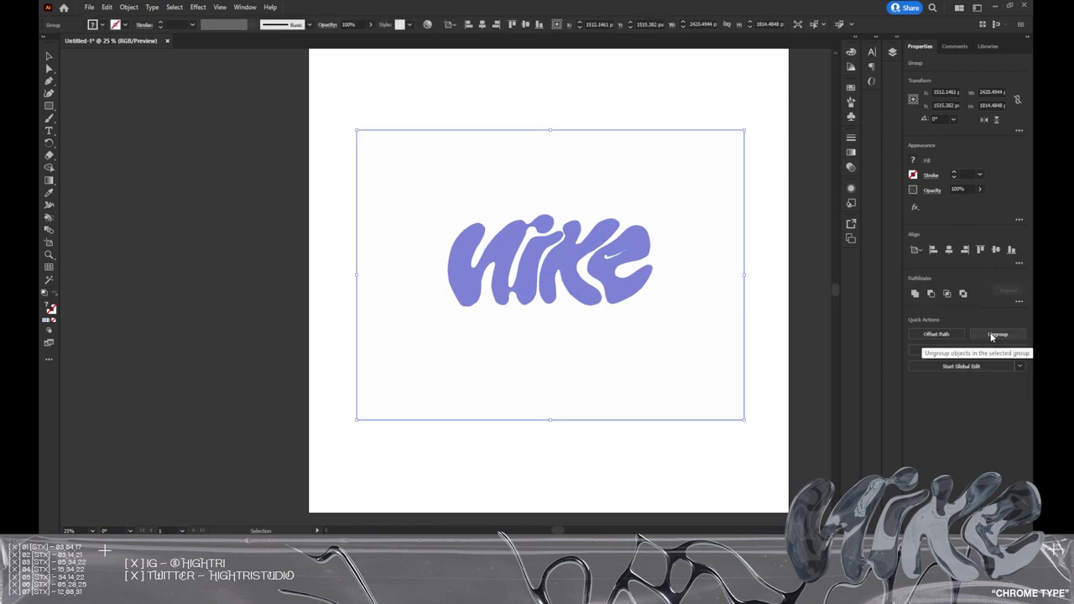
click(992, 334)
click(791, 366)
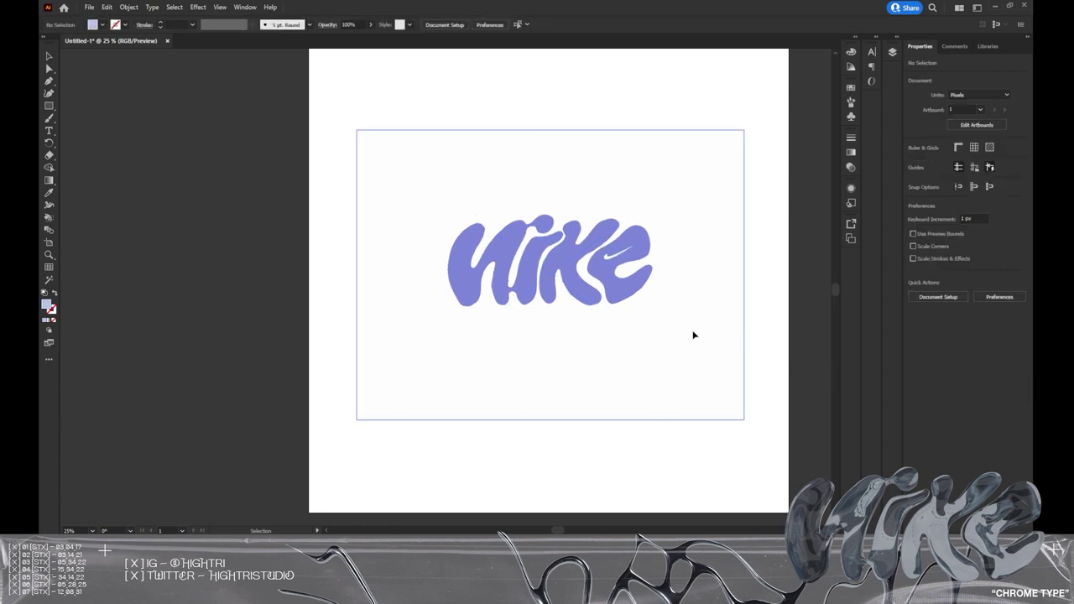
click(693, 337)
key(Delete)
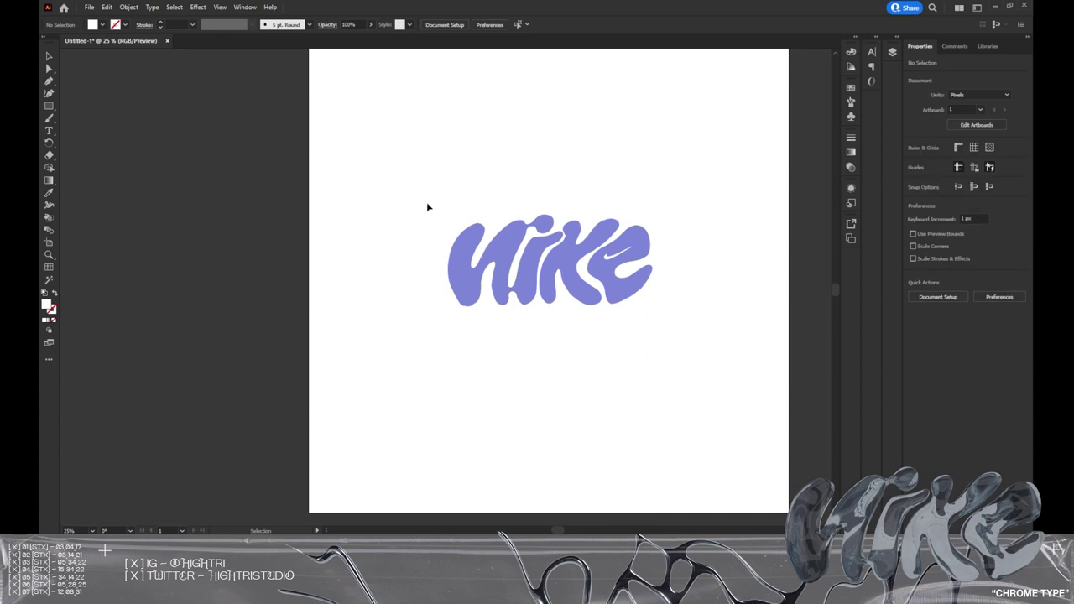
Apply Pathfinder Exclude to the selected Nike lettering shapes
drag(427, 205, 687, 335)
alt+scroll(579, 250, up, 3)
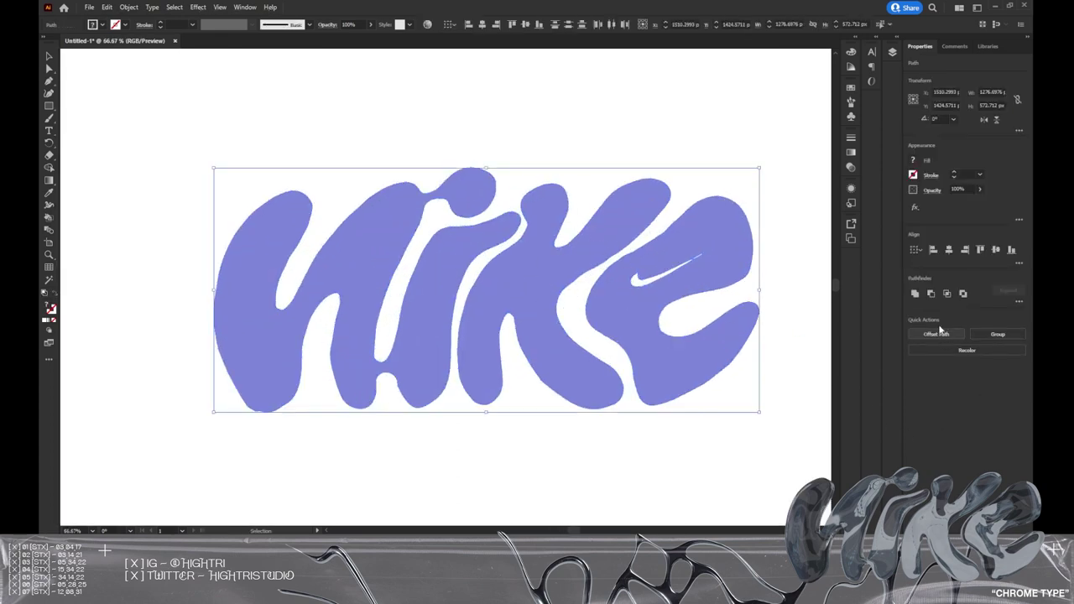
click(961, 294)
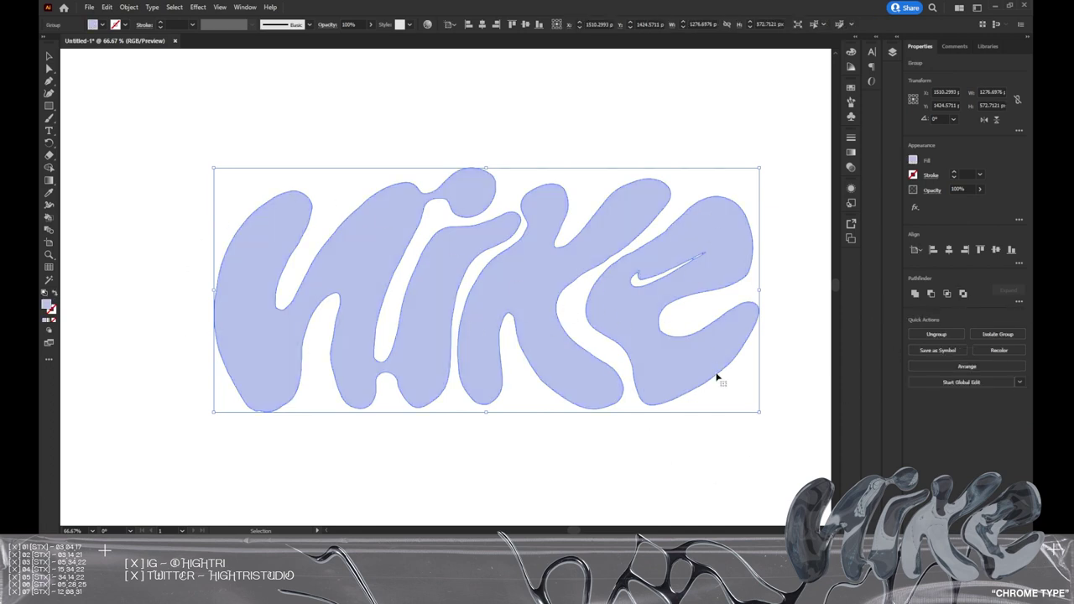
click(163, 228)
alt+scroll(554, 329, down, 3)
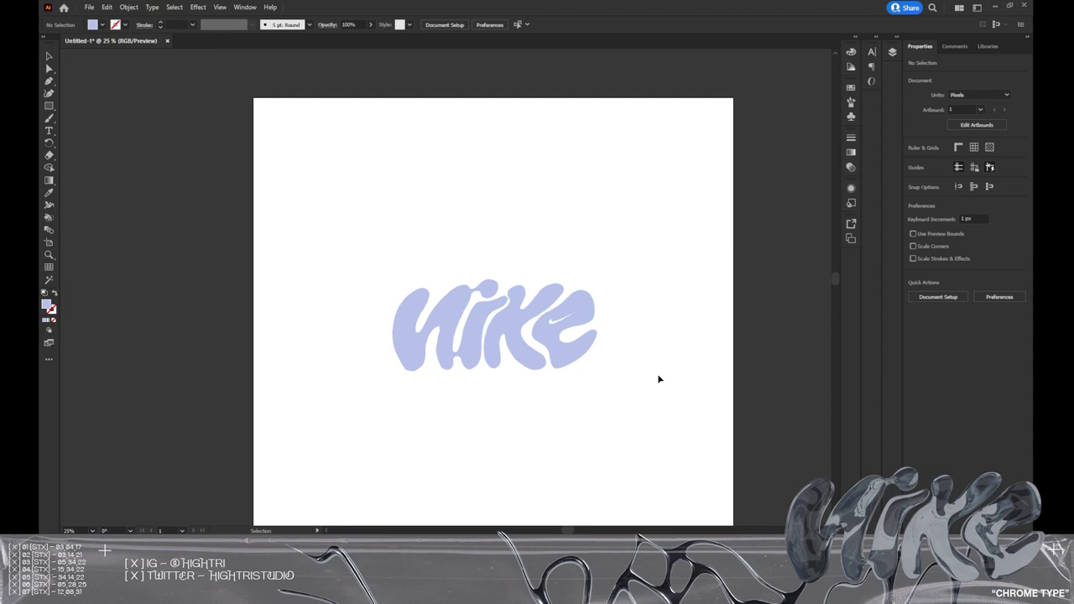
Select the whole Nike lettering group and scale it up proportionally
drag(319, 235, 629, 360)
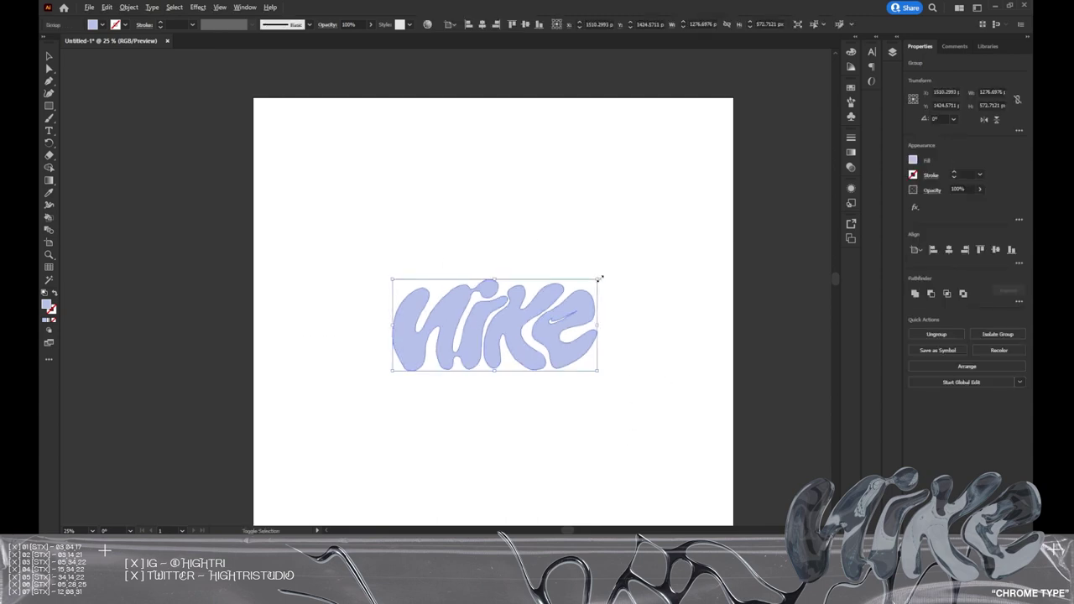
shift+drag(599, 276, 678, 246)
click(678, 250)
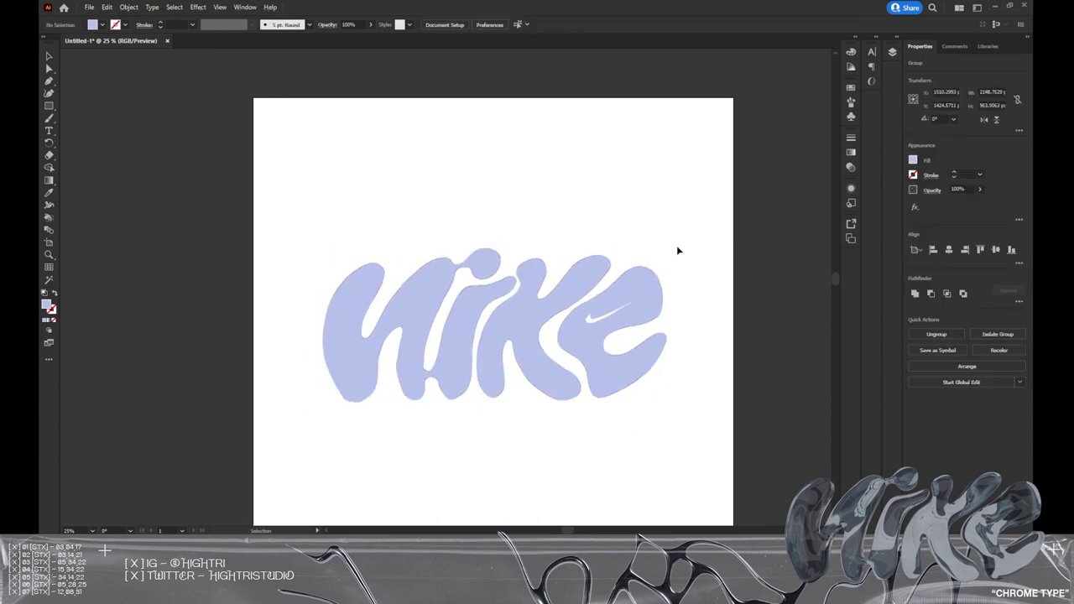
Export the lettering through File > Export > Export As
scroll(678, 250, down, 1)
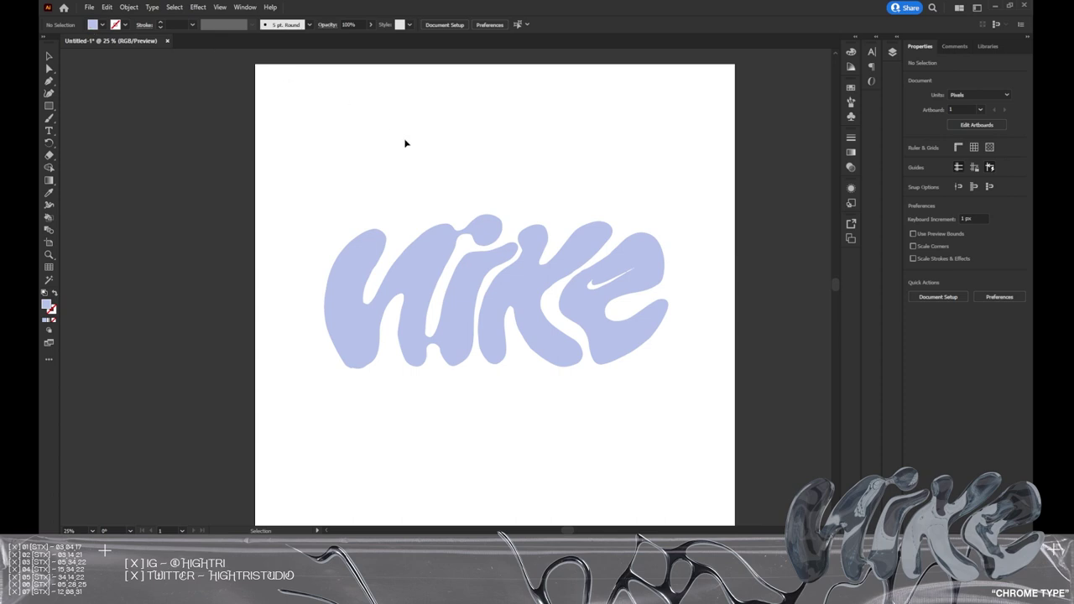
click(94, 9)
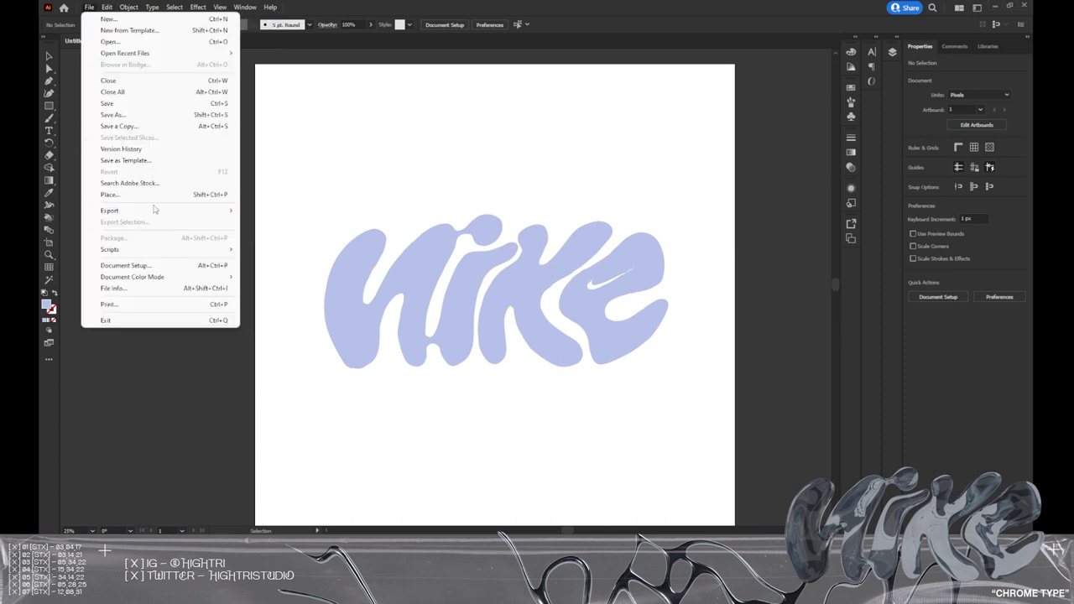
mouse_move(159, 210)
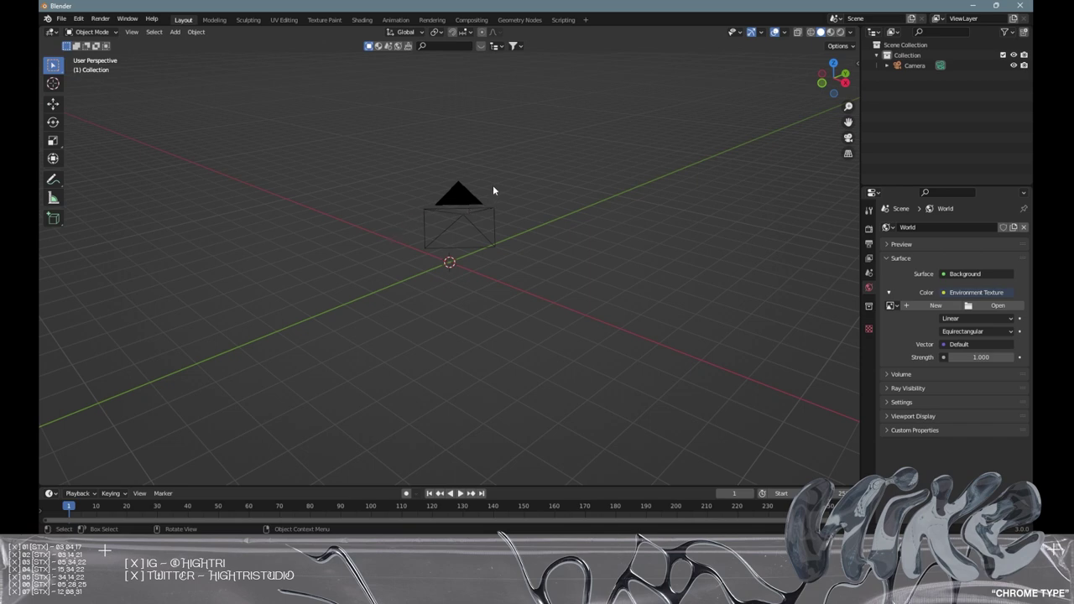
Import Nike.svg into Blender as Scalable Vector Graphics curves
click(61, 19)
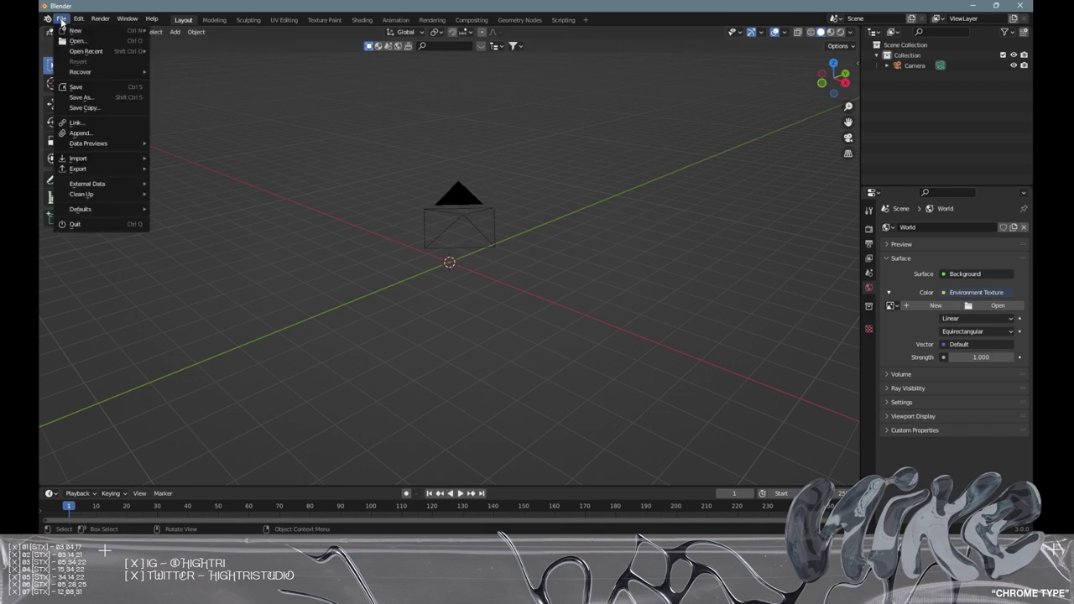
mouse_move(98, 159)
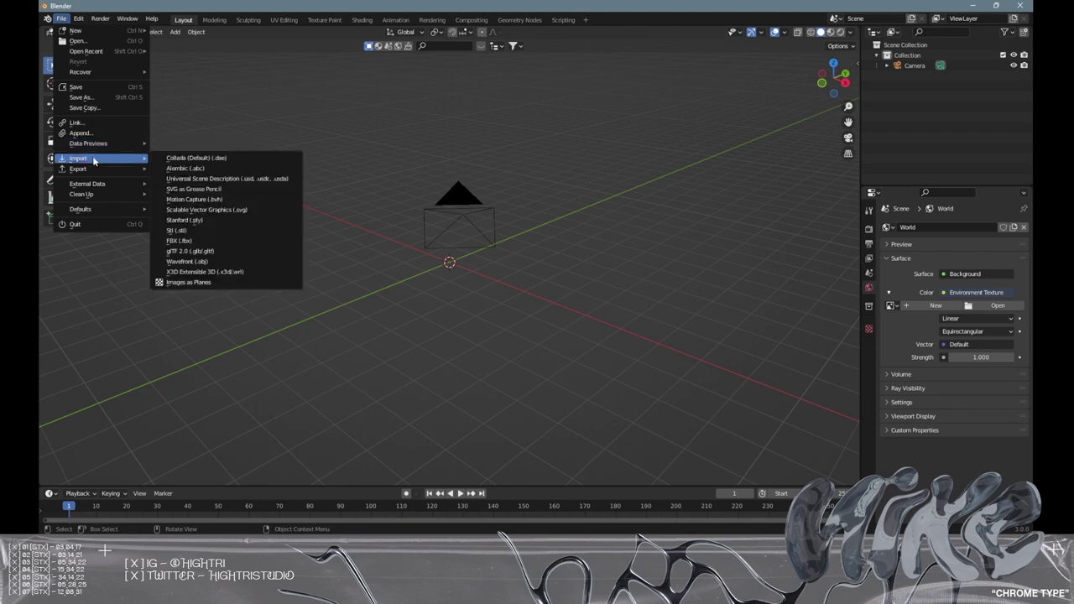
click(229, 211)
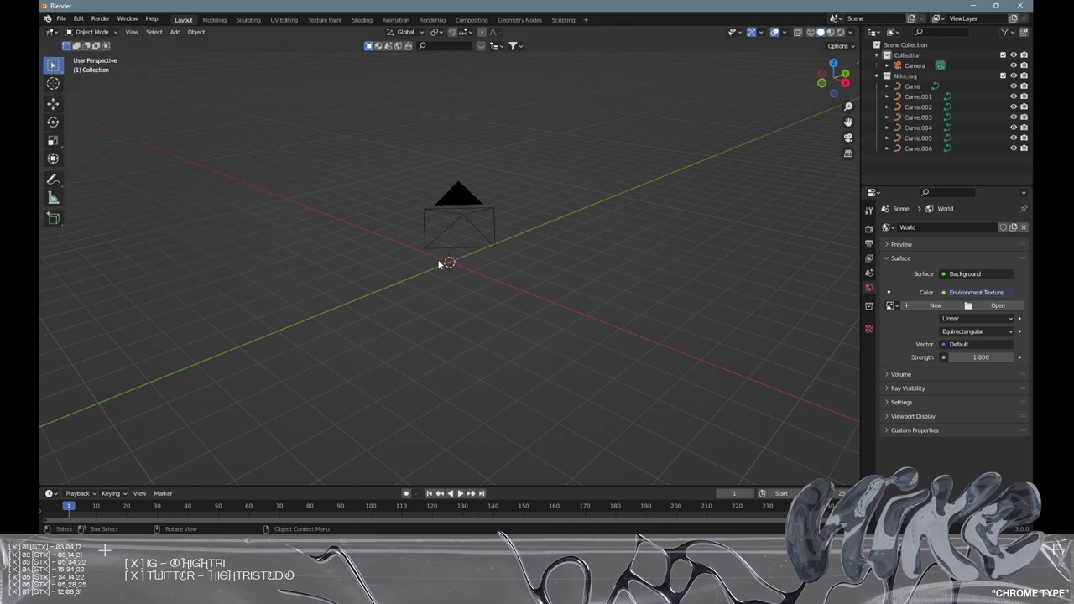
middle_drag(499, 286, 431, 232)
Select the imported curves Curve through Curve.005 and scale them up
drag(432, 232, 506, 302)
middle_drag(506, 302, 462, 286)
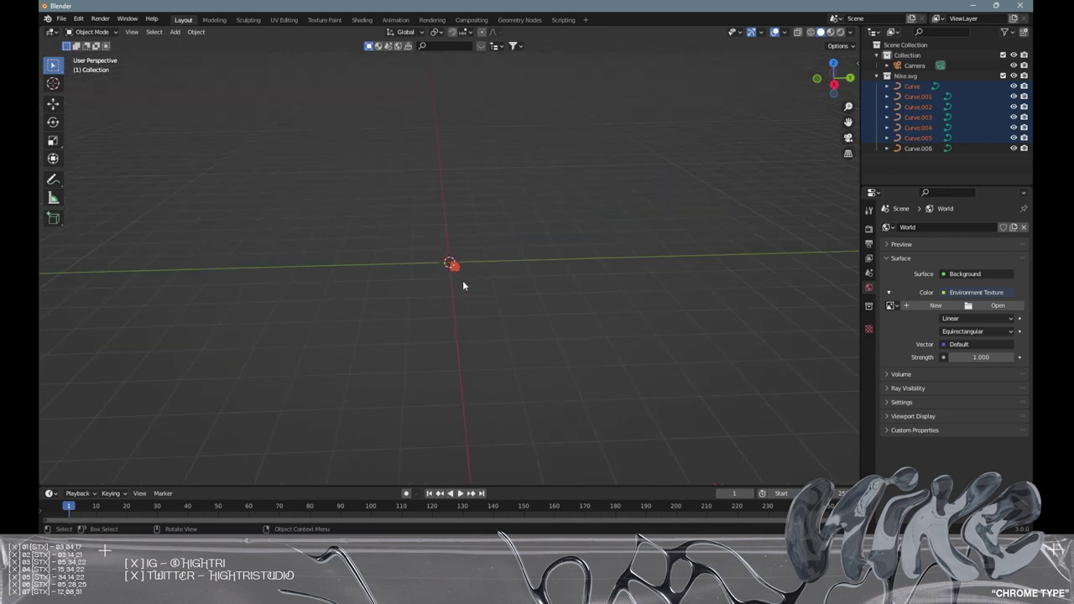
click(525, 295)
middle_drag(525, 295, 415, 237)
drag(415, 236, 494, 296)
mouse_move(493, 296)
middle_down()
mouse_move(525, 295)
mouse_move(499, 288)
middle_up()
key(s)
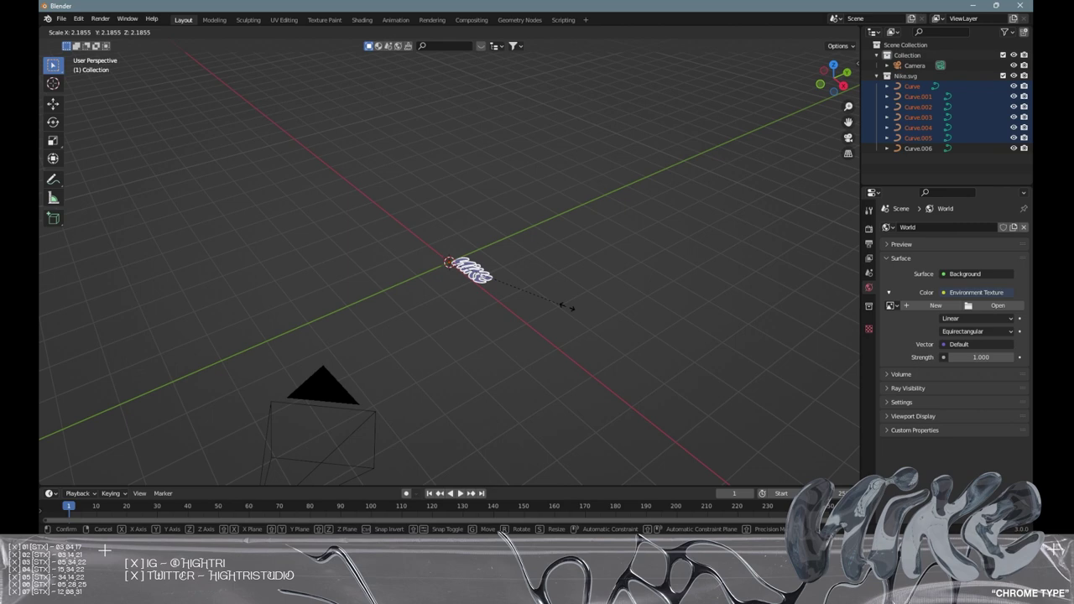
click(315, 394)
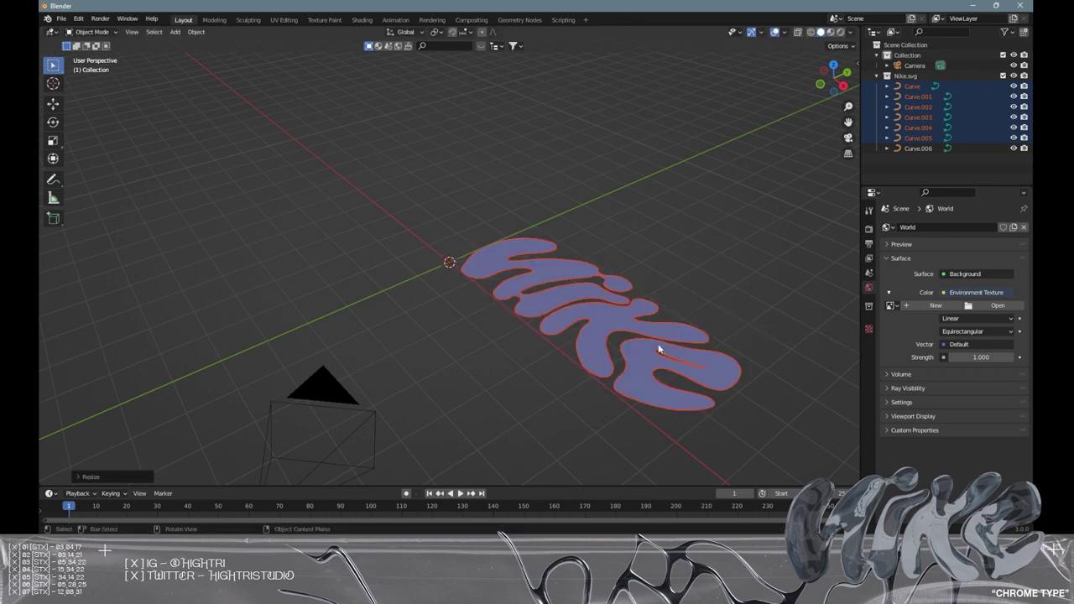
scroll(658, 351, down, 2)
middle_drag(658, 351, 475, 328)
middle_drag(575, 379, 618, 391)
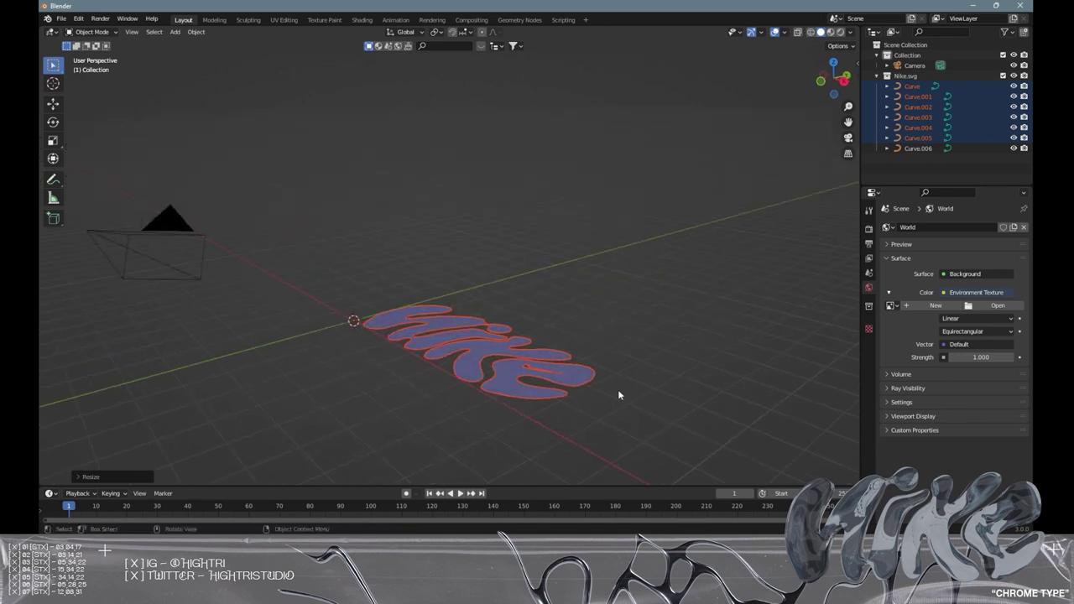
middle_drag(547, 336, 553, 341)
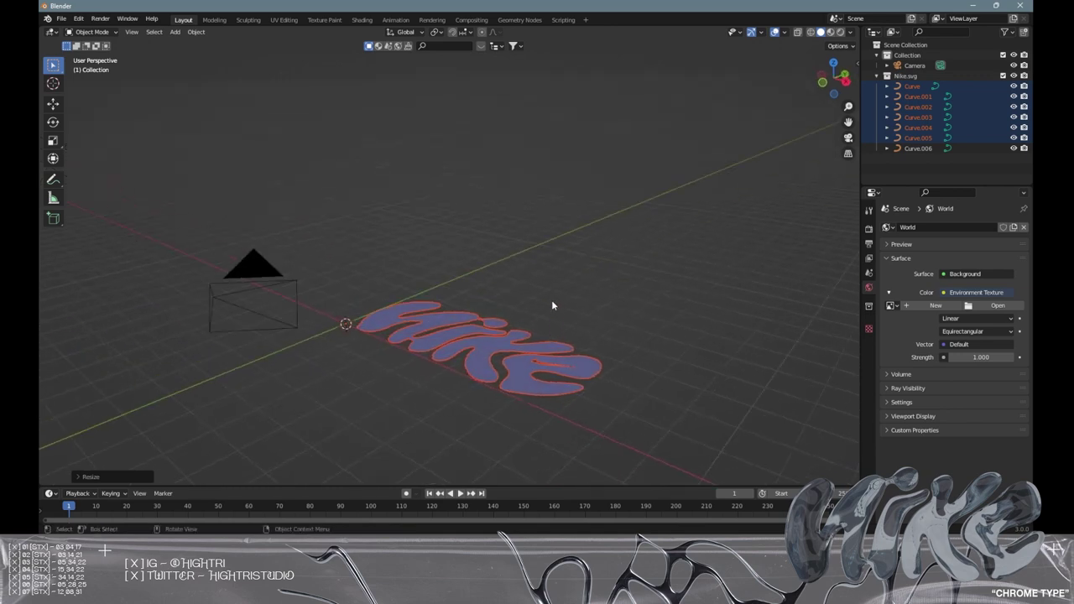
Rotate the Nike curves 90° about X to stand upright, then 90° about Z
text(r)
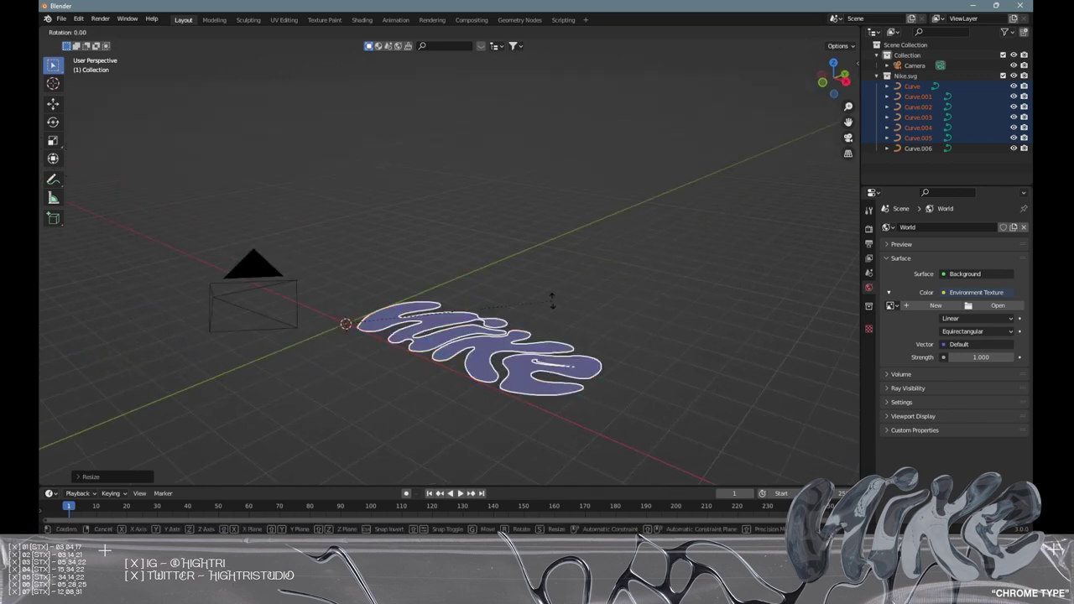
text(x90)
key(Return)
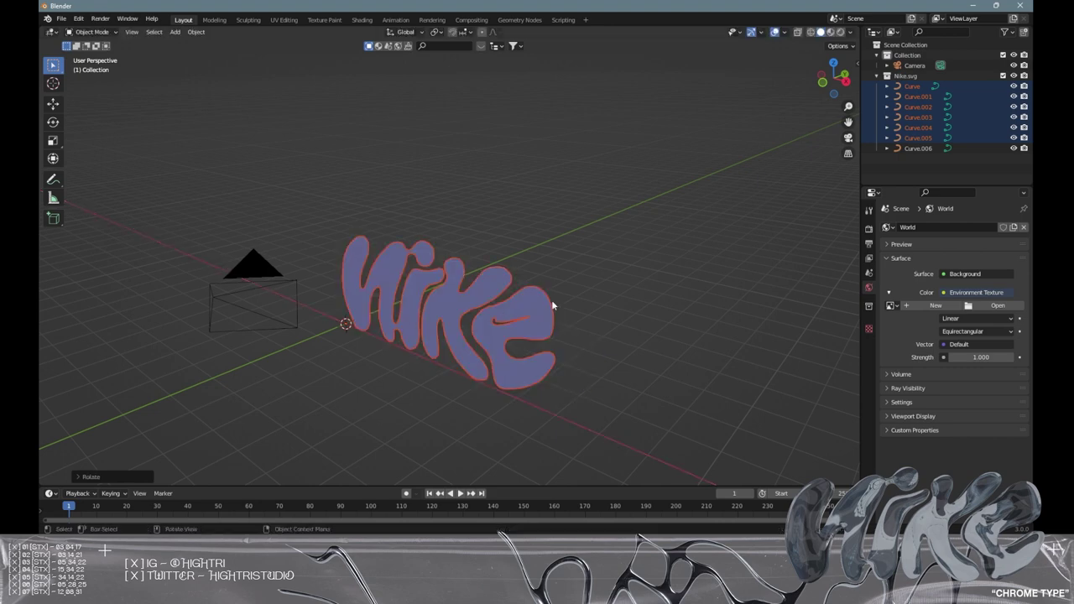
text(rz)
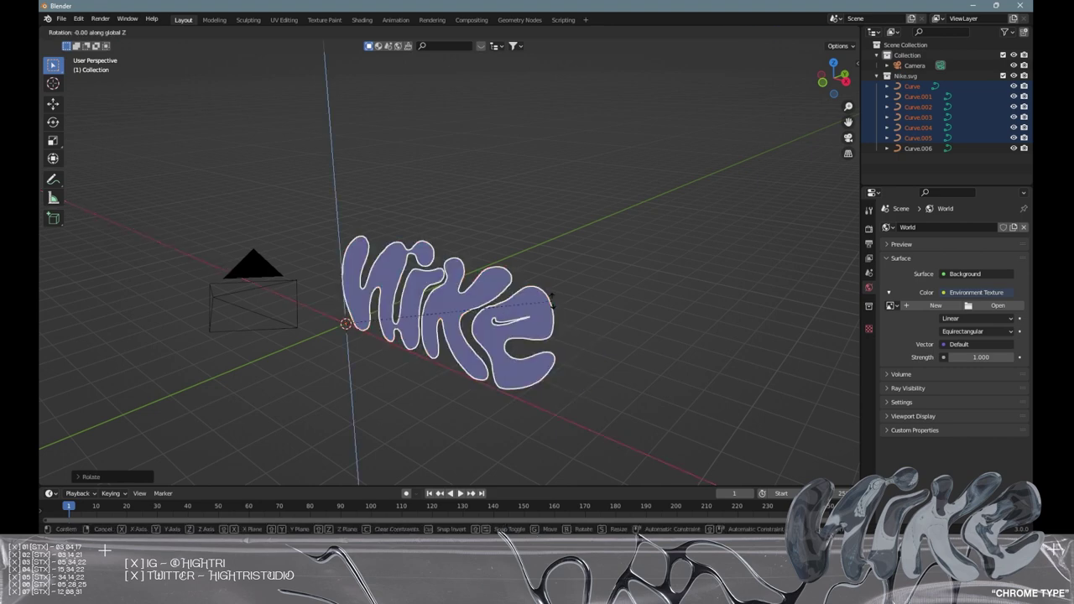
text(90)
key(Return)
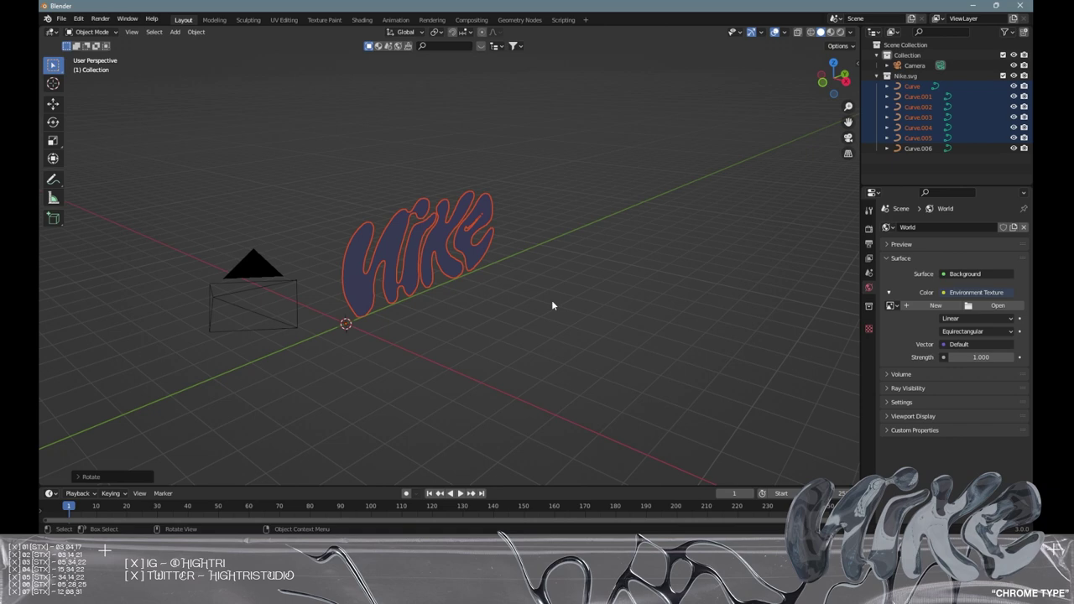
middle_drag(568, 269, 537, 307)
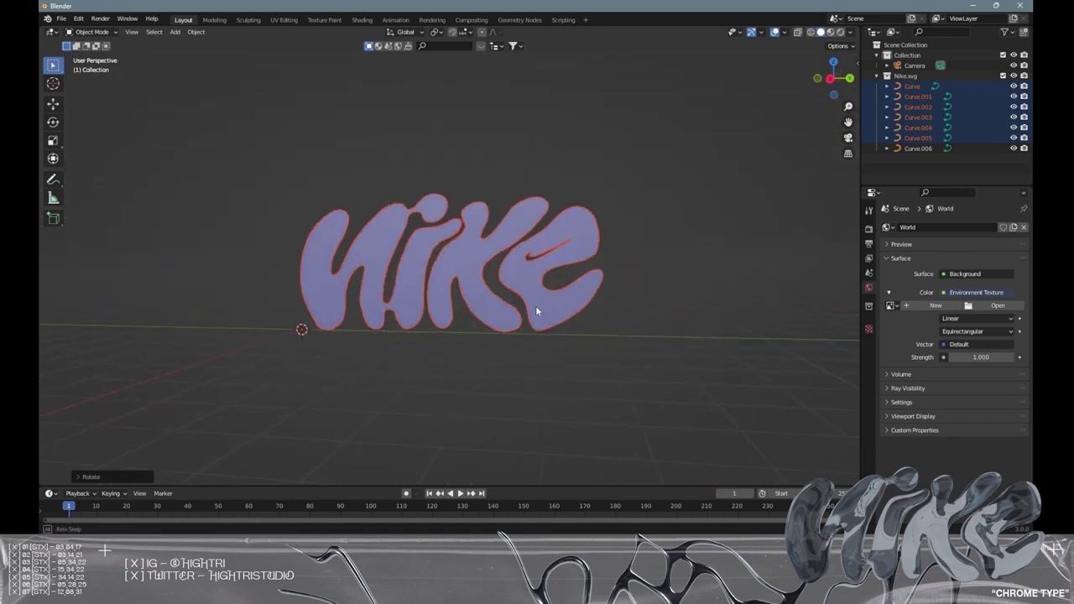
scroll(537, 308, up, 3)
middle_drag(467, 319, 307, 286)
click(483, 156)
middle_drag(612, 319, 378, 268)
middle_drag(232, 300, 364, 239)
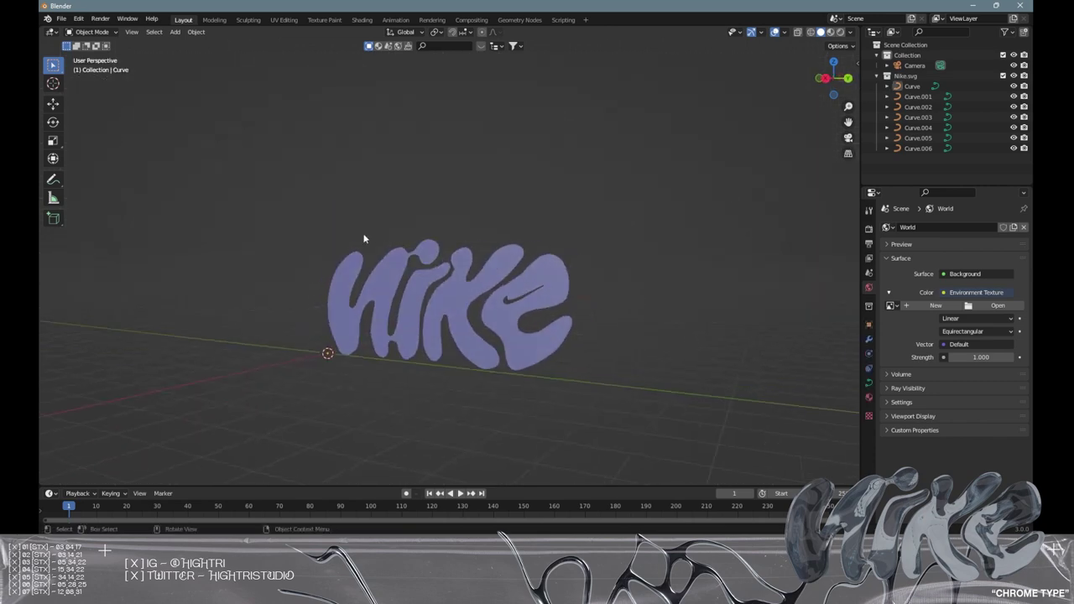
Set the N letter curve's Geometry Extrude to 0.03 m
click(395, 280)
middle_drag(396, 280, 565, 254)
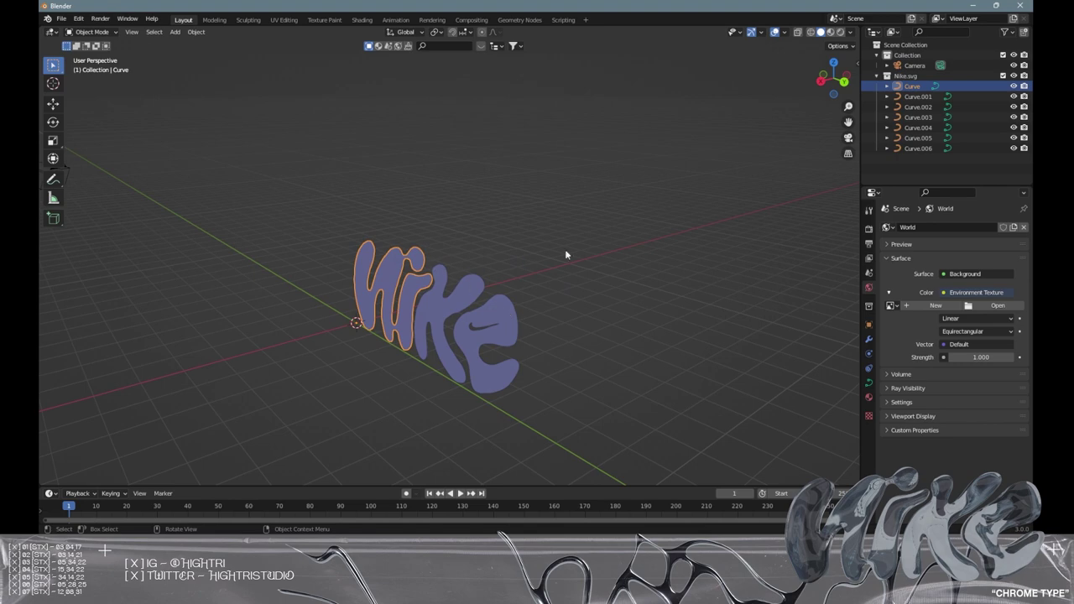
click(870, 384)
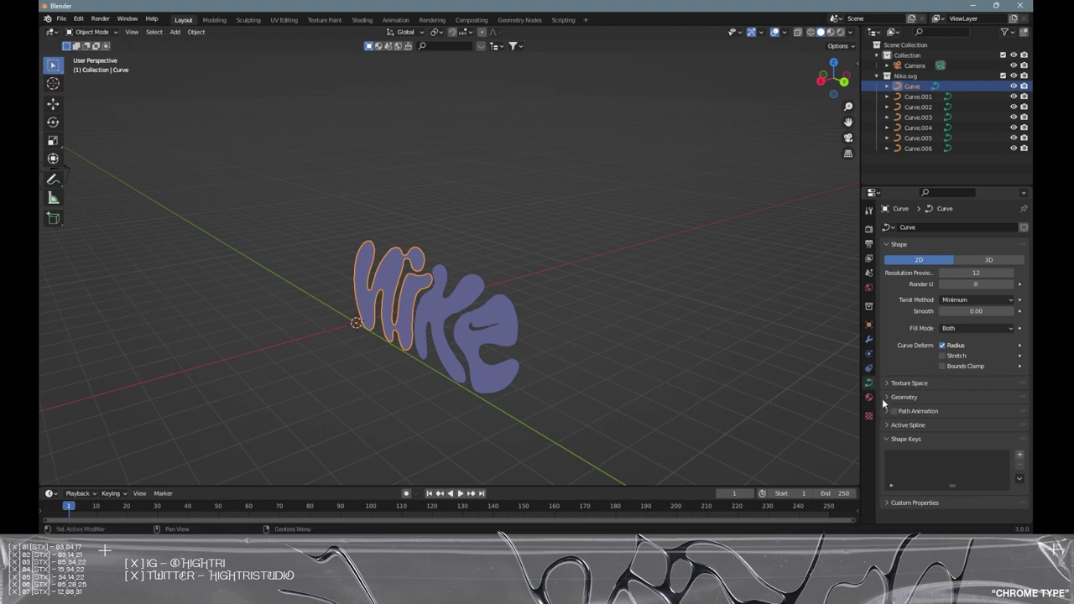
click(886, 399)
scroll(920, 411, down, 2)
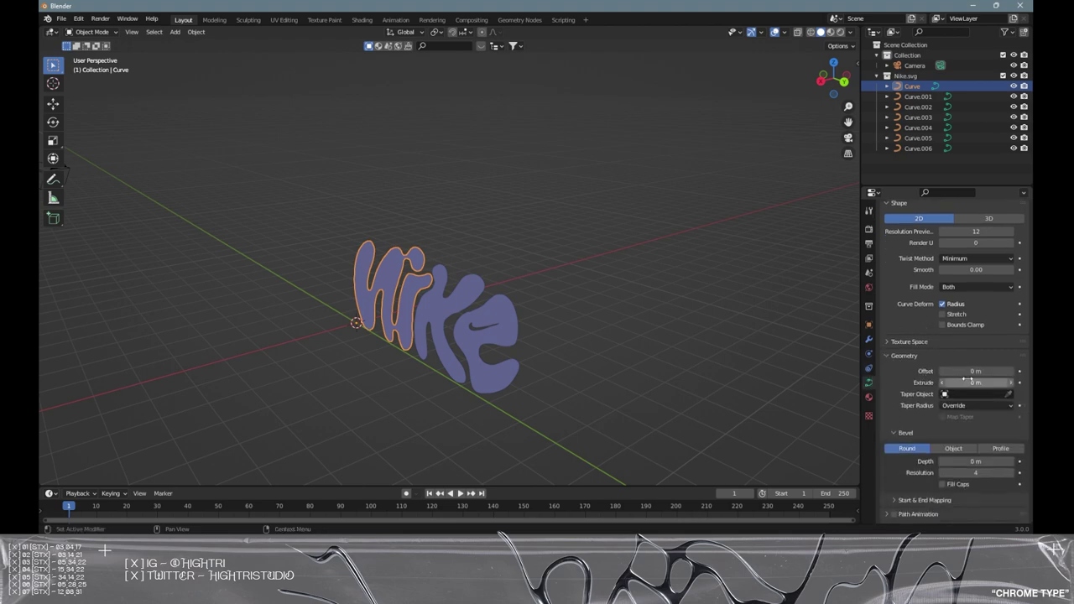
drag(968, 379, 975, 379)
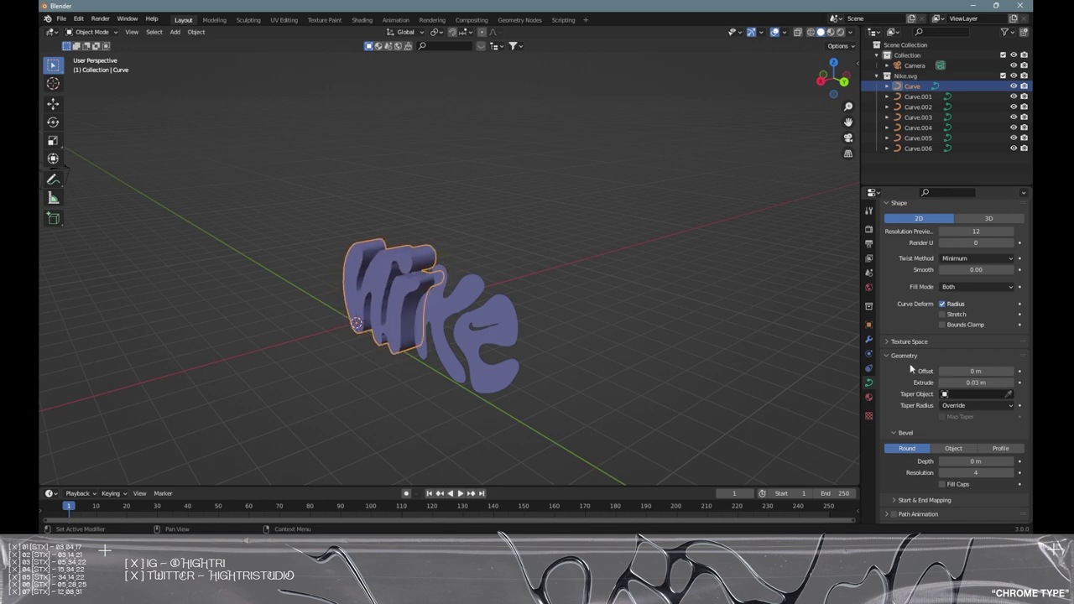
click(439, 268)
middle_drag(439, 269, 494, 284)
middle_drag(403, 265, 447, 278)
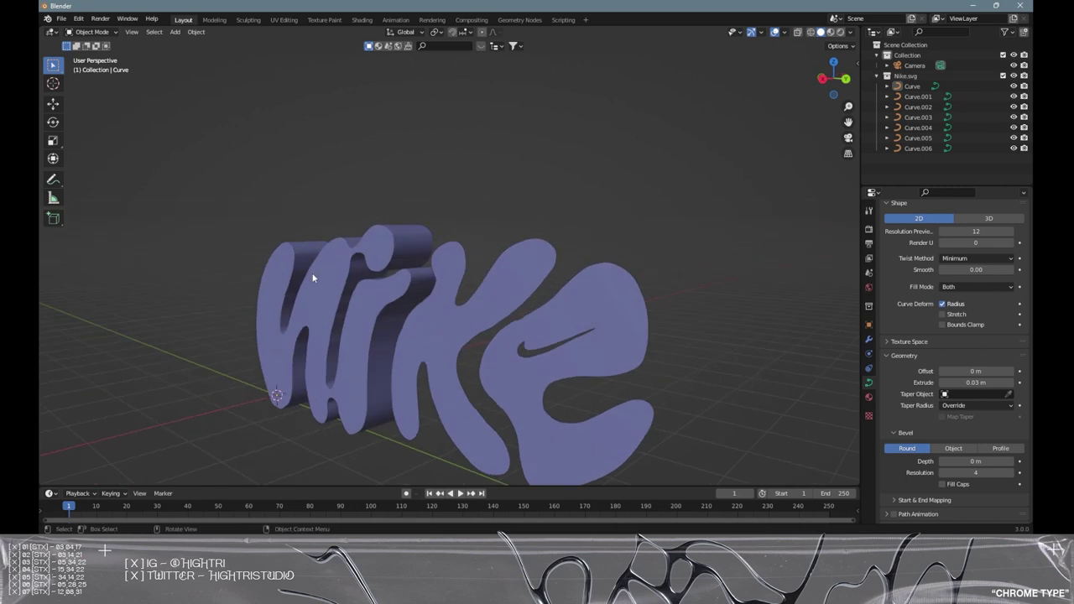
middle_drag(313, 278, 486, 294)
middle_drag(390, 297, 419, 305)
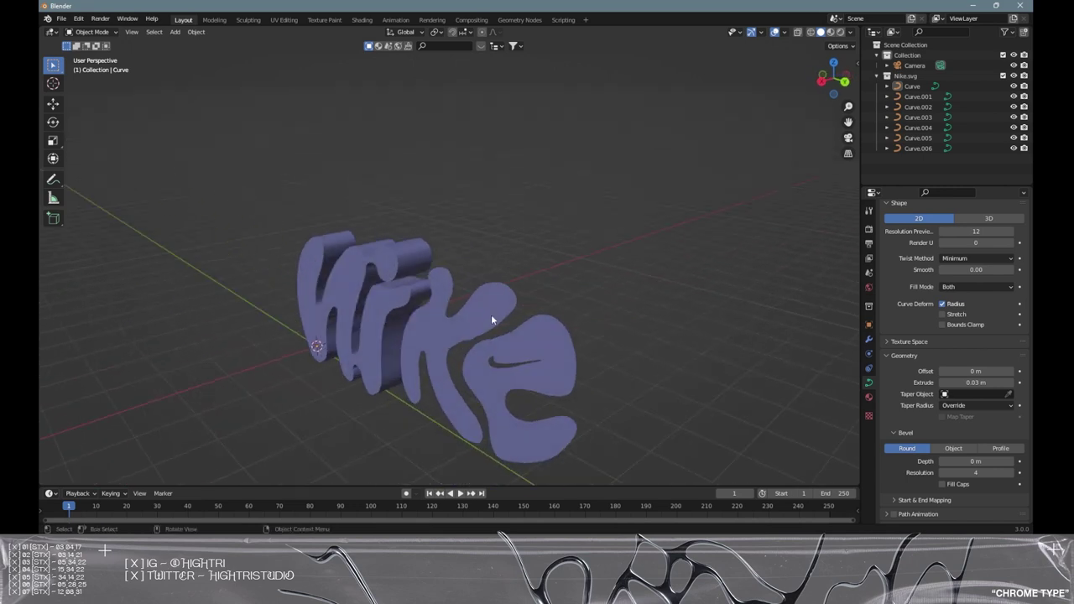
Paste the 0.03 m extrude onto the 'ike' and 'e' curves, then box-select all letters
click(492, 320)
click(360, 298)
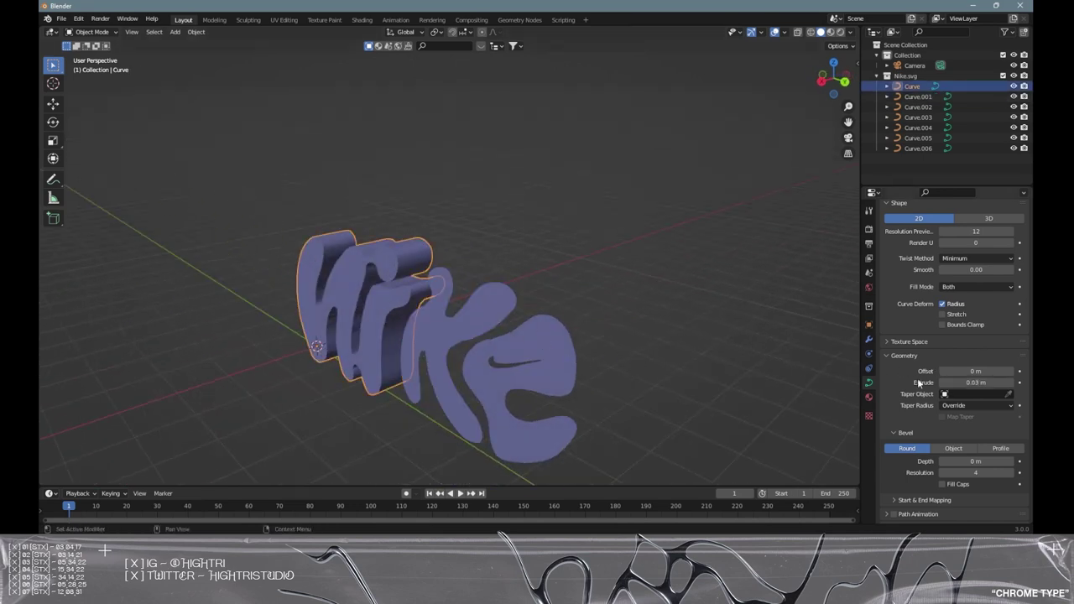
click(500, 331)
click(973, 383)
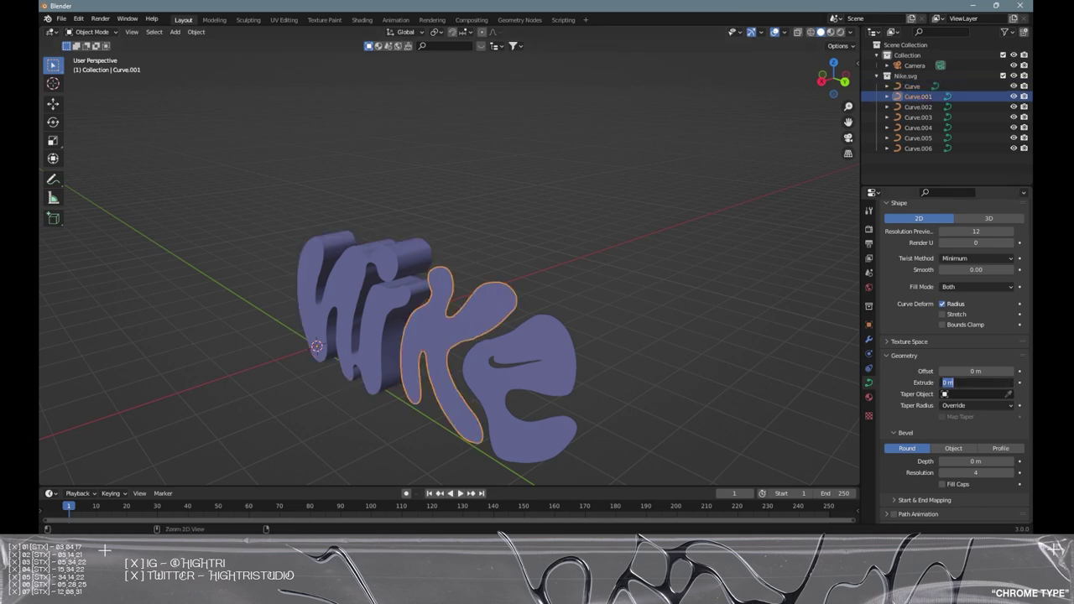
text(0.03)
key(Return)
click(523, 359)
click(975, 383)
text(0.03)
key(Return)
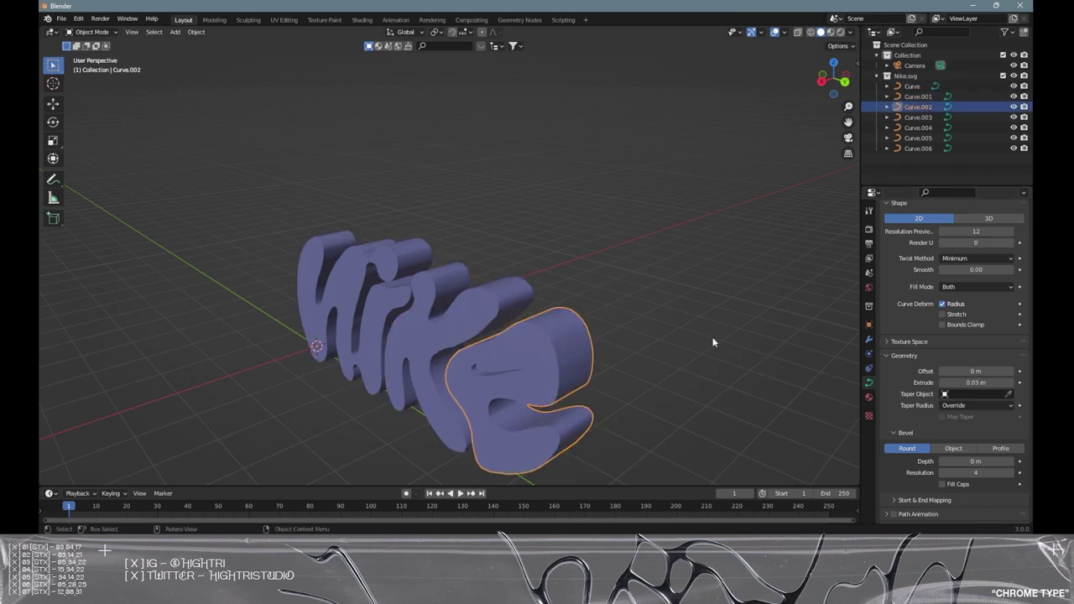
middle_drag(713, 342, 436, 285)
drag(242, 198, 708, 354)
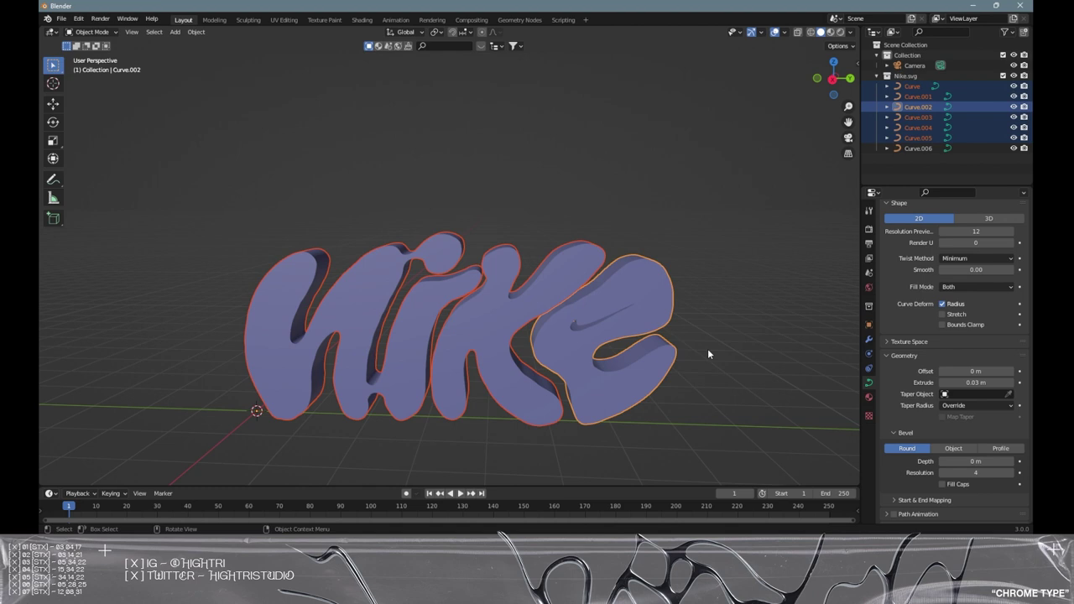
Convert the letter curves to meshes and join them into one object with Ctrl+J
click(196, 32)
mouse_move(238, 314)
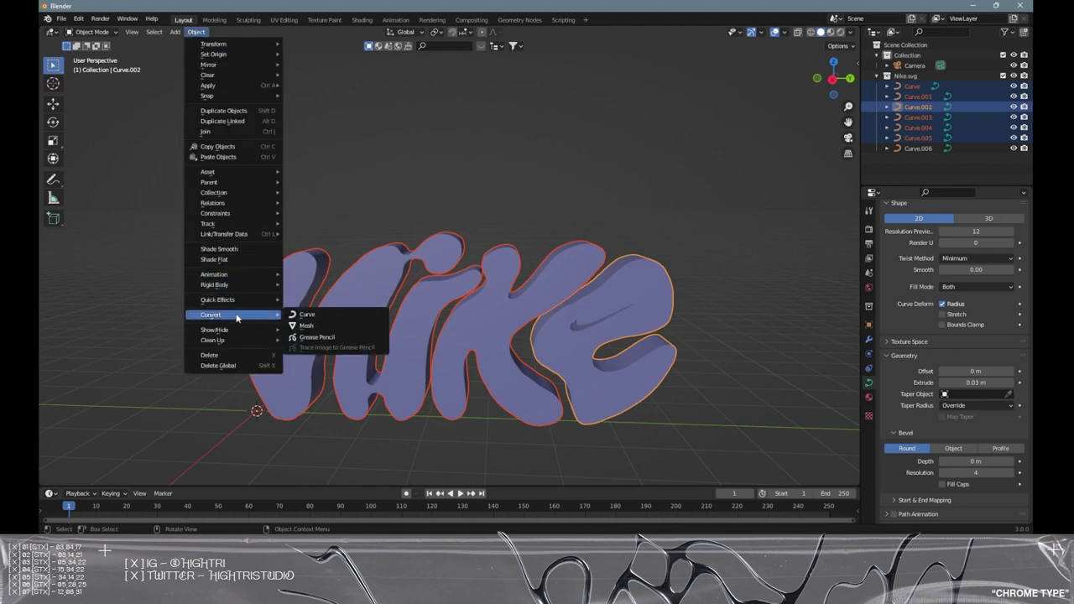
click(307, 325)
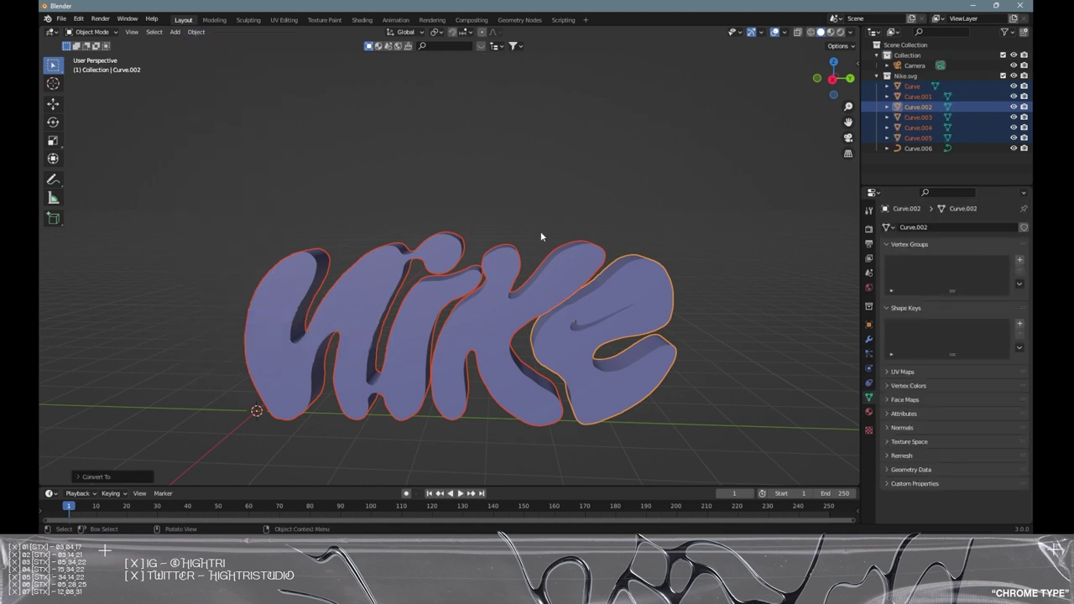
click(224, 190)
drag(224, 190, 700, 385)
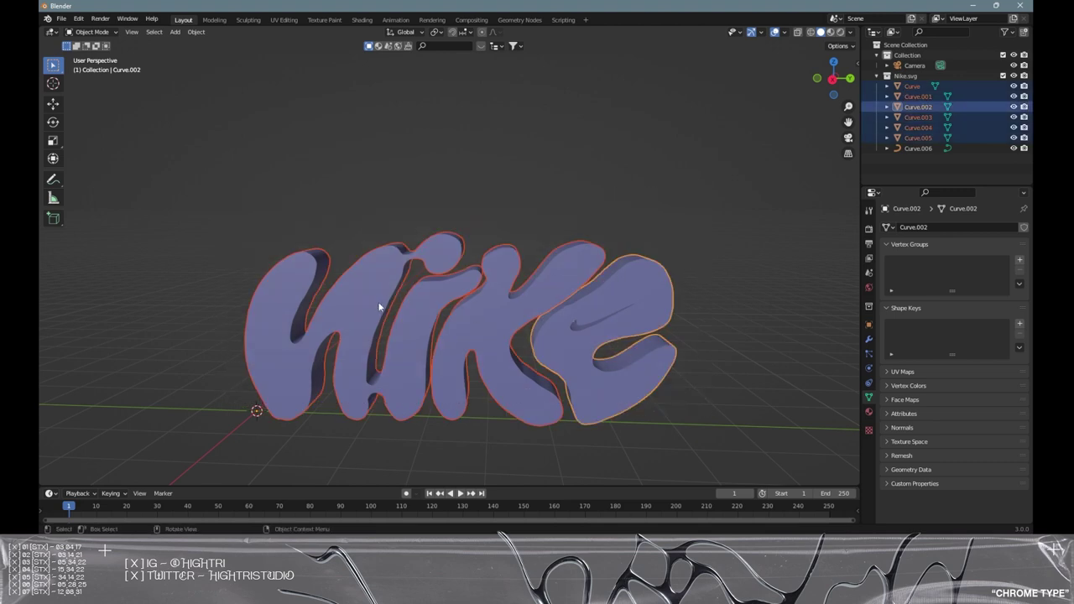
shift+click(382, 285)
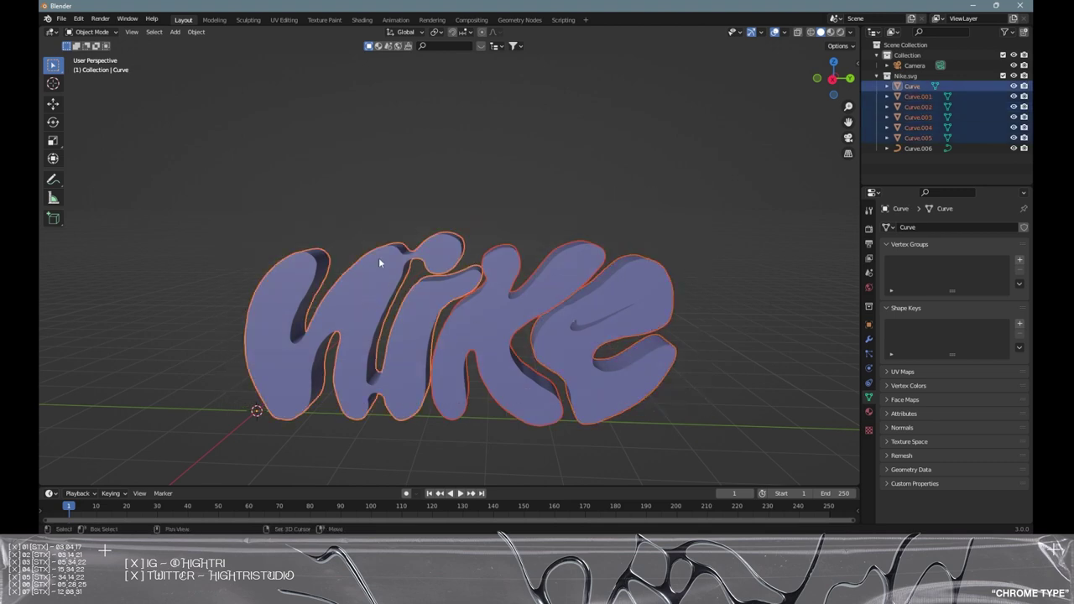
key(ctrl+j)
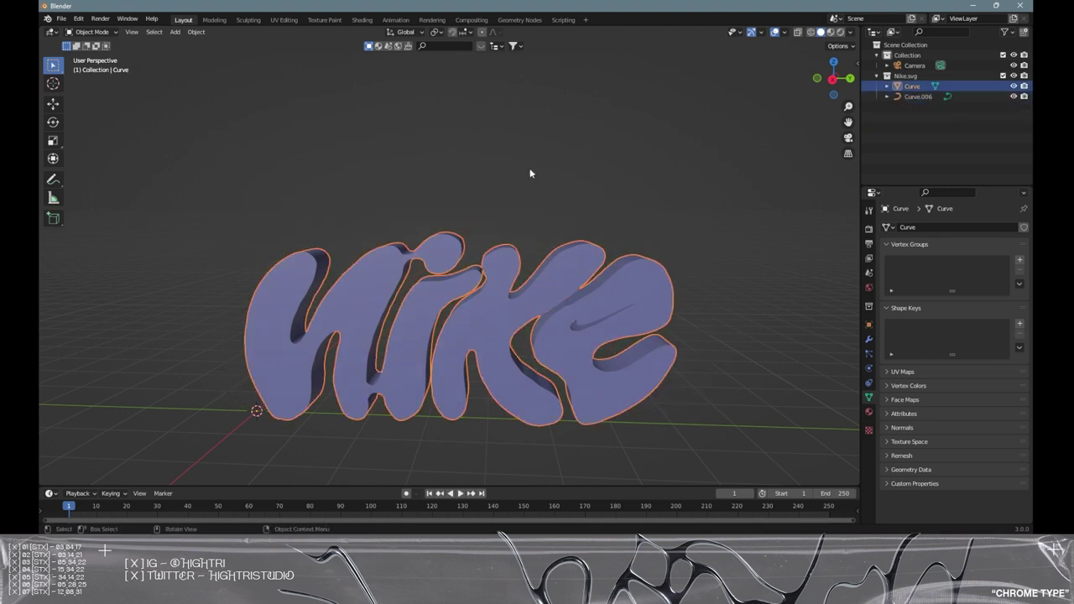
middle_drag(529, 174, 464, 279)
key(alt+a)
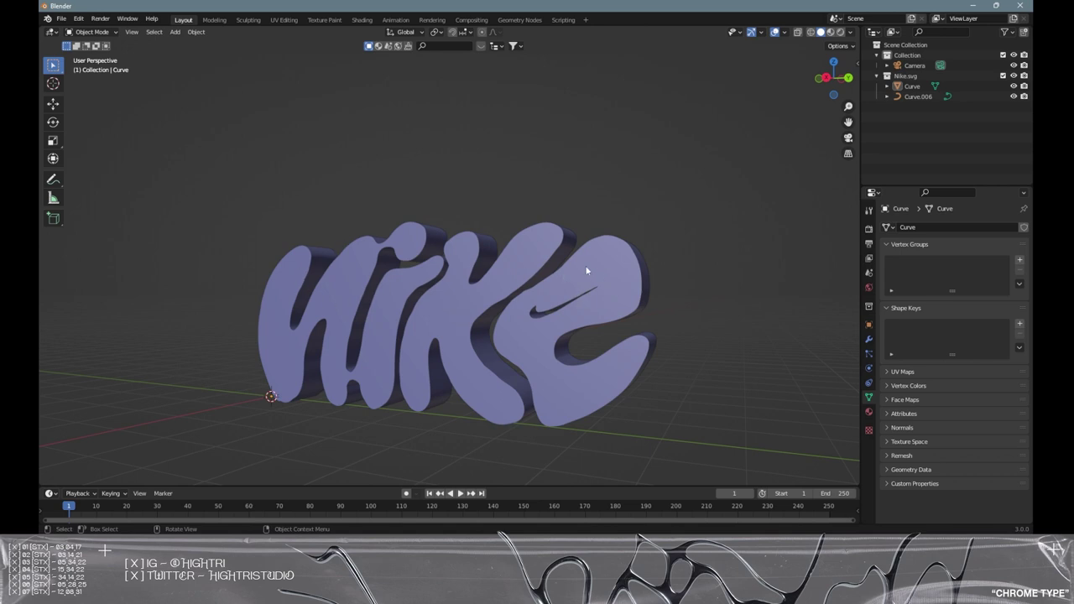
Remove every material slot from the joined lettering, leaving it grey
click(588, 270)
click(868, 411)
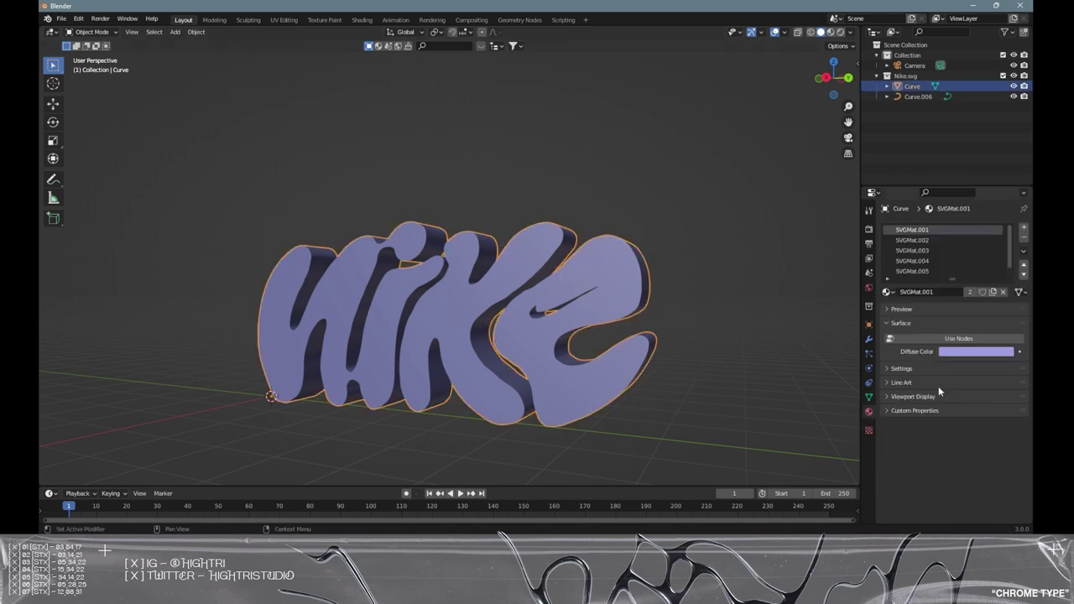
click(1025, 241)
click(1024, 241)
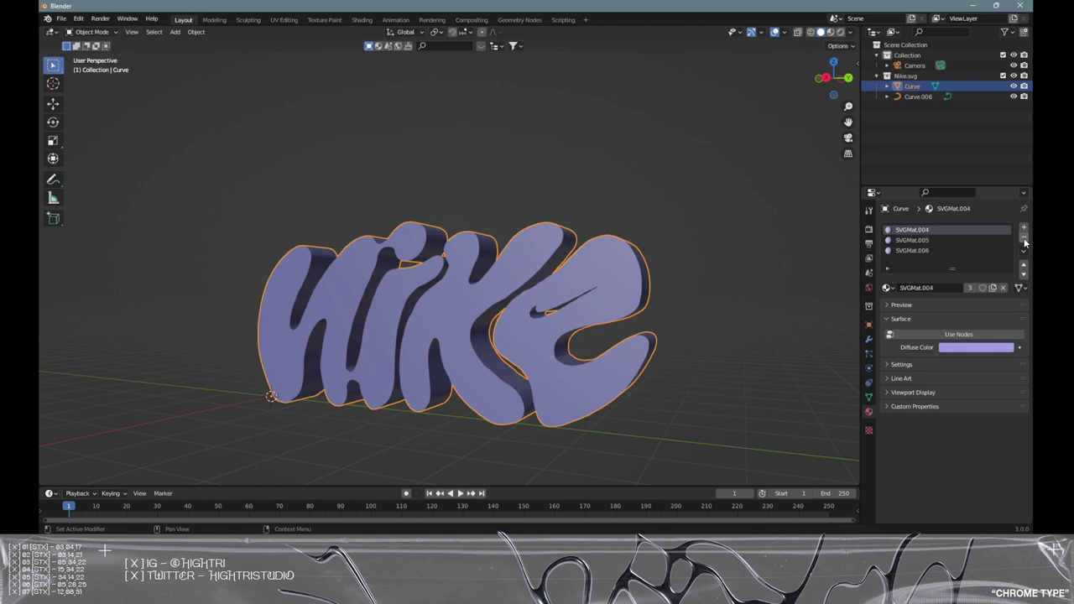
click(1024, 241)
click(1024, 240)
click(1025, 241)
middle_drag(651, 298, 487, 248)
Set the lettering's origin to its geometry and frame it in the view
click(449, 239)
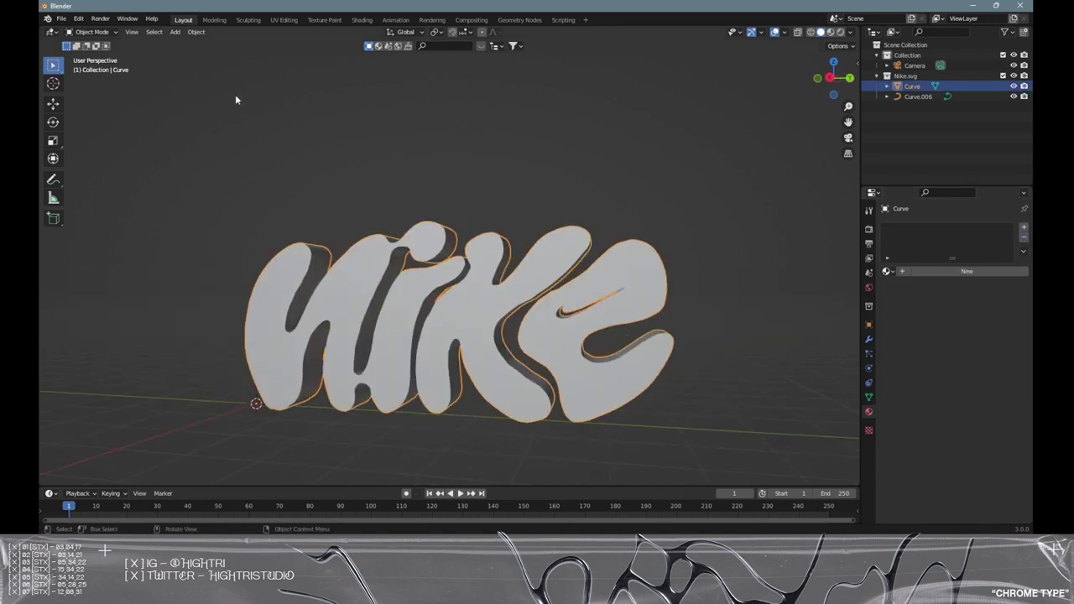
click(196, 32)
mouse_move(217, 58)
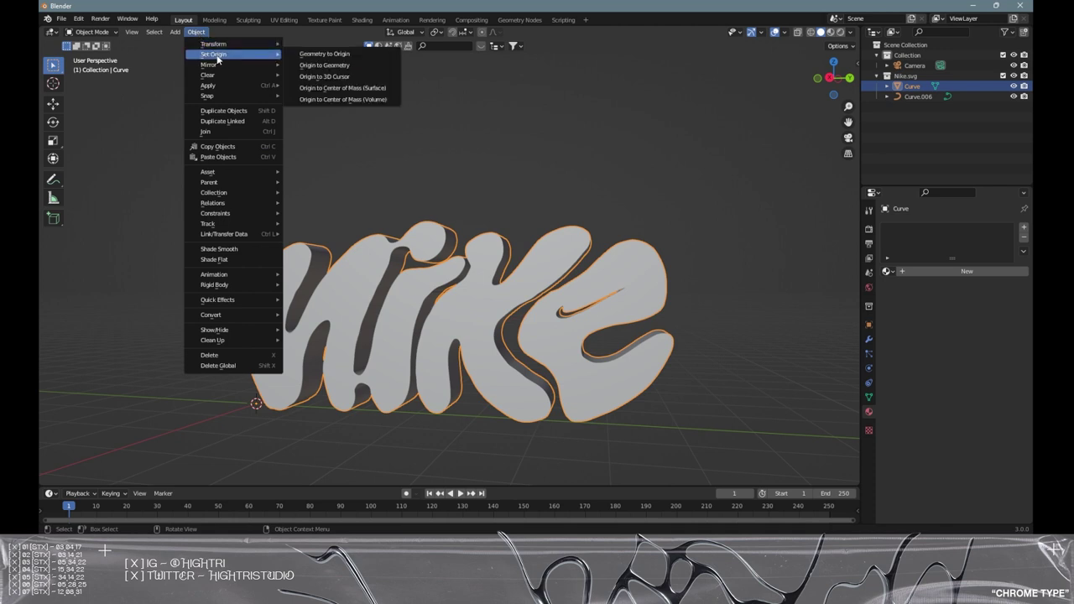
click(350, 64)
key(KP_3)
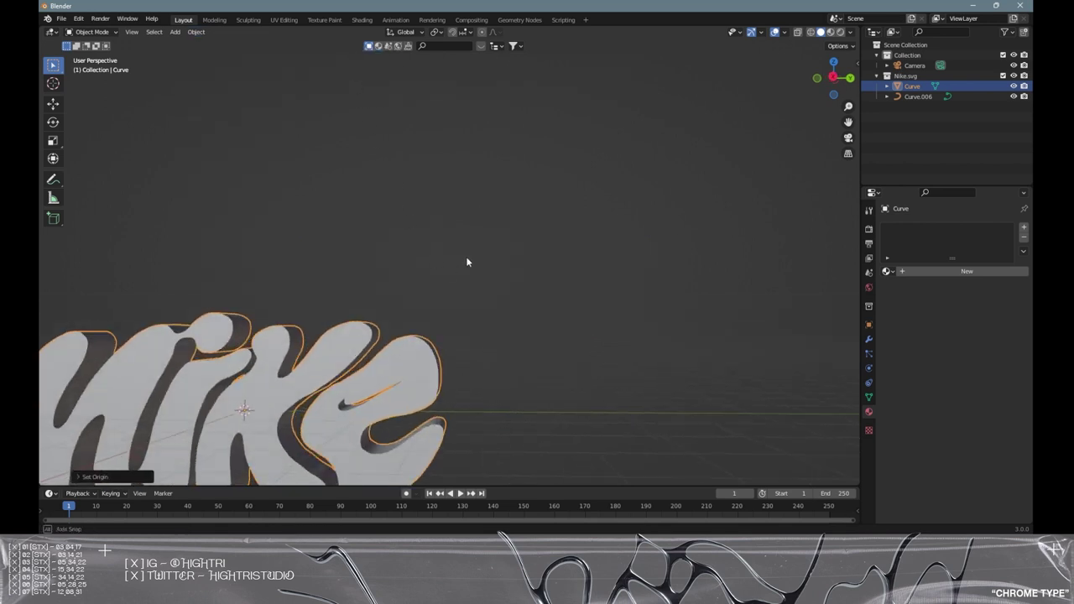
key(KP_Decimal)
shift+middle_drag(560, 364, 567, 300)
key(KP_1)
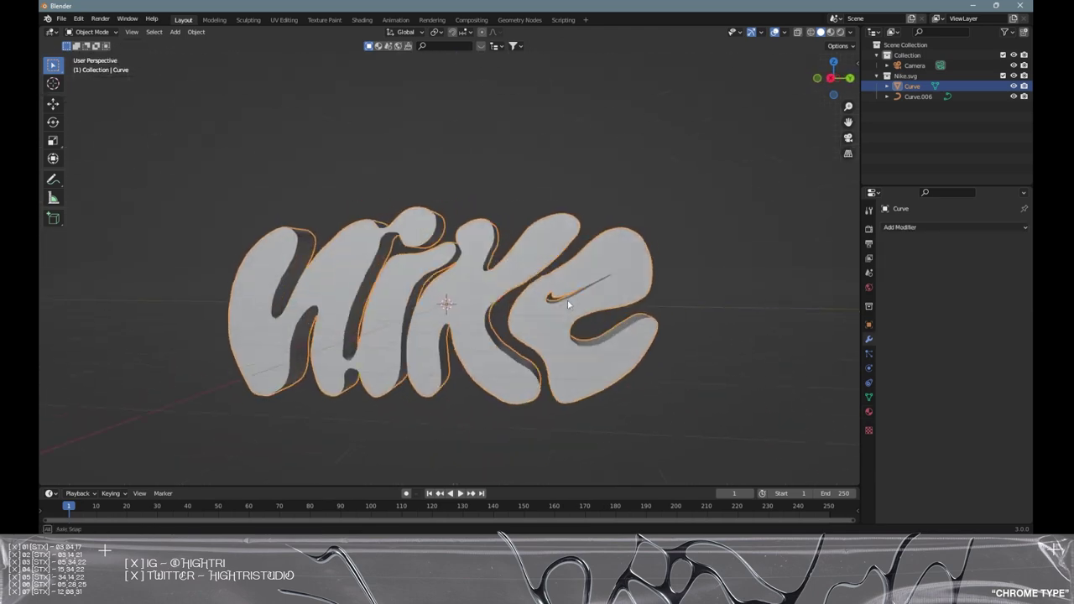
Add a Remesh modifier to the Nike lettering
click(900, 227)
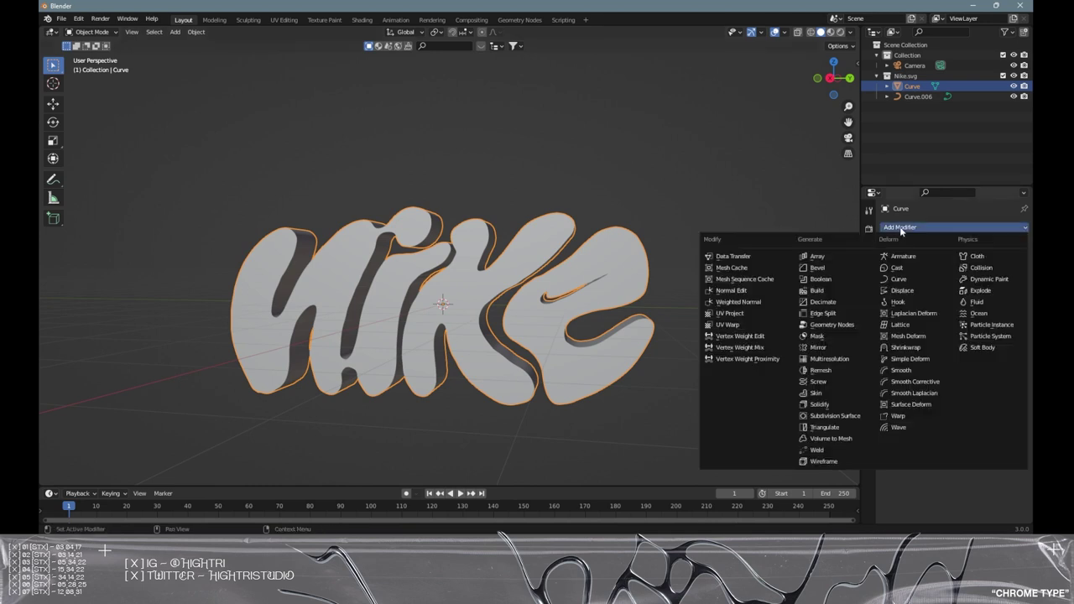
click(820, 370)
middle_drag(404, 243, 470, 285)
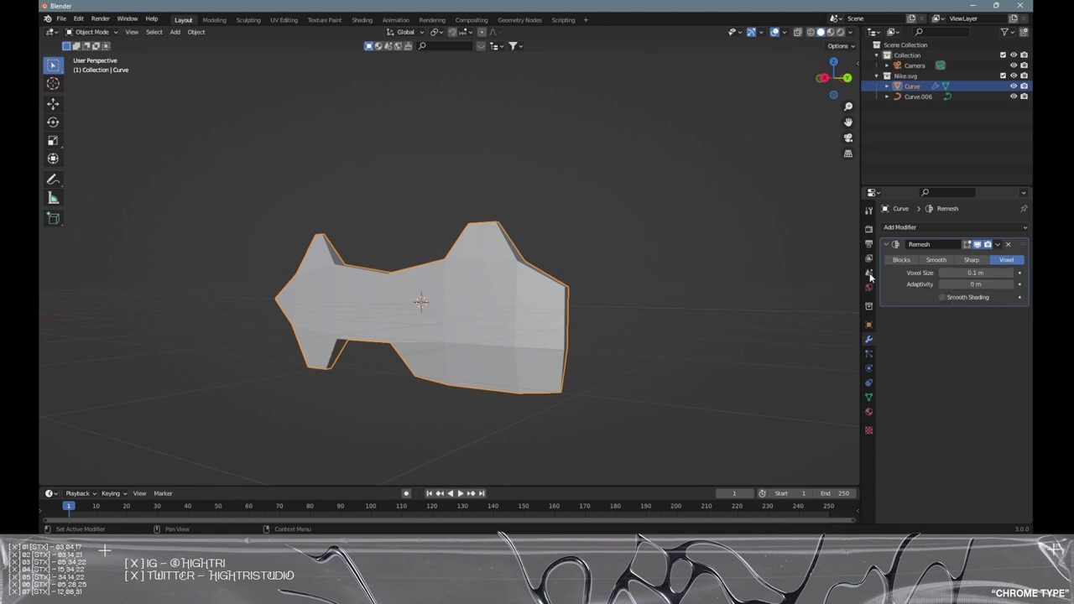
middle_drag(671, 296, 579, 311)
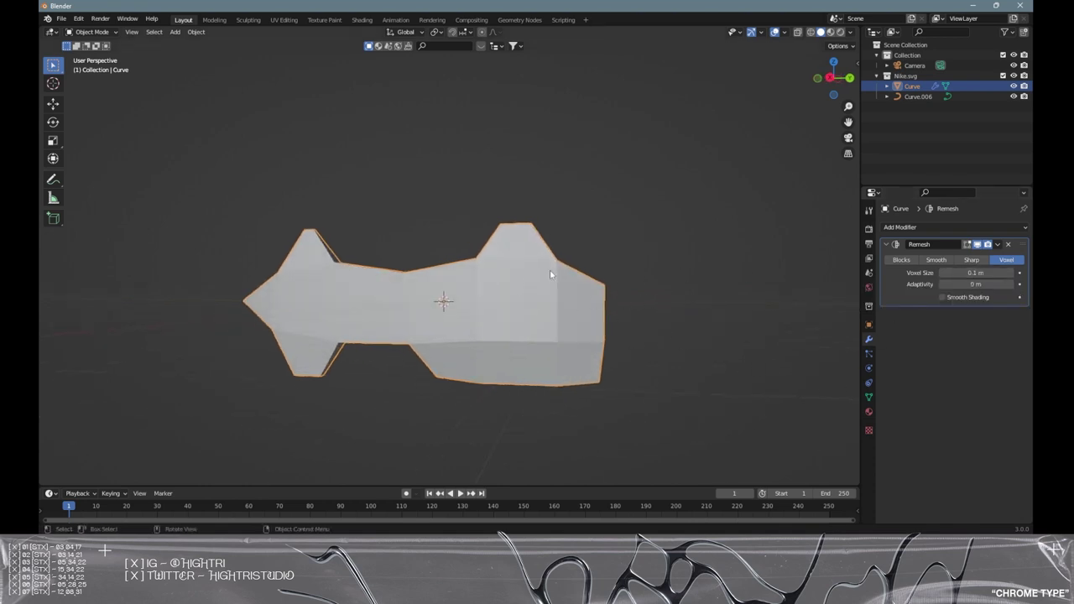
Set the Remesh voxel size to 0.00066 m and bring up the modifier's Apply options
drag(973, 273, 916, 272)
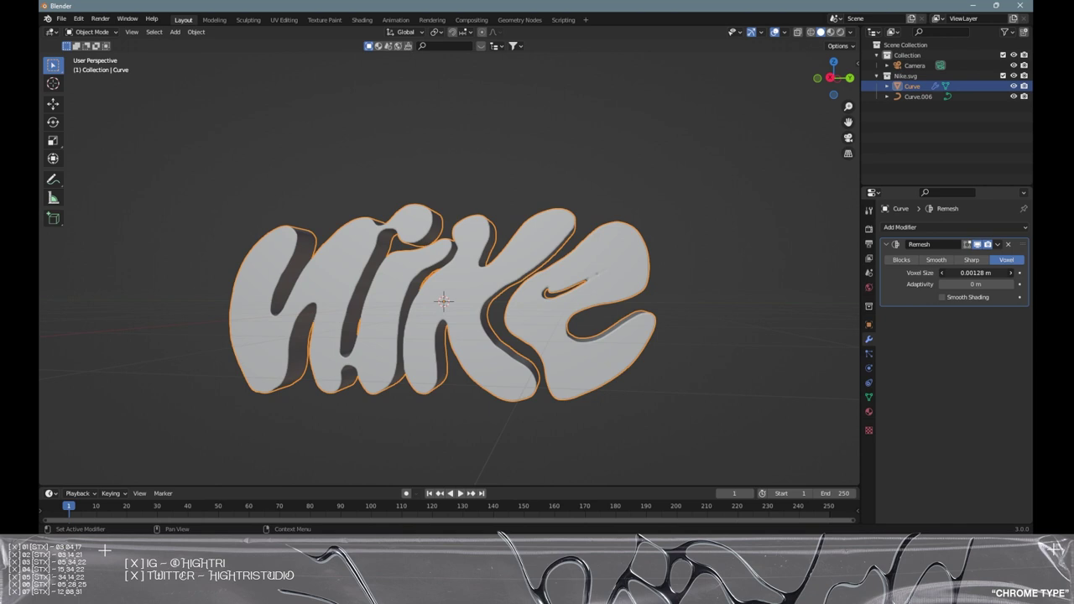
drag(917, 273, 916, 273)
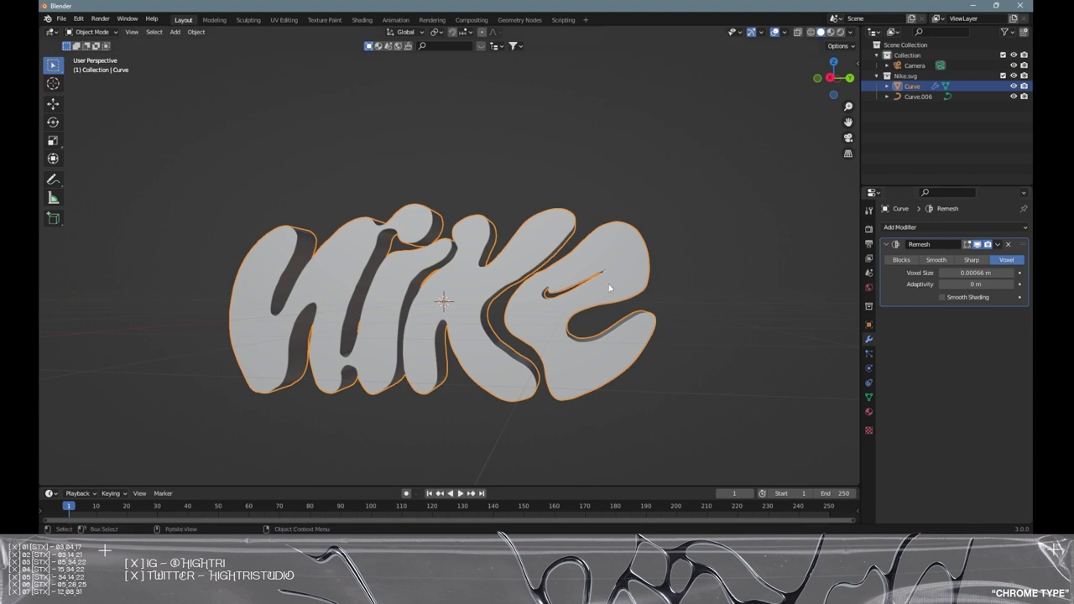
middle_drag(612, 290, 662, 243)
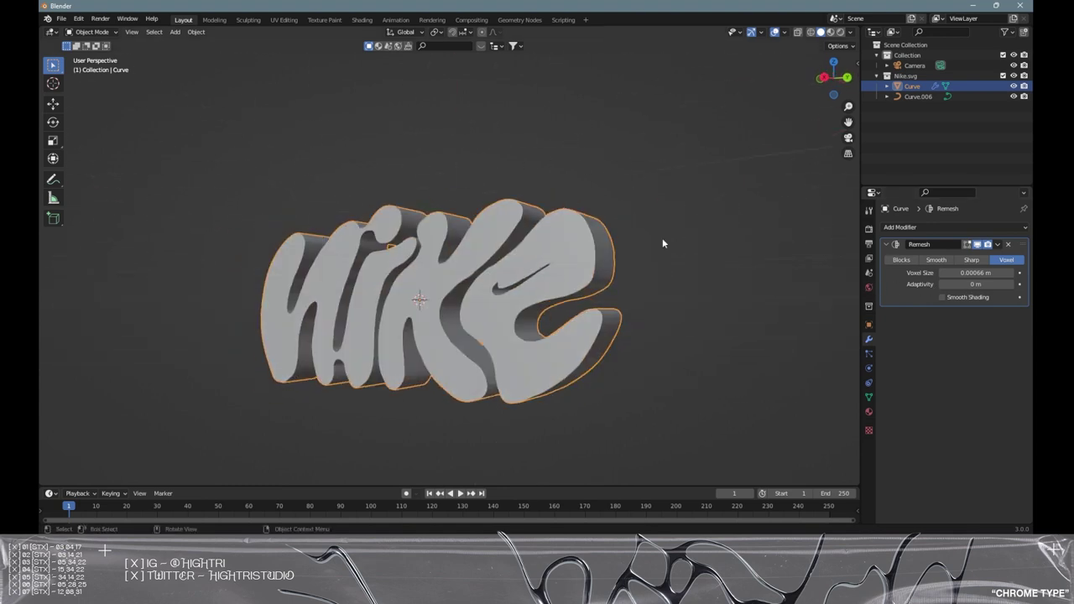
click(997, 244)
click(998, 244)
Apply the remesh and set the lettering to Shade Smooth
key(ctrl+a)
middle_drag(848, 302, 673, 313)
right_click(616, 300)
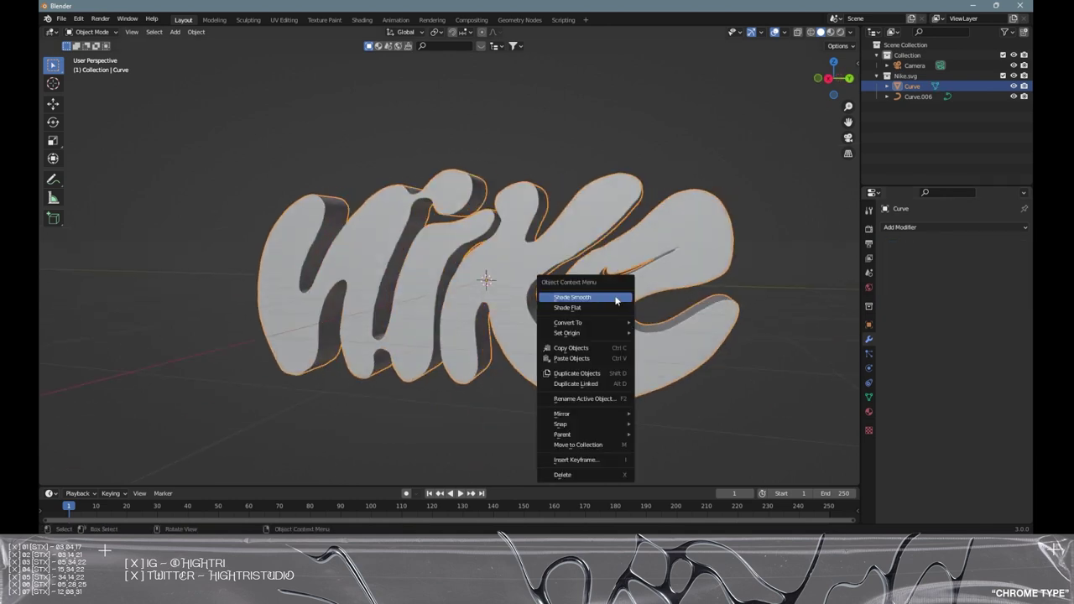
click(606, 297)
middle_drag(576, 307, 385, 214)
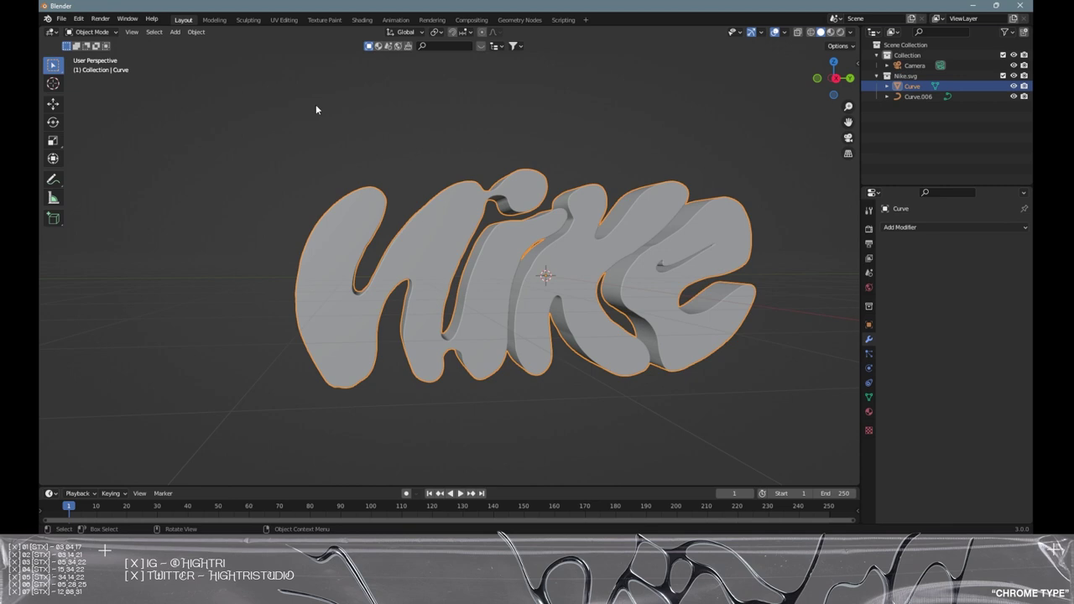
In Sculpt Mode, brush the letters with the Smooth brush to round their edges
click(99, 32)
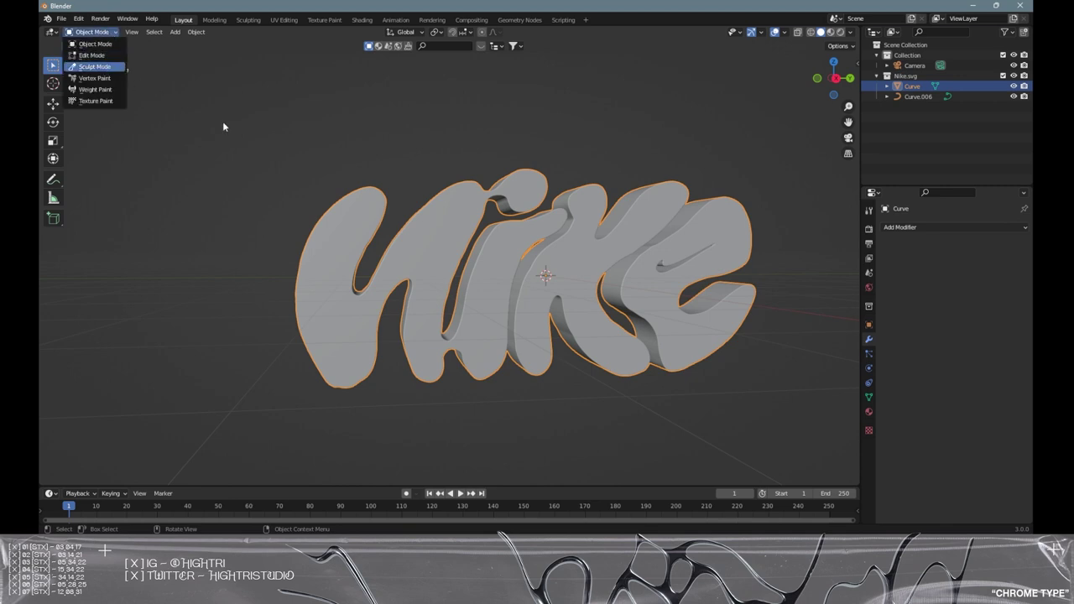
key(Return)
mouse_move(587, 268)
middle_down()
mouse_move(549, 256)
mouse_move(479, 268)
mouse_move(394, 263)
mouse_move(560, 254)
middle_up()
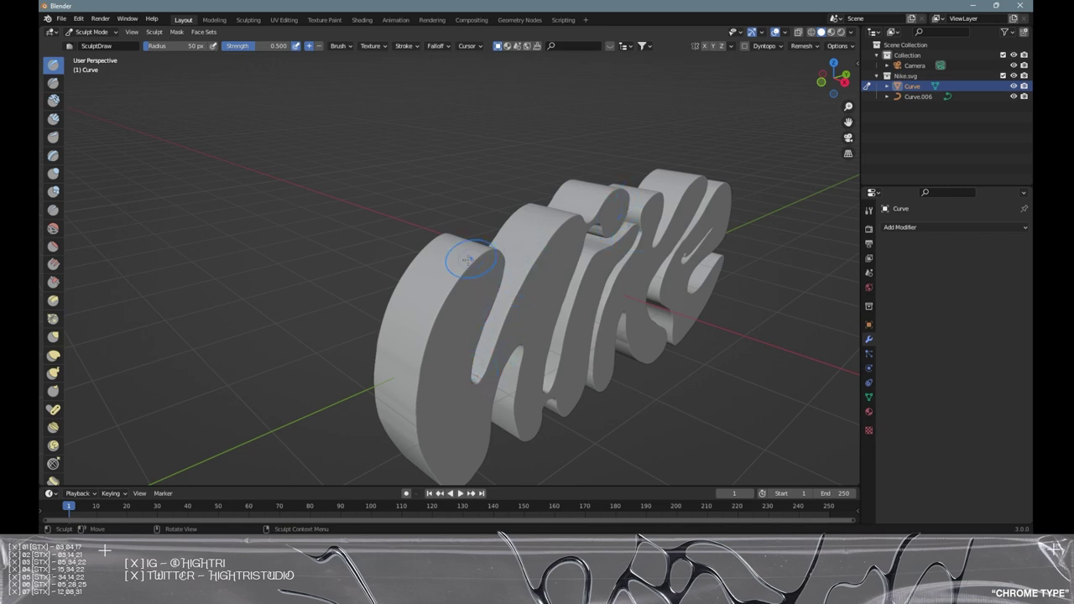
middle_drag(581, 403, 464, 358)
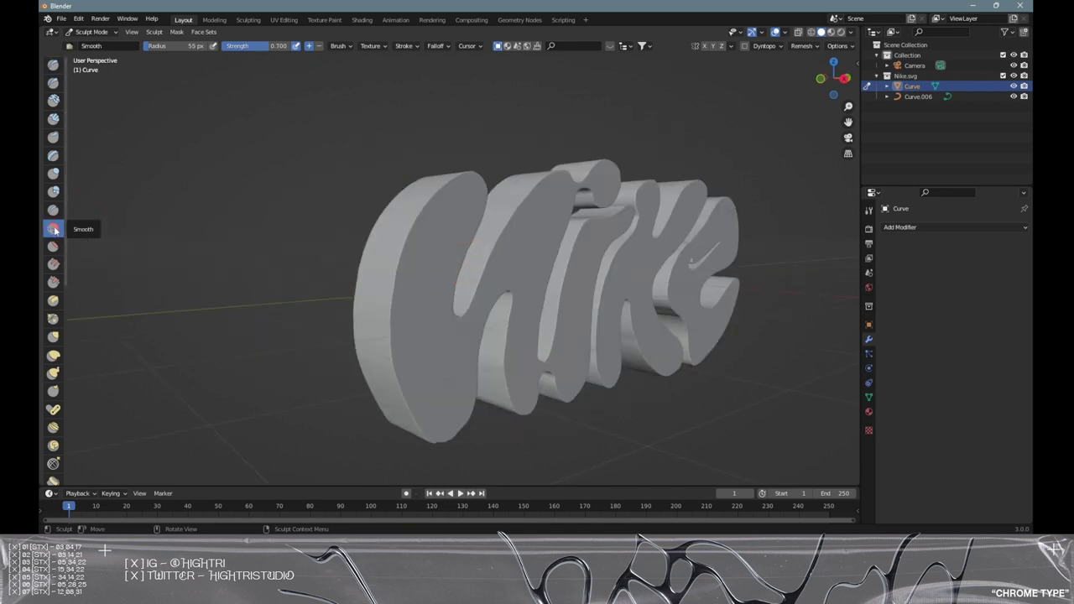
middle_drag(425, 288, 478, 288)
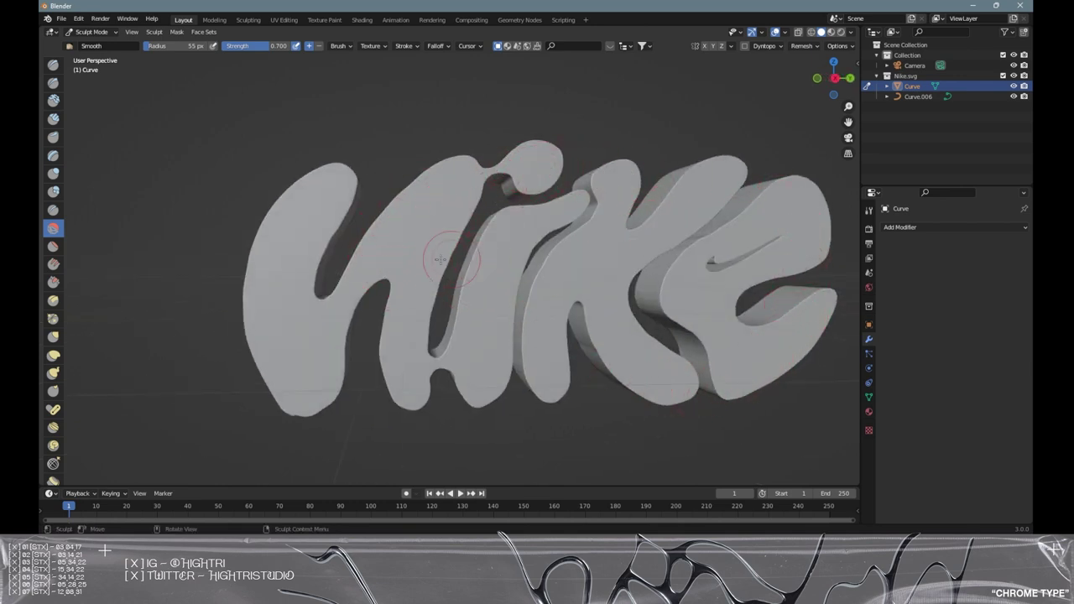
mouse_move(484, 322)
middle_down()
mouse_move(620, 332)
mouse_move(484, 269)
middle_up()
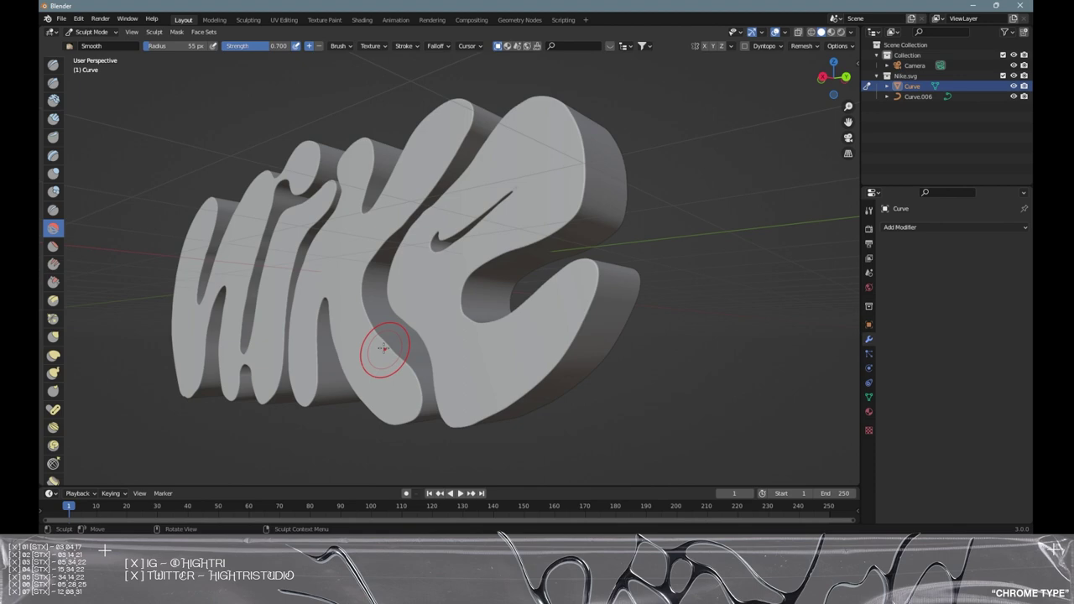
middle_drag(474, 334, 594, 307)
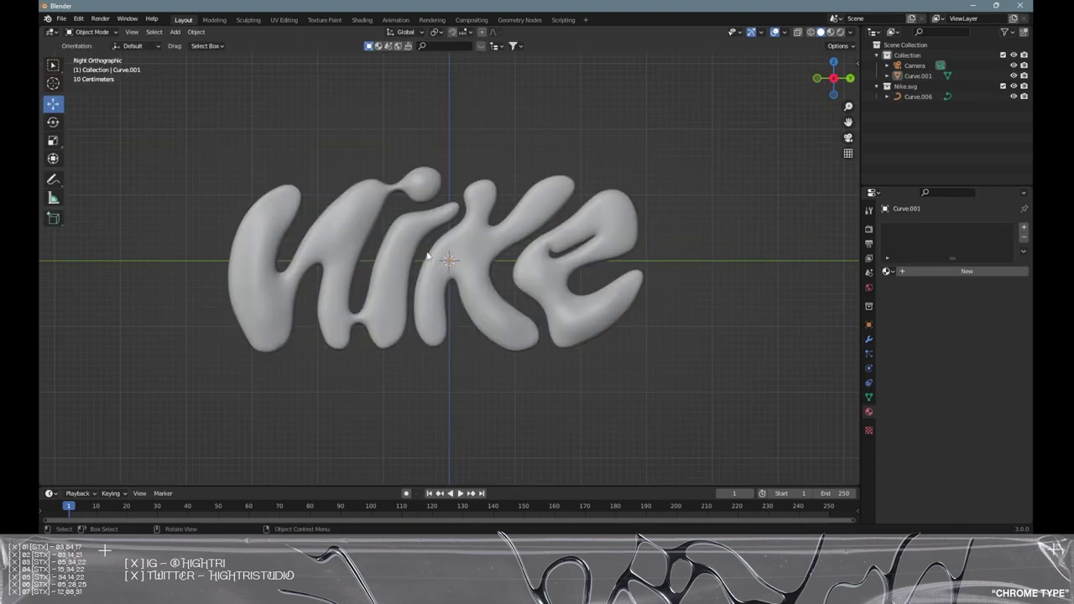
middle_drag(427, 256, 592, 279)
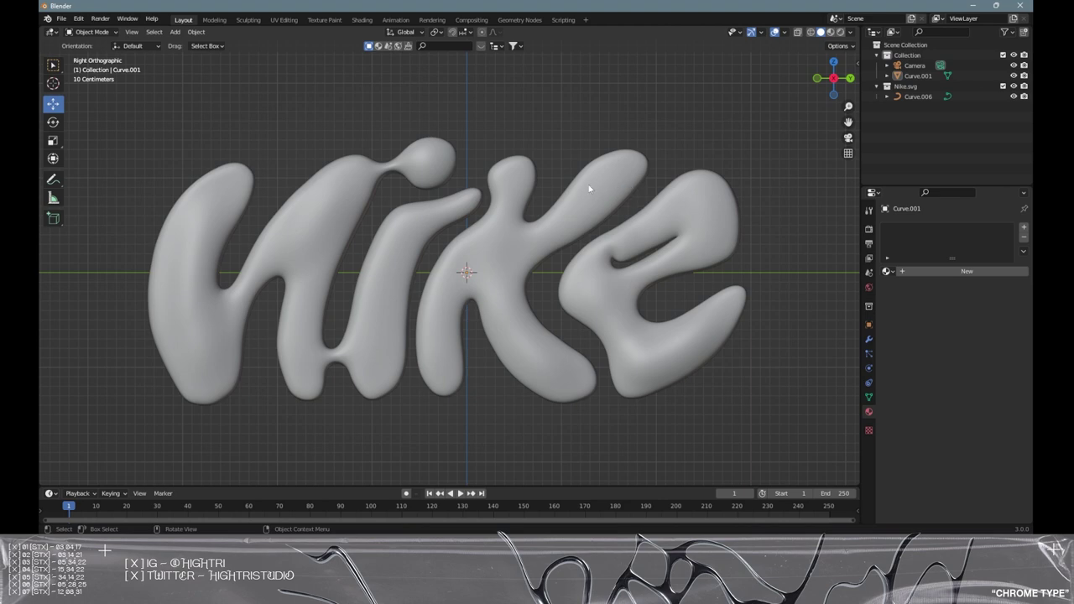
Look through the scene camera and lock it to the view, lining it up front-on with the text
key(KP_0)
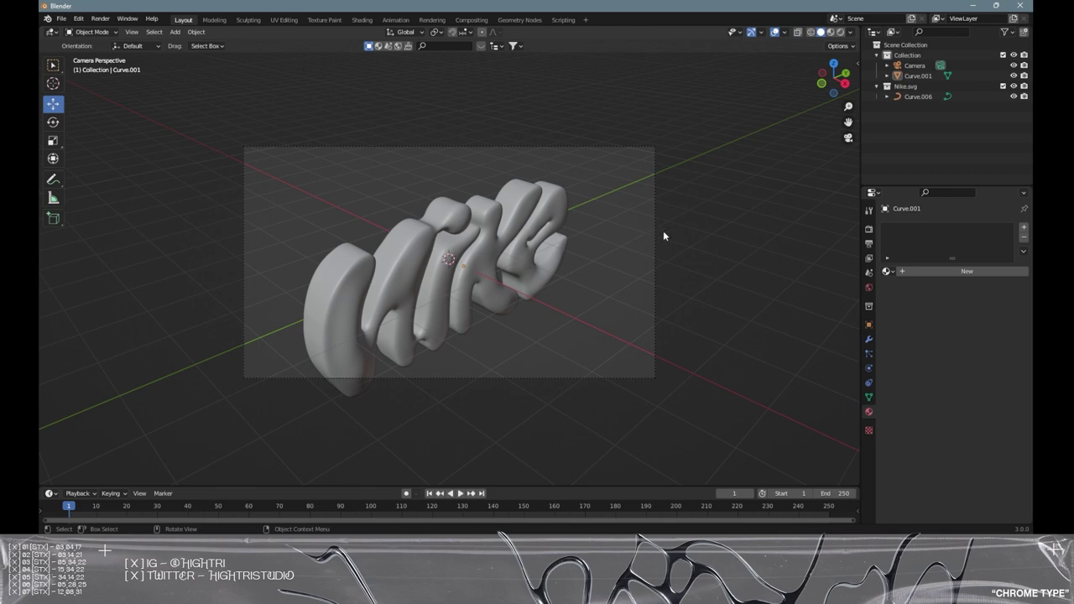
key(n)
click(854, 110)
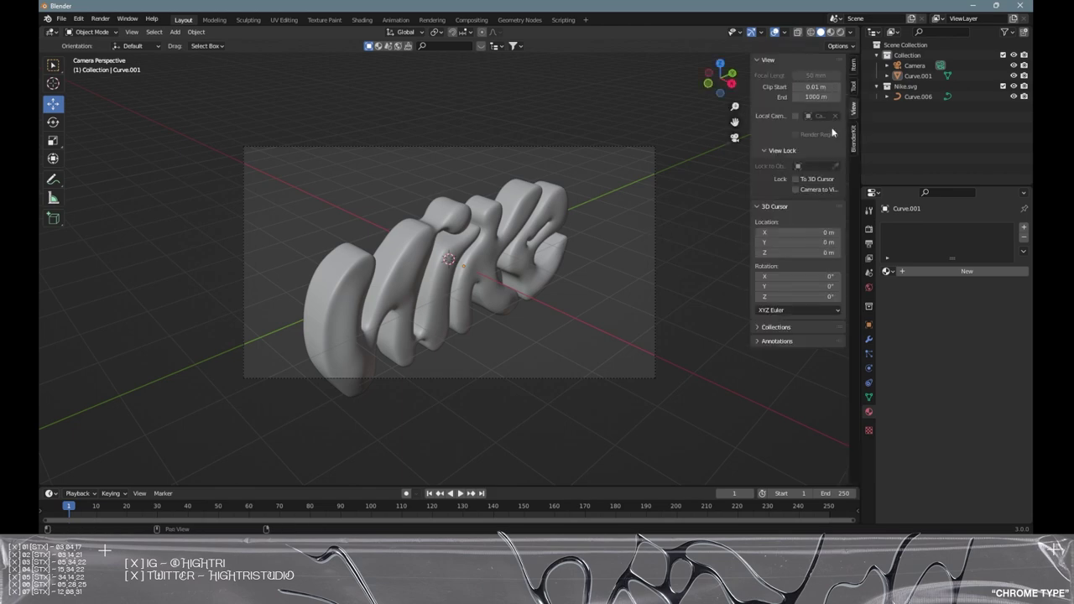
click(807, 192)
middle_drag(697, 285, 585, 248)
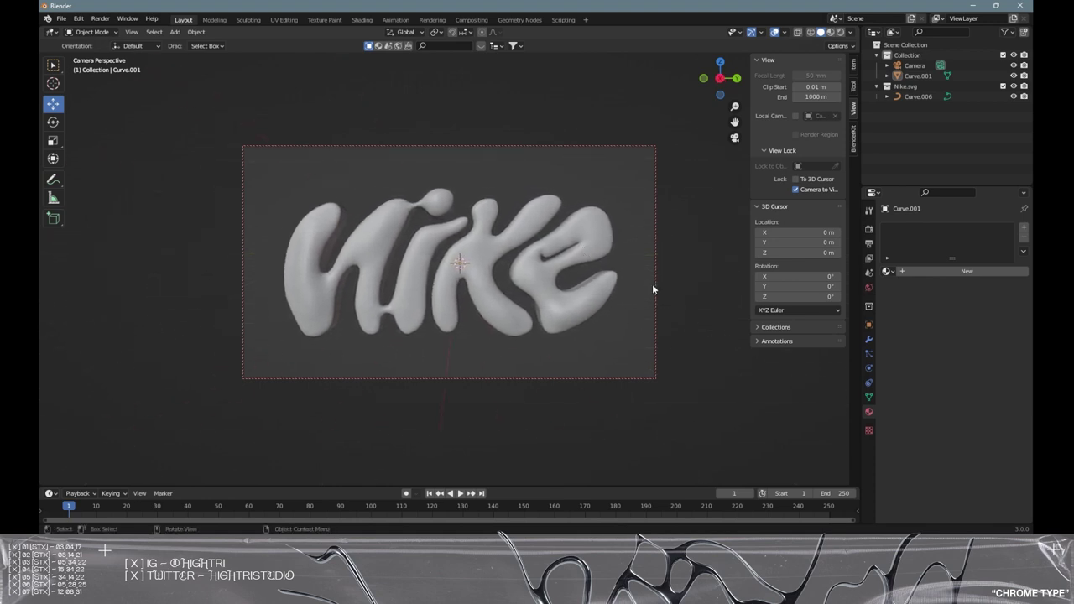
Select the camera and set its rotation to 90°, 0°, 90°
click(908, 66)
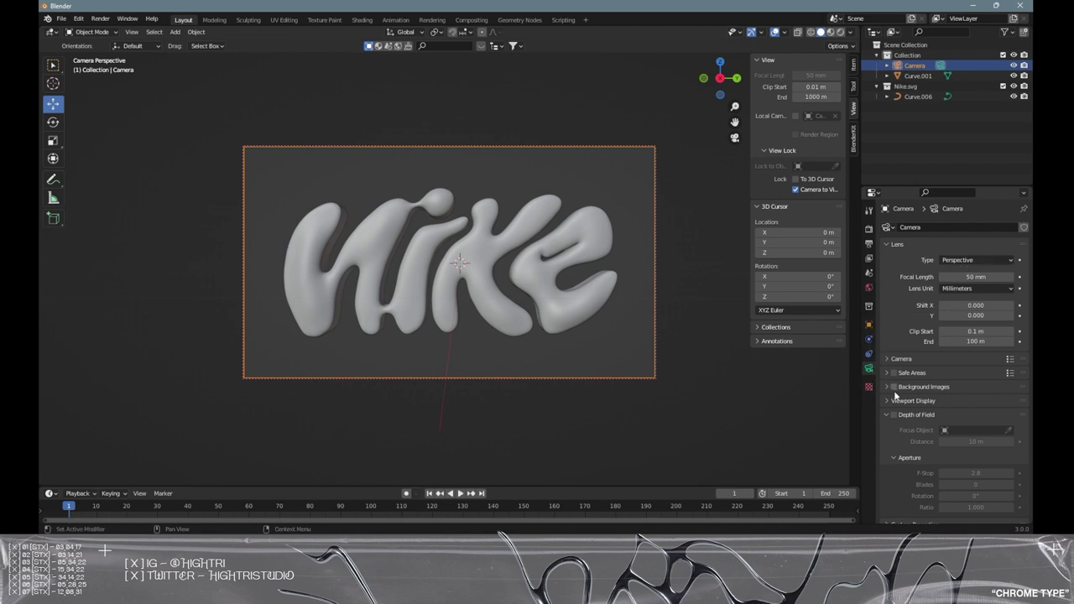
click(869, 327)
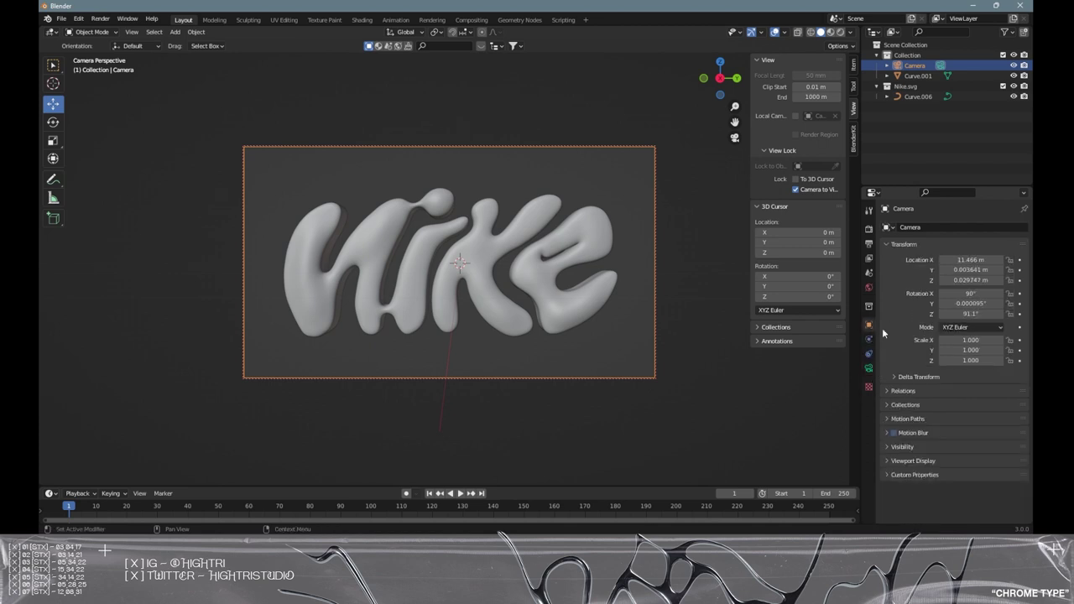
double_click(970, 303)
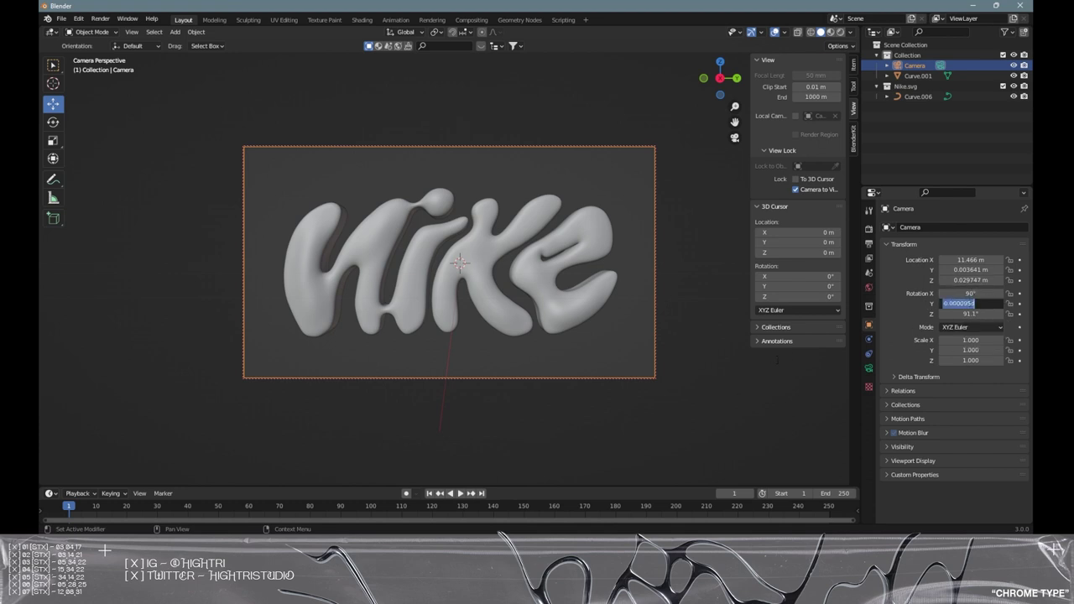
text(0)
key(Return)
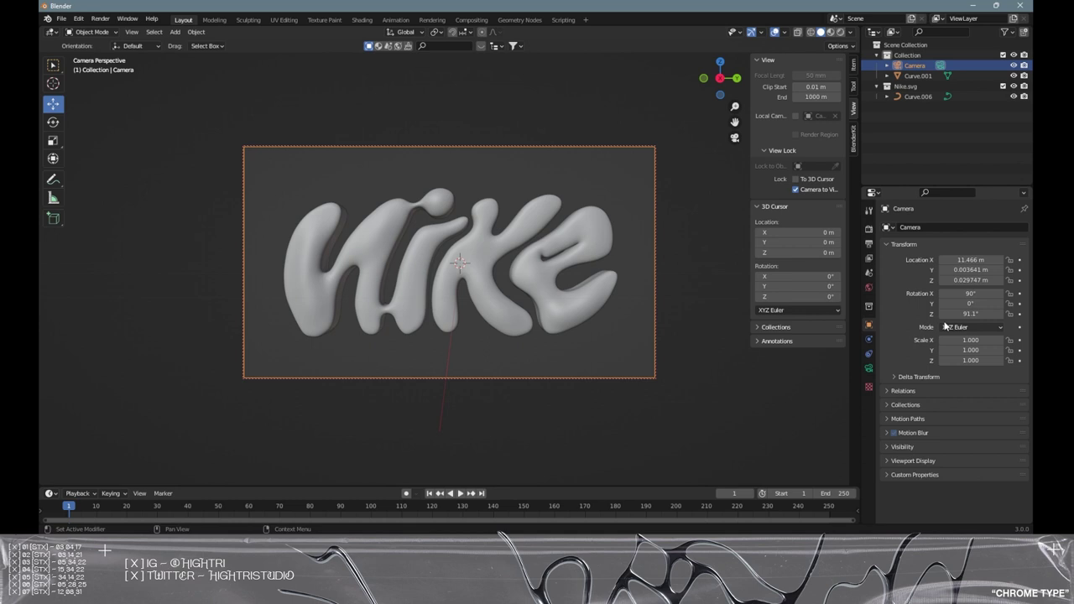
double_click(970, 313)
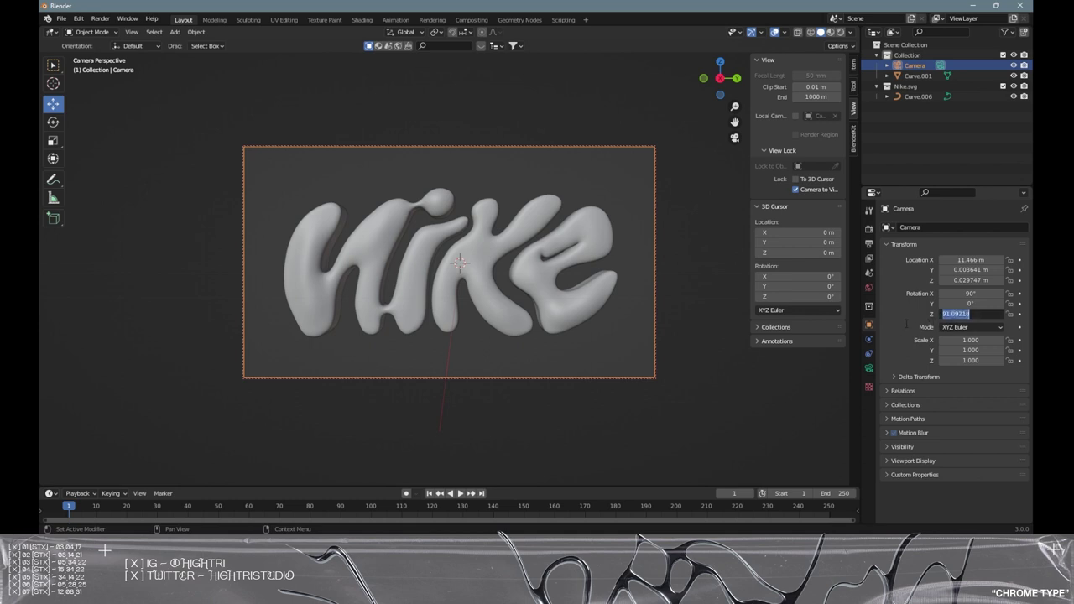
text(90)
key(Return)
Zero the camera's Y and Z location and pull its X location out to 10.87 m
double_click(970, 269)
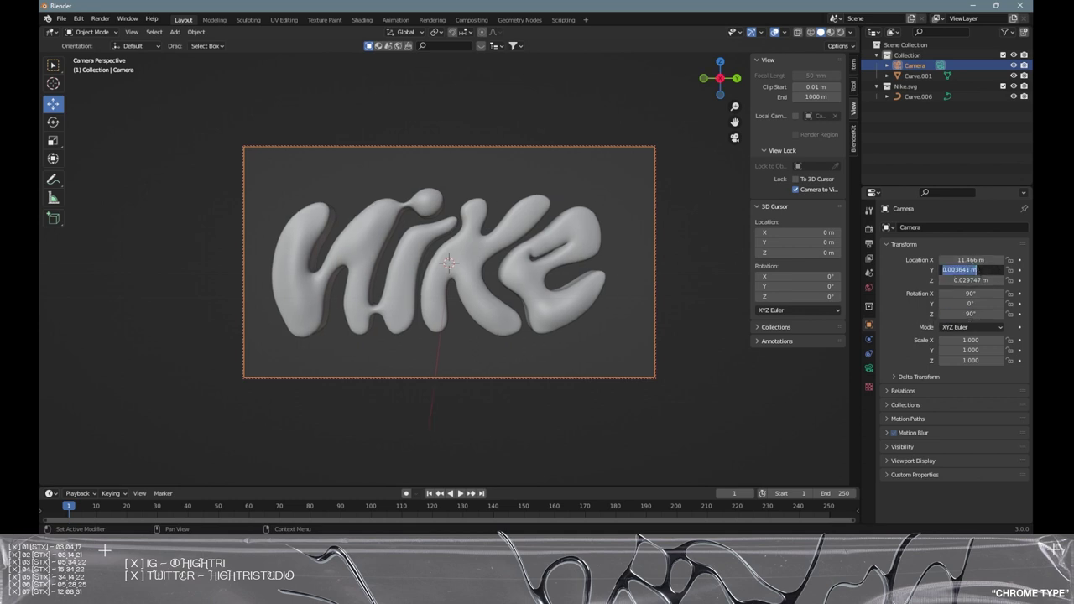
text(0)
key(Return)
double_click(969, 279)
text(0)
key(Return)
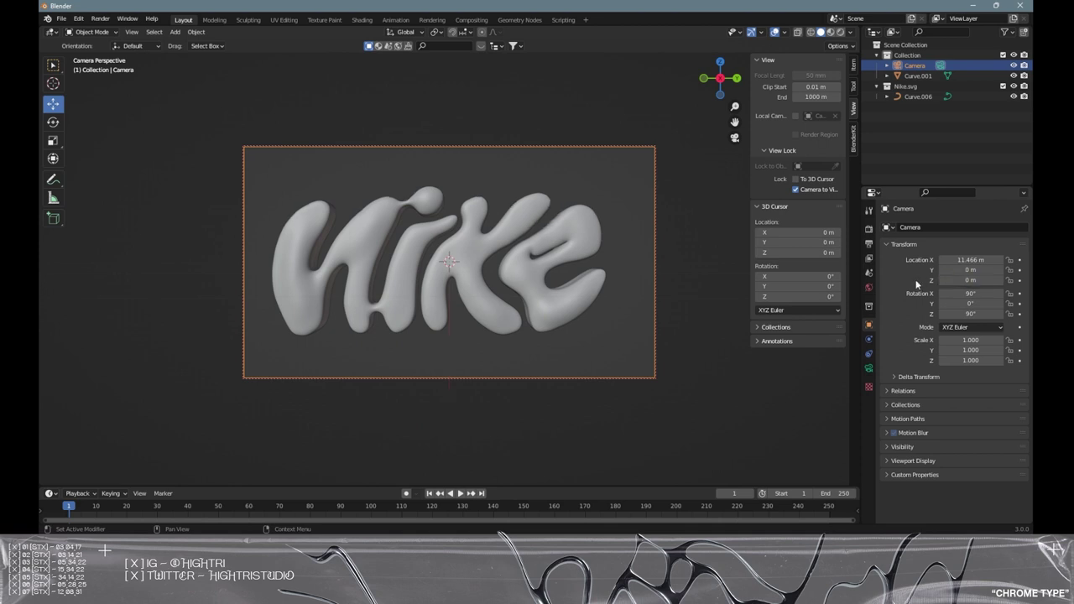
double_click(970, 260)
text(0)
key(Return)
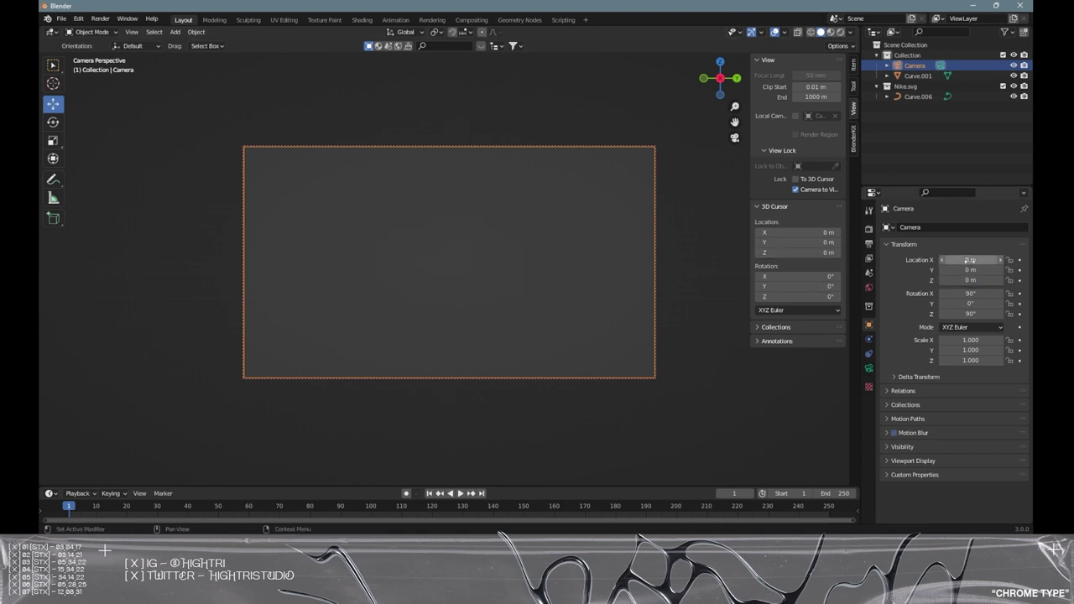
drag(970, 261, 1004, 260)
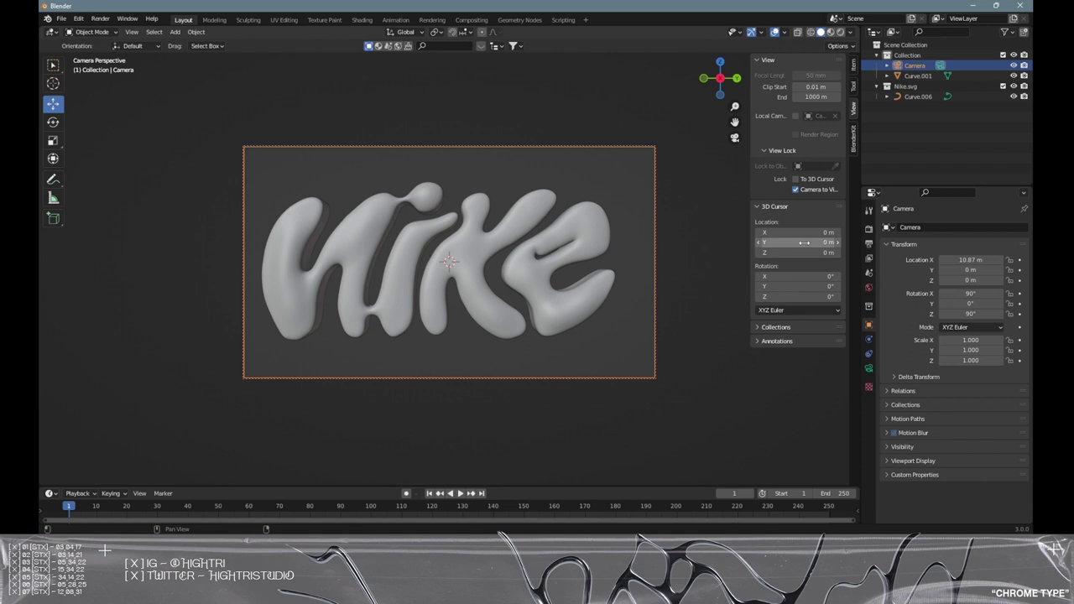
click(596, 233)
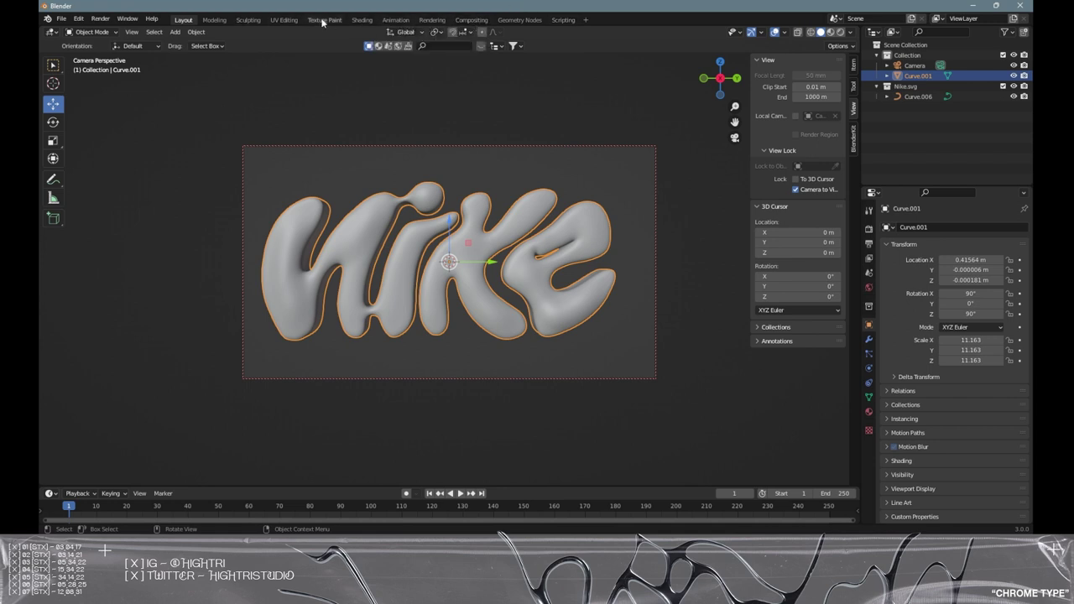
In the Shading workspace, create Material.001 for the lettering and select its Principled BSDF node
click(362, 19)
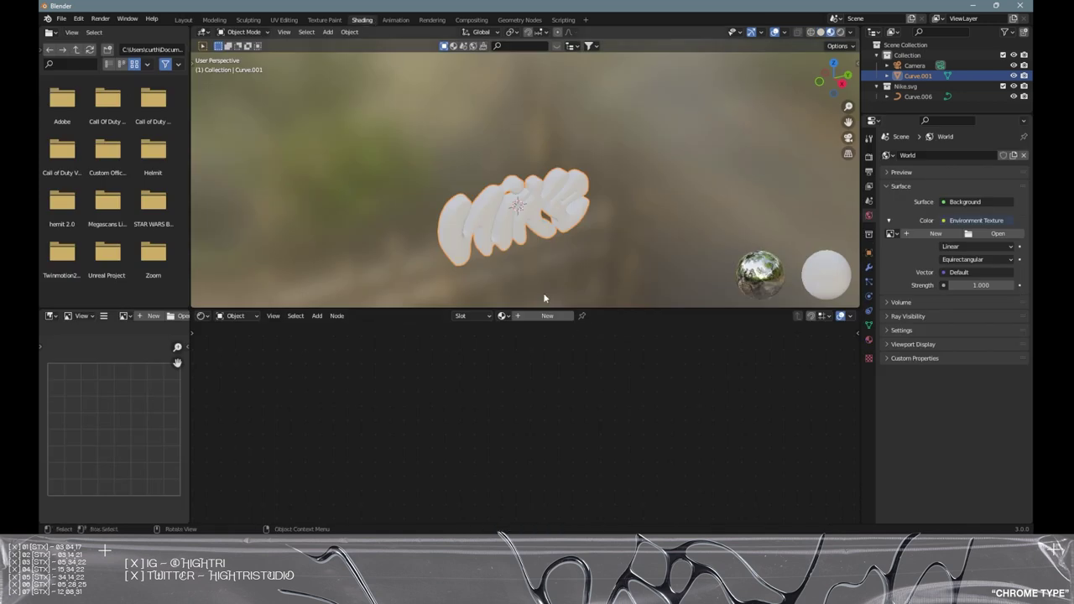
click(544, 315)
shift+middle_drag(601, 398, 631, 407)
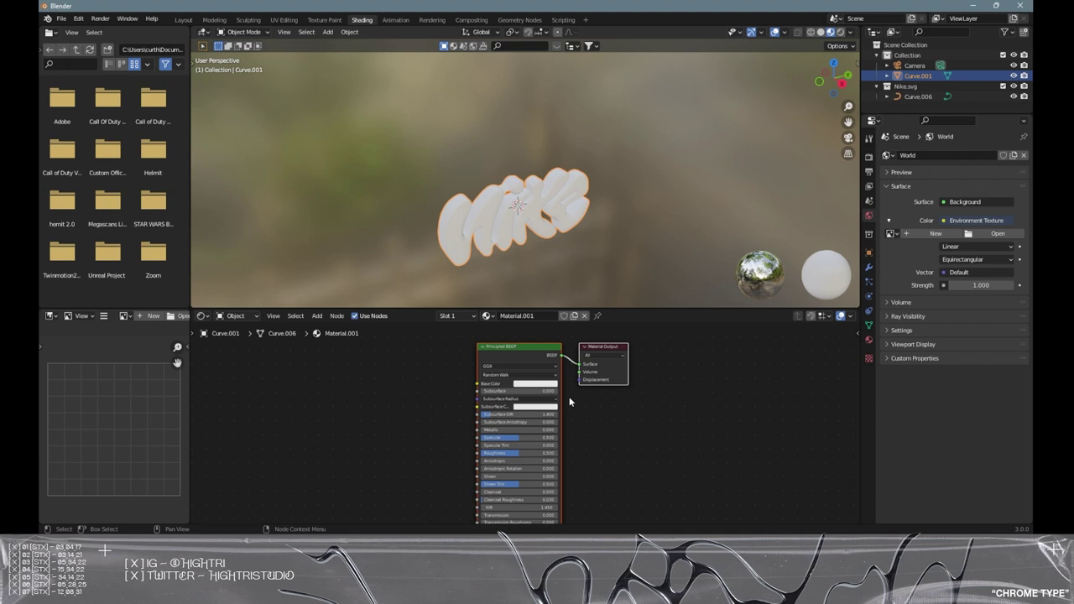
click(522, 352)
Delete the Principled BSDF and wire a new Mix Shader into the Material Output's Surface
key(x)
shift+middle_drag(523, 355, 545, 438)
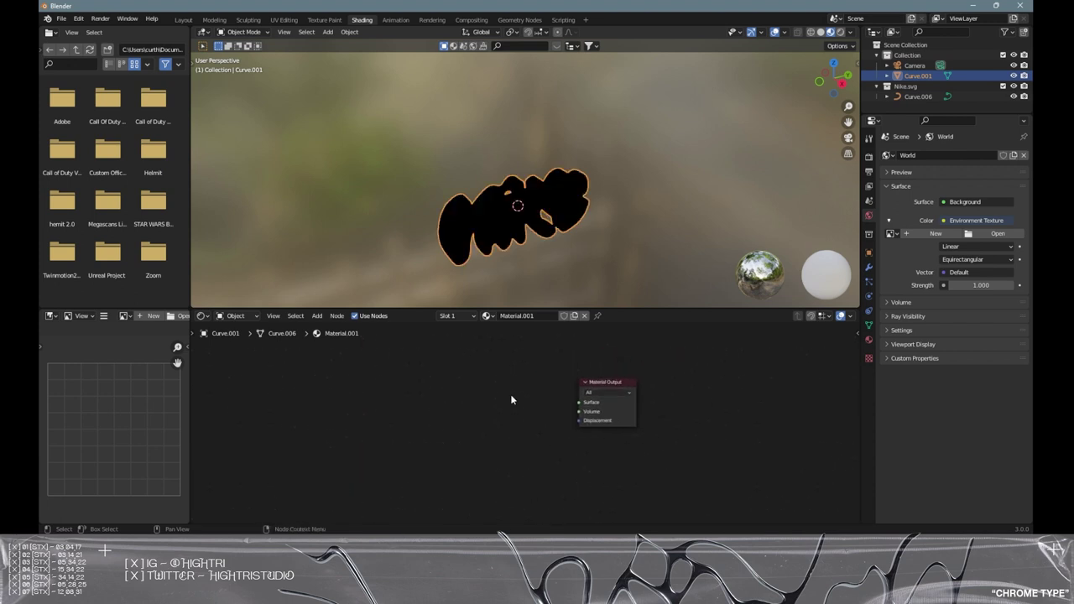
key(shift+a)
click(448, 368)
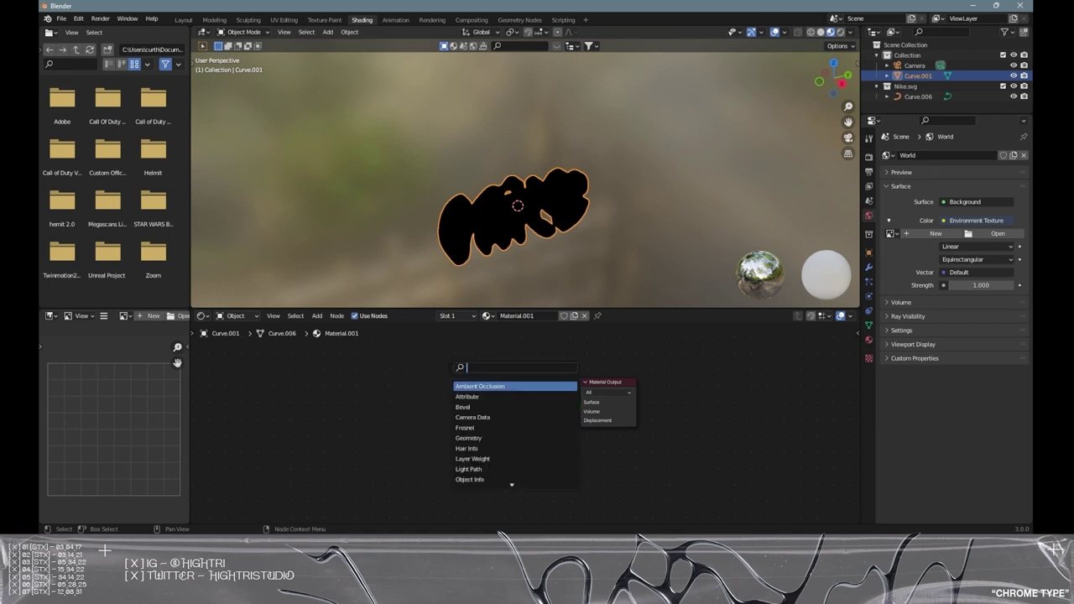
text(mix)
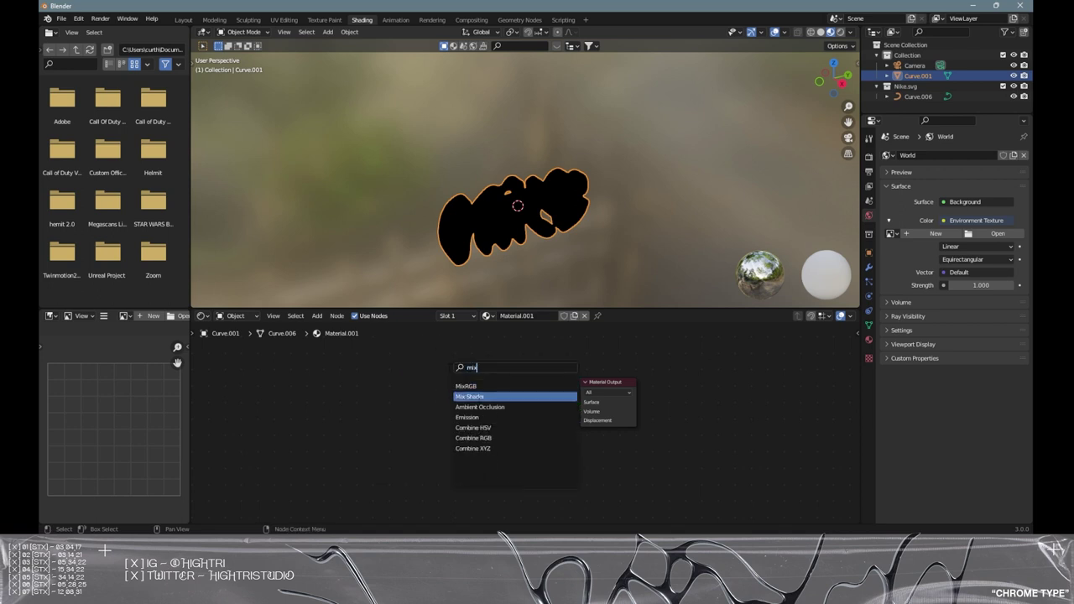
click(494, 396)
click(493, 401)
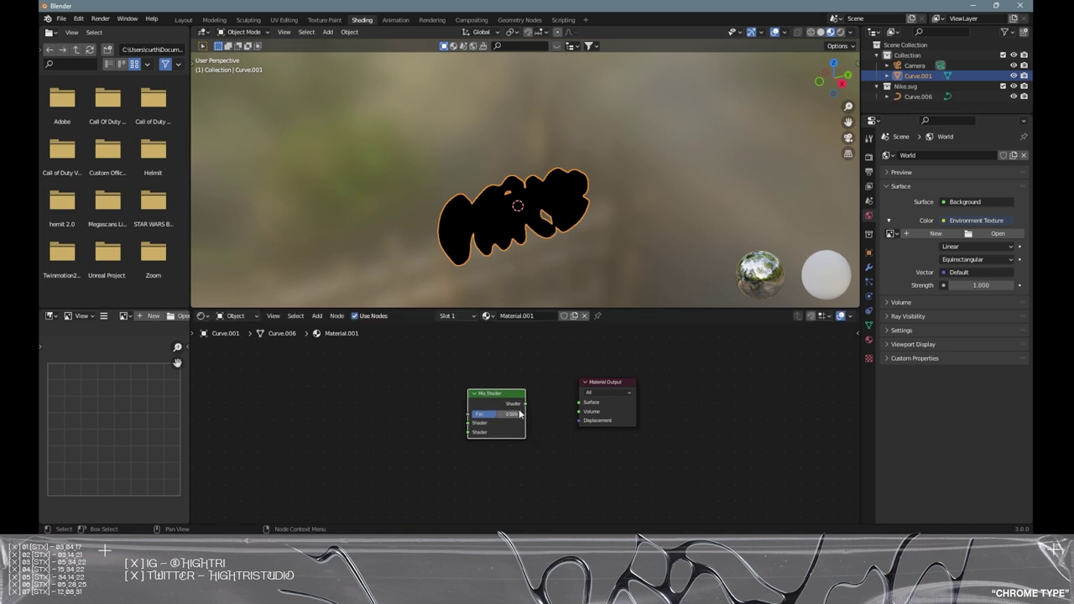
drag(525, 405, 579, 402)
drag(499, 394, 515, 398)
Add a Glossy BSDF below the Mix Shader and connect it into the Mix Shader
key(shift+a)
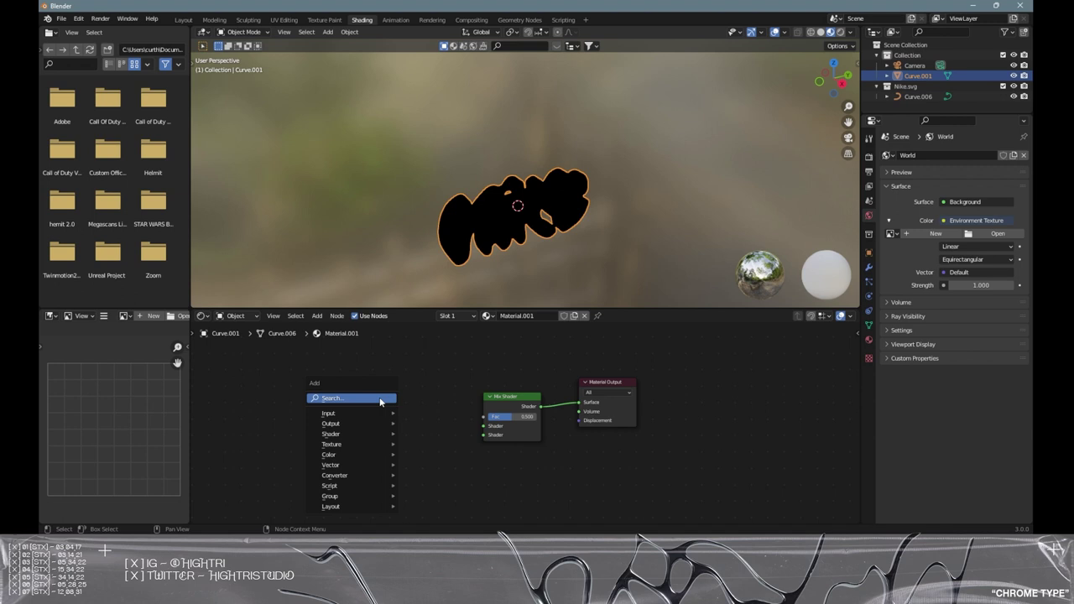
click(353, 394)
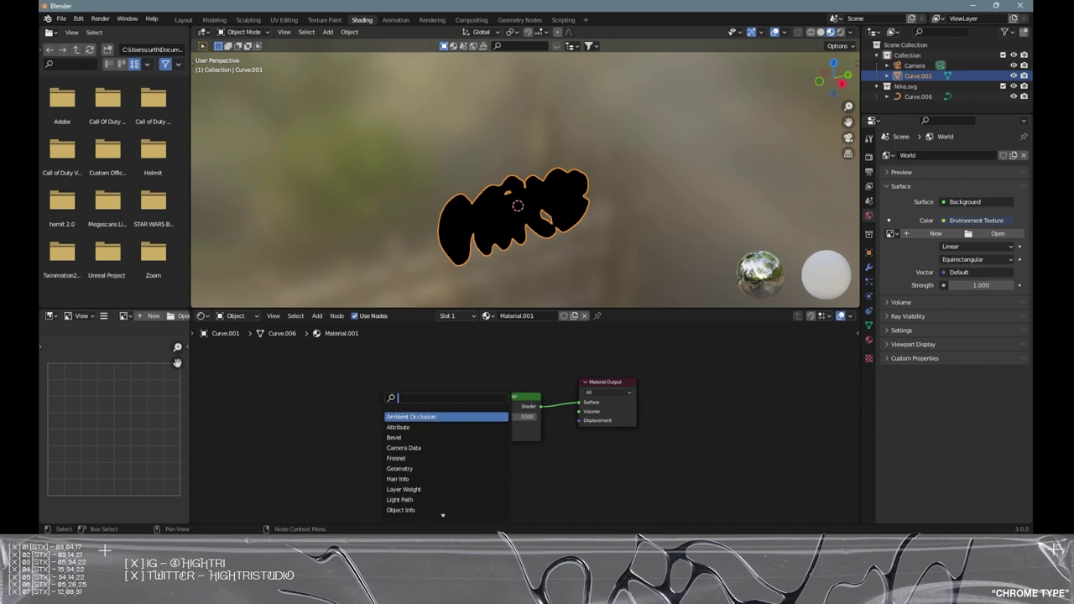
text(gloss)
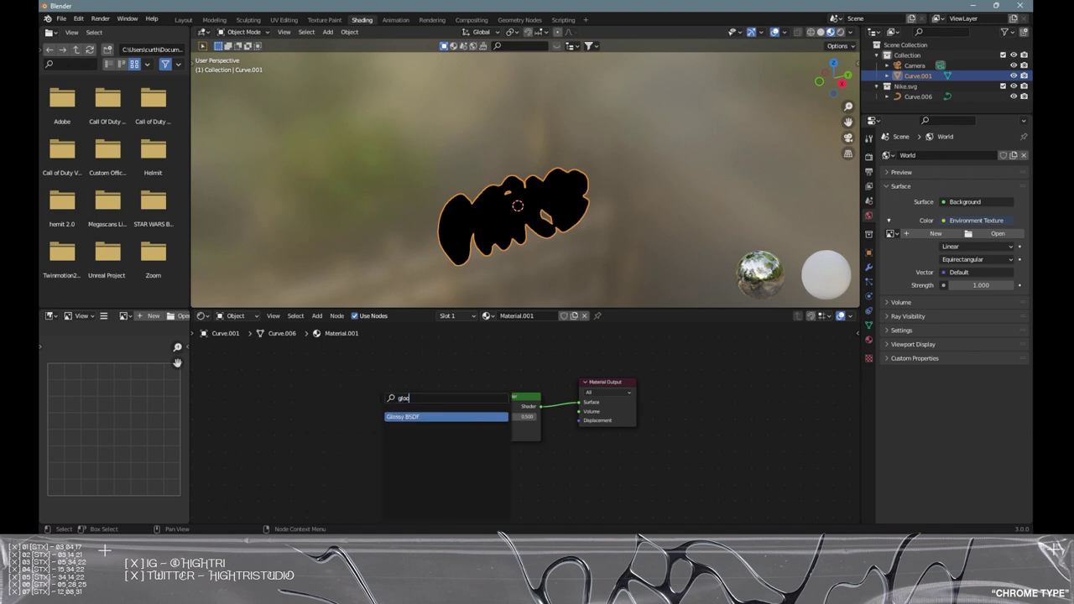
key(BackSpace)
key(BackSpace)
text(as)
key(Return)
click(434, 451)
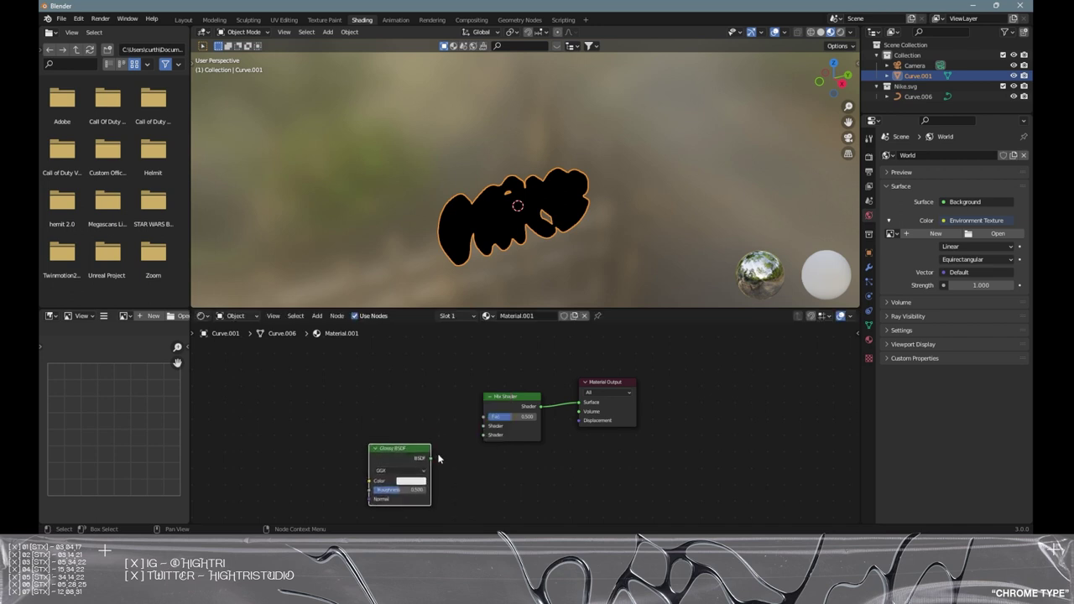
drag(430, 458, 484, 435)
Add a Glass BSDF above the Glossy and connect it to the Mix Shader's first Shader input
key(shift+a)
click(391, 405)
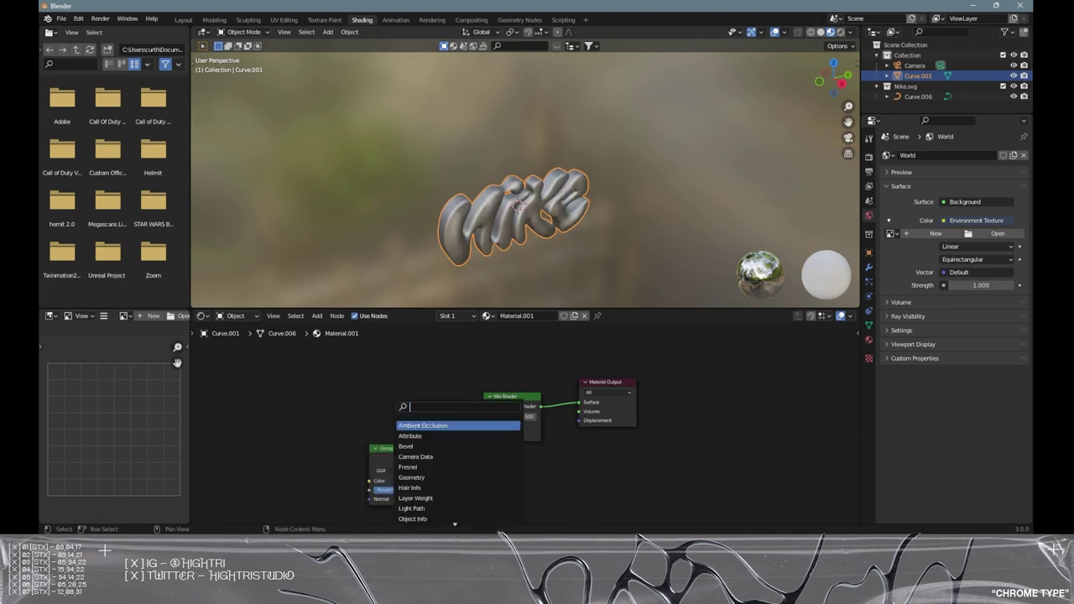
text(glass)
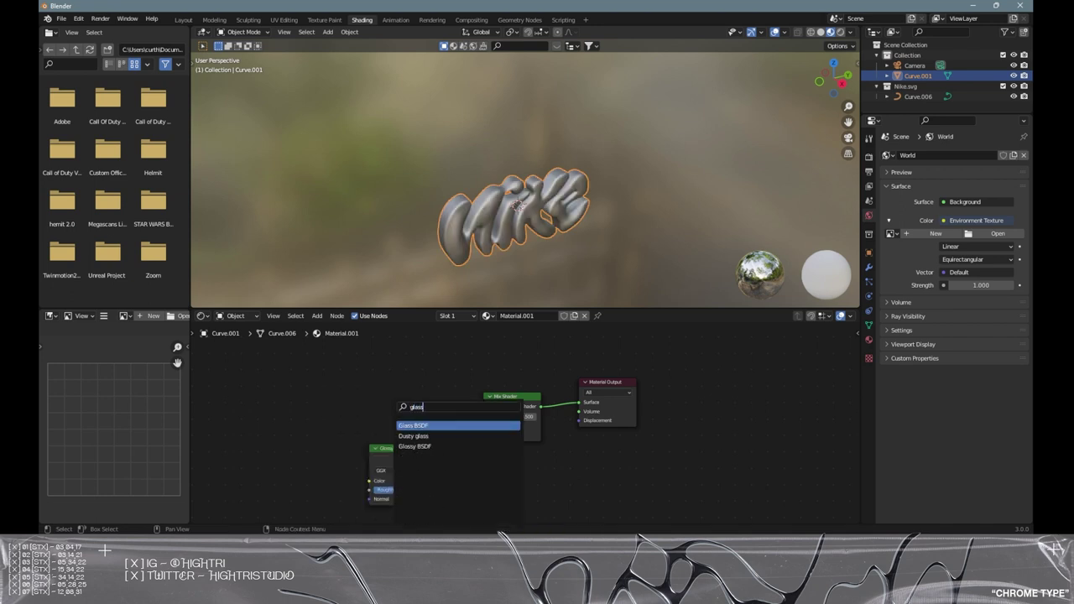
key(Return)
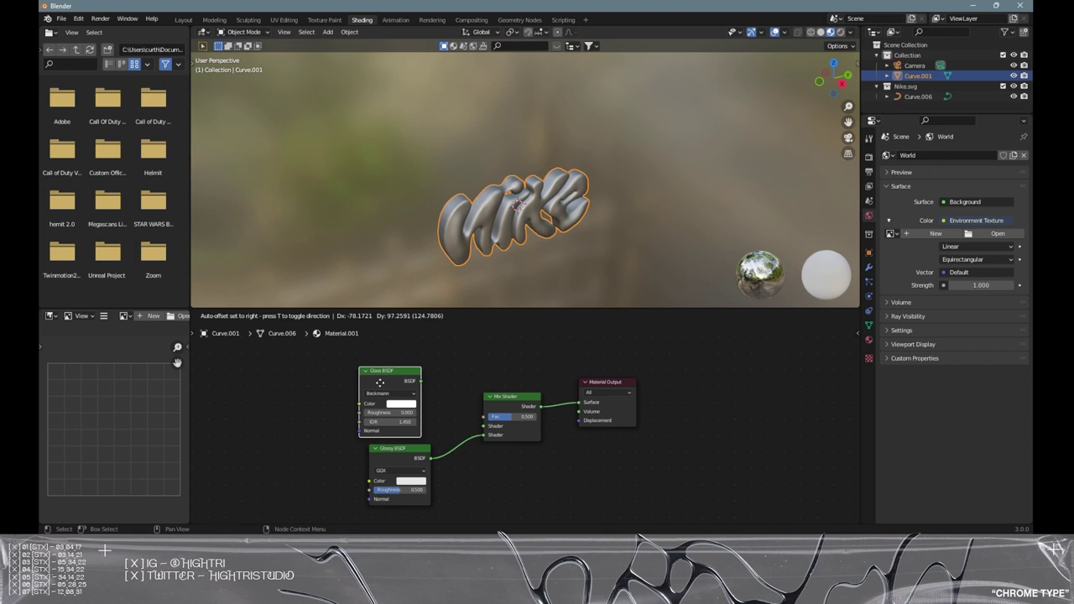
click(393, 376)
drag(422, 374, 484, 431)
middle_drag(470, 398, 505, 447)
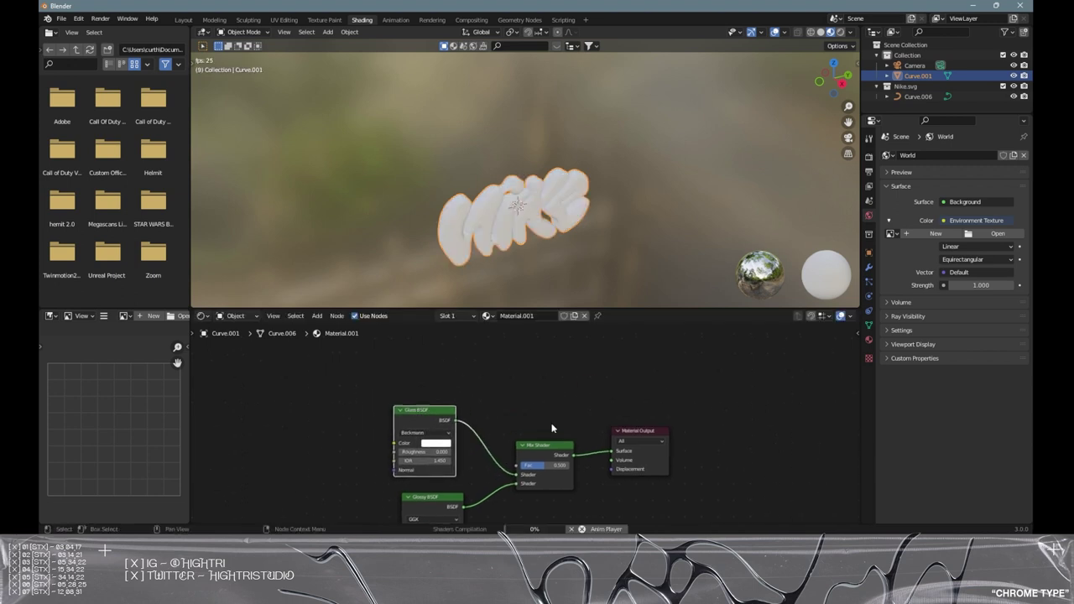
Add a Layer Weight node and wire its Facing output into the Mix Shader Fac
key(shift+a)
click(497, 372)
text(layer)
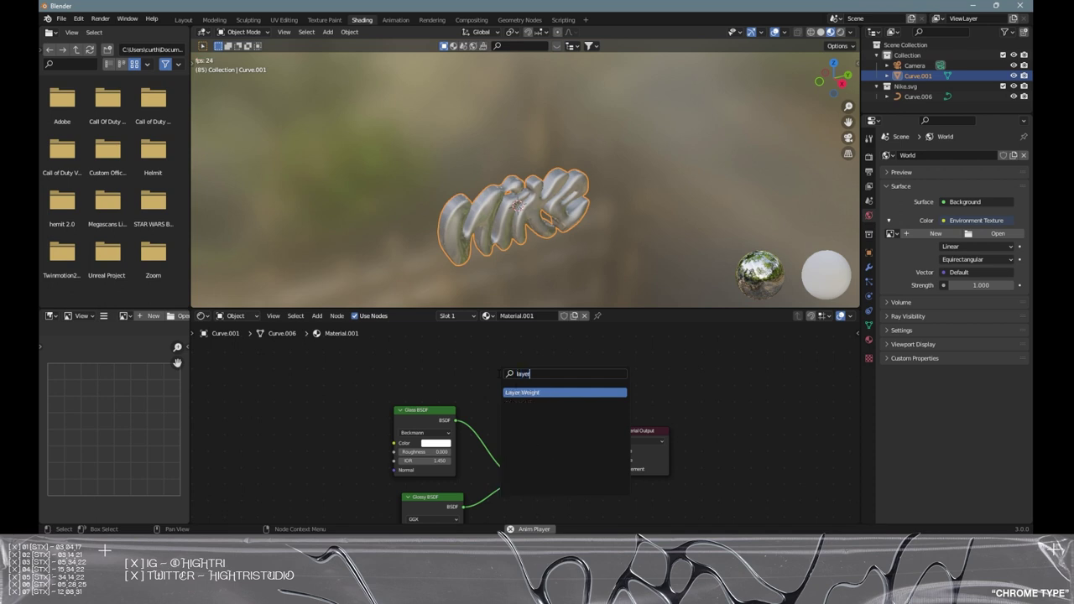
key(Return)
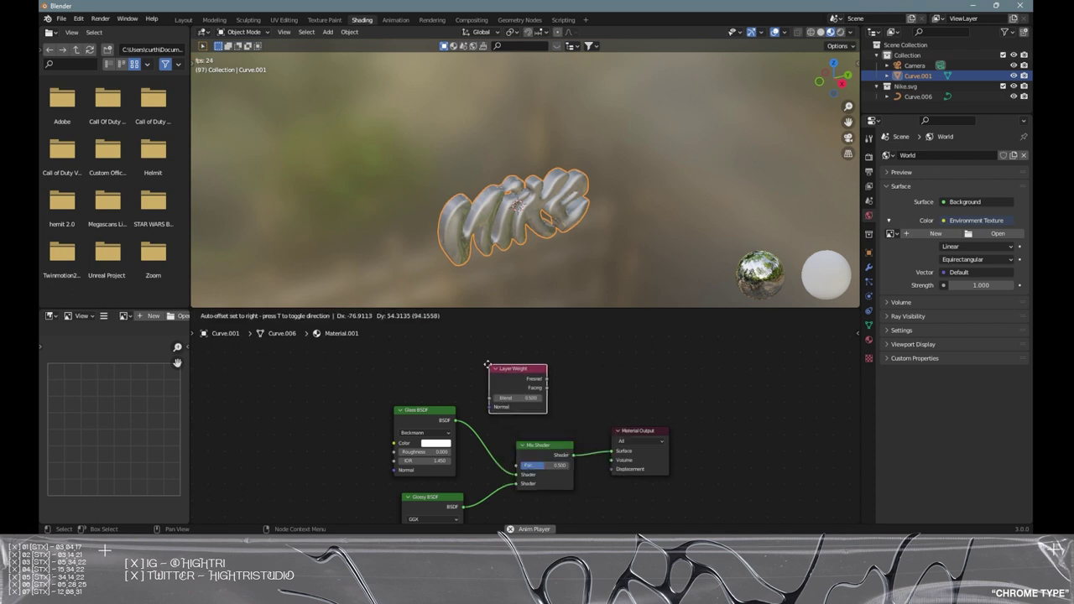
click(438, 359)
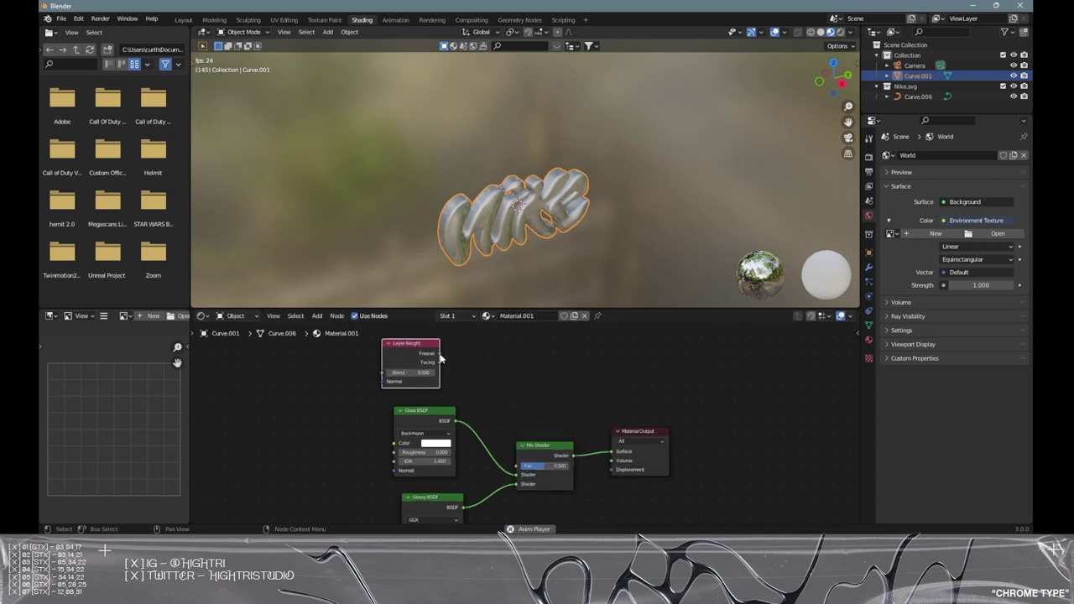
drag(439, 360, 456, 367)
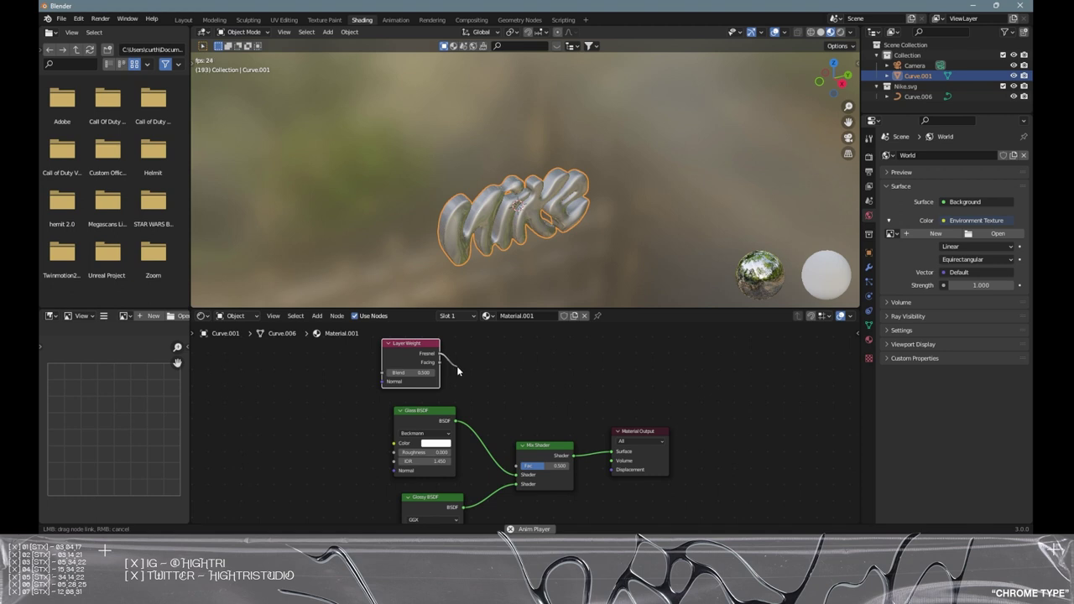
drag(472, 406, 520, 472)
drag(537, 460, 539, 436)
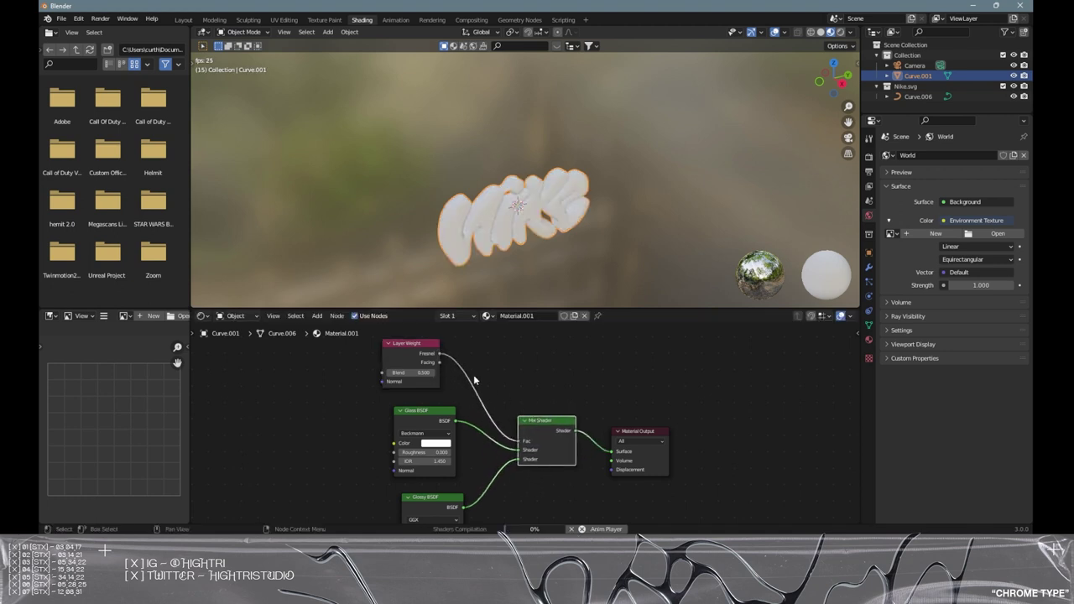
Set the Layer Weight Blend to 0.2
click(411, 372)
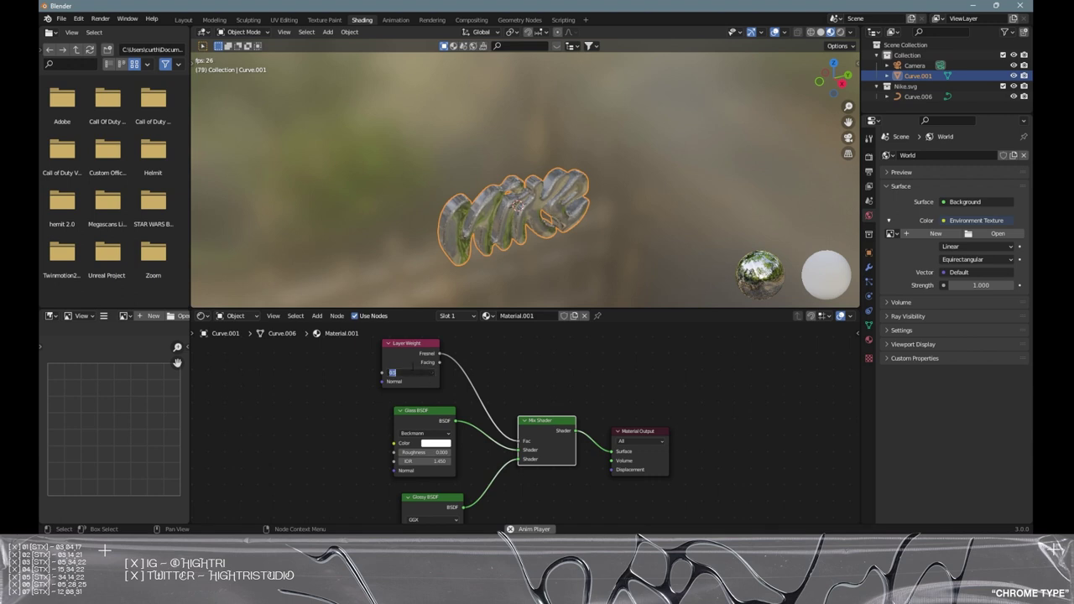
text(0.2)
key(Return)
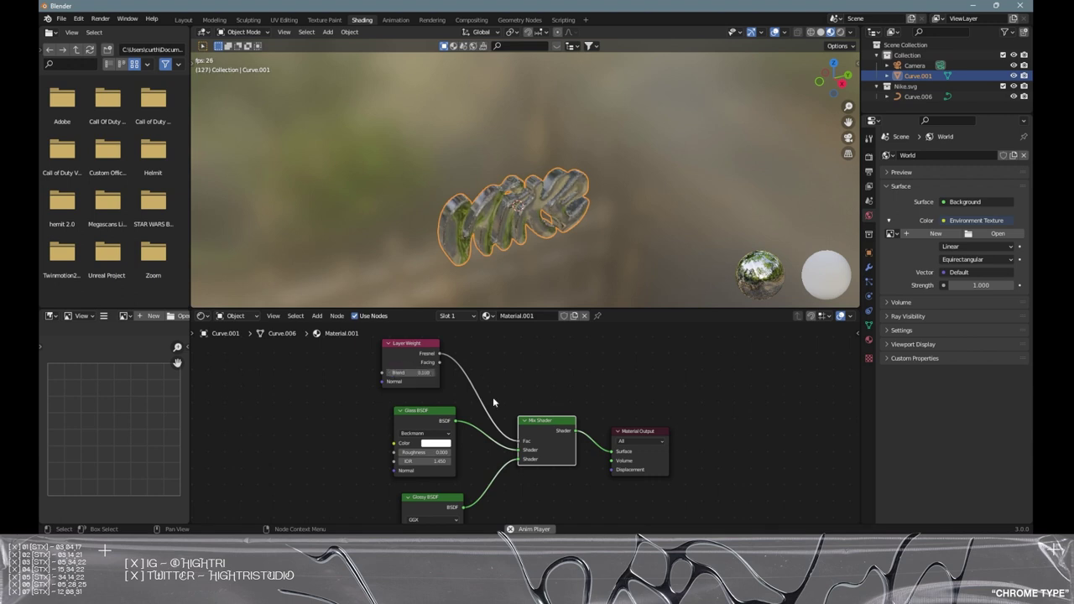
middle_drag(484, 503, 507, 440)
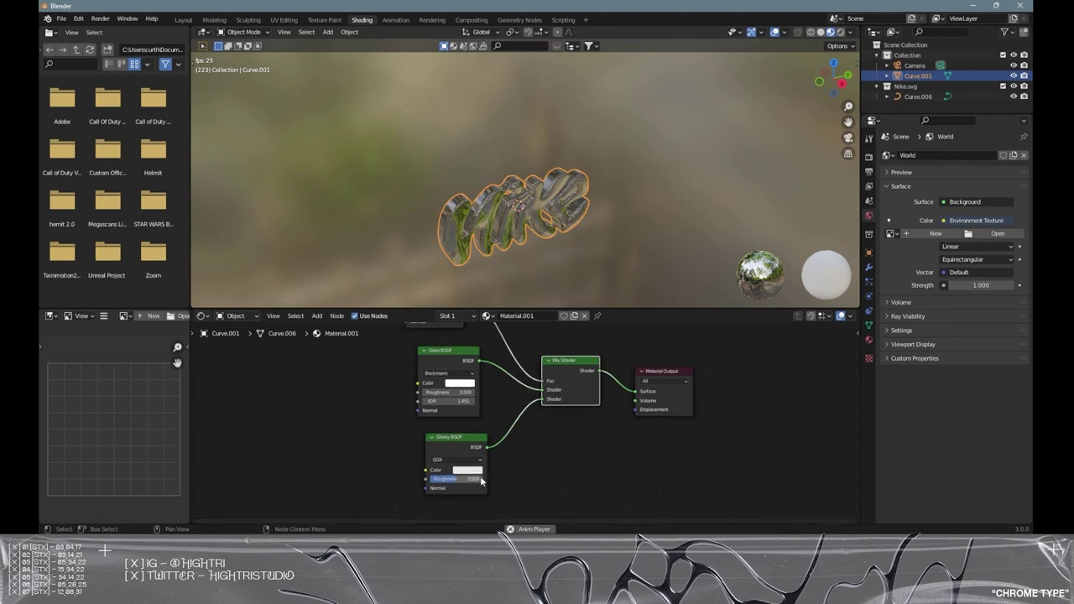
middle_drag(529, 450, 538, 471)
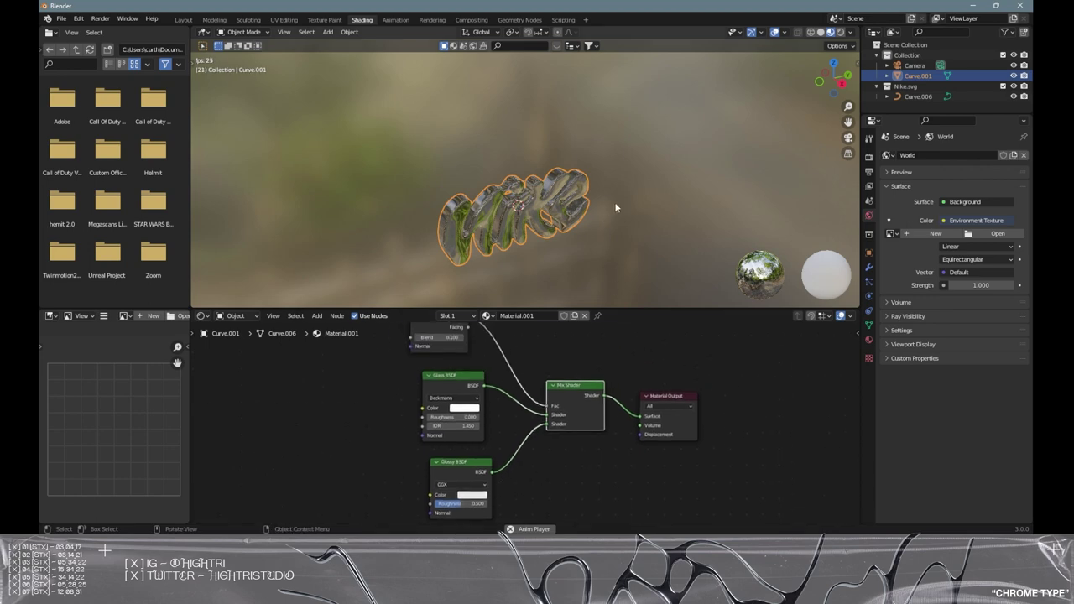
middle_drag(616, 201, 730, 216)
Switch the Cycles render device from CPU to GPU Compute
click(868, 156)
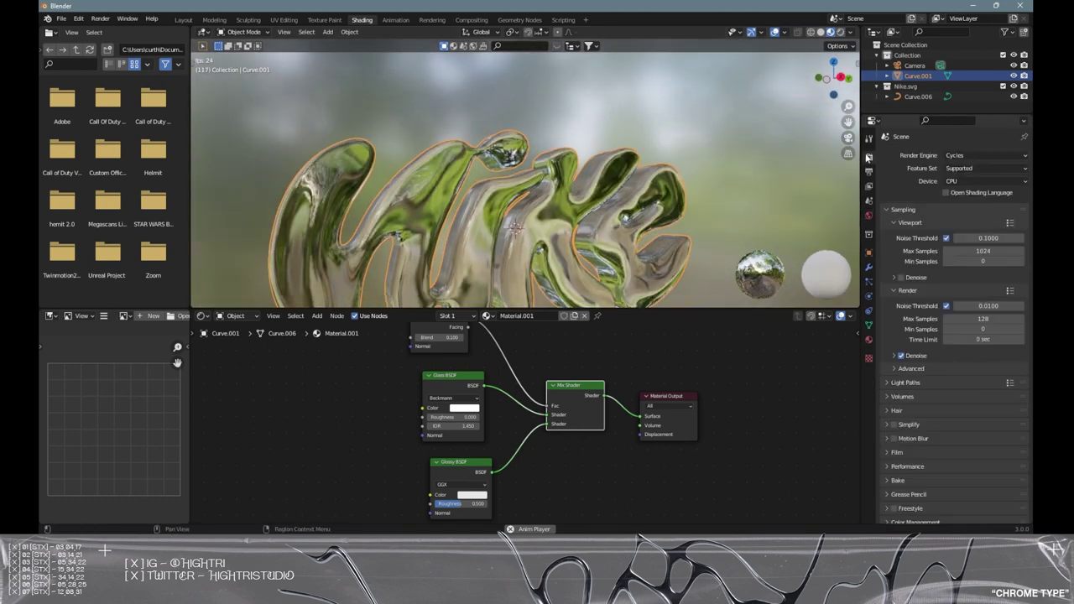
click(967, 179)
click(959, 212)
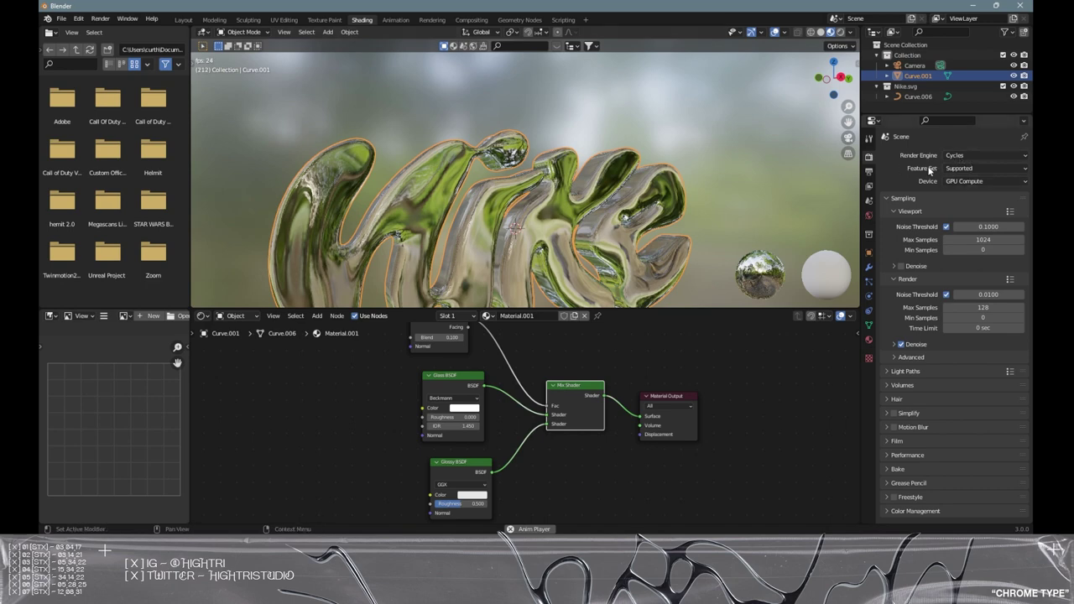
middle_drag(528, 210, 599, 165)
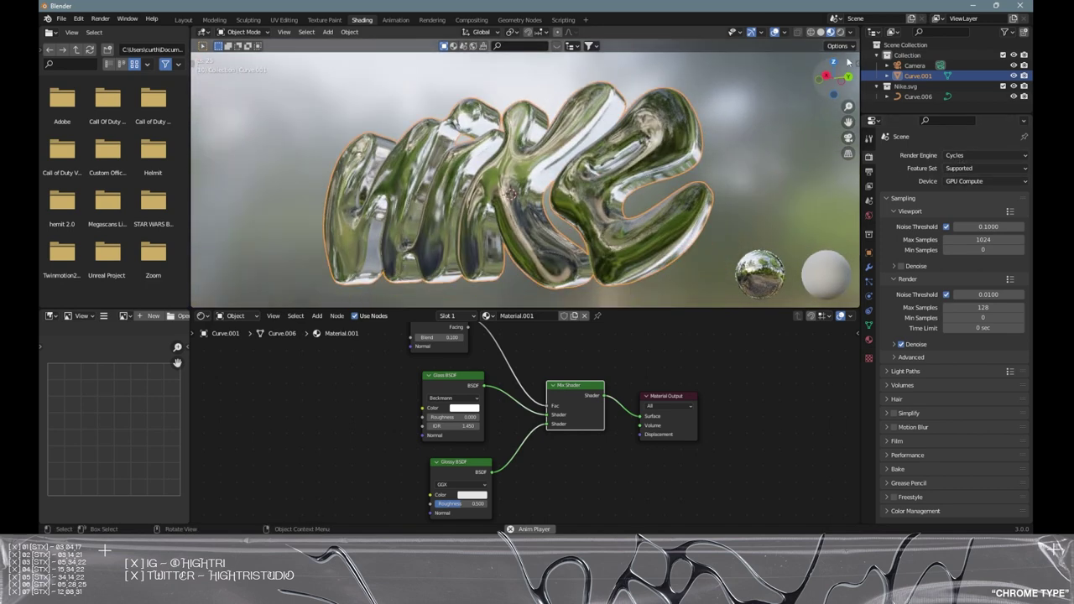
click(869, 216)
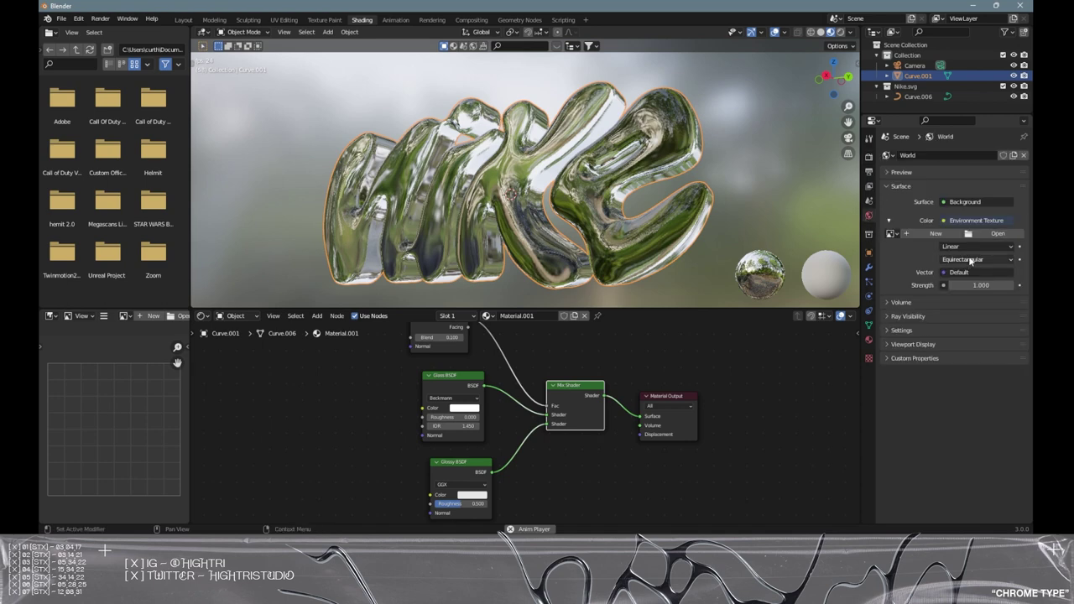
Replace the world with a new World.001 whose Color is an Environment Texture using the cloudy sky HDRI
click(1022, 155)
click(956, 156)
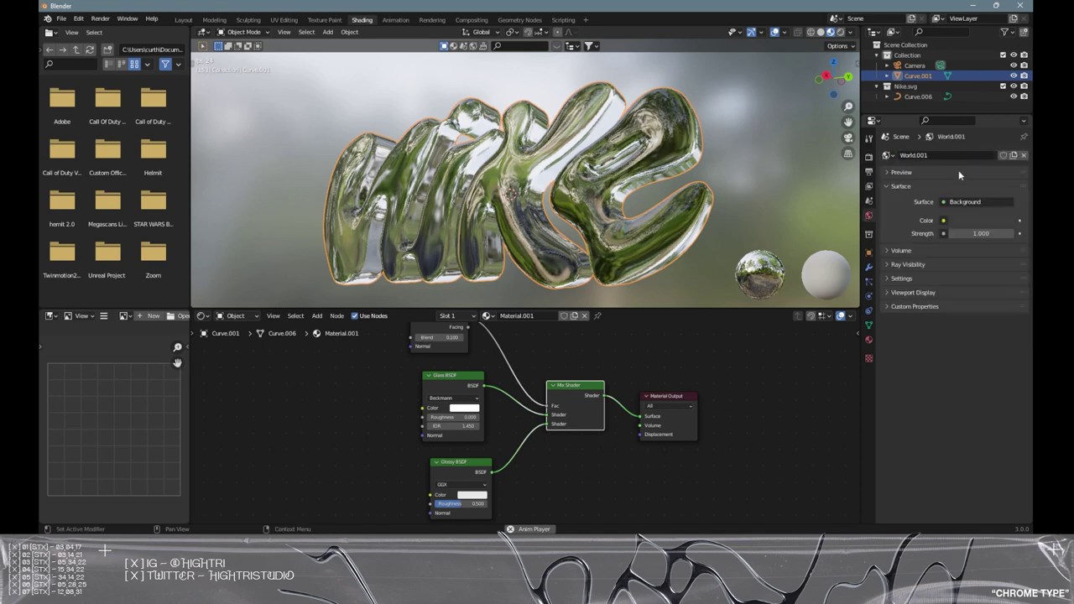
click(944, 222)
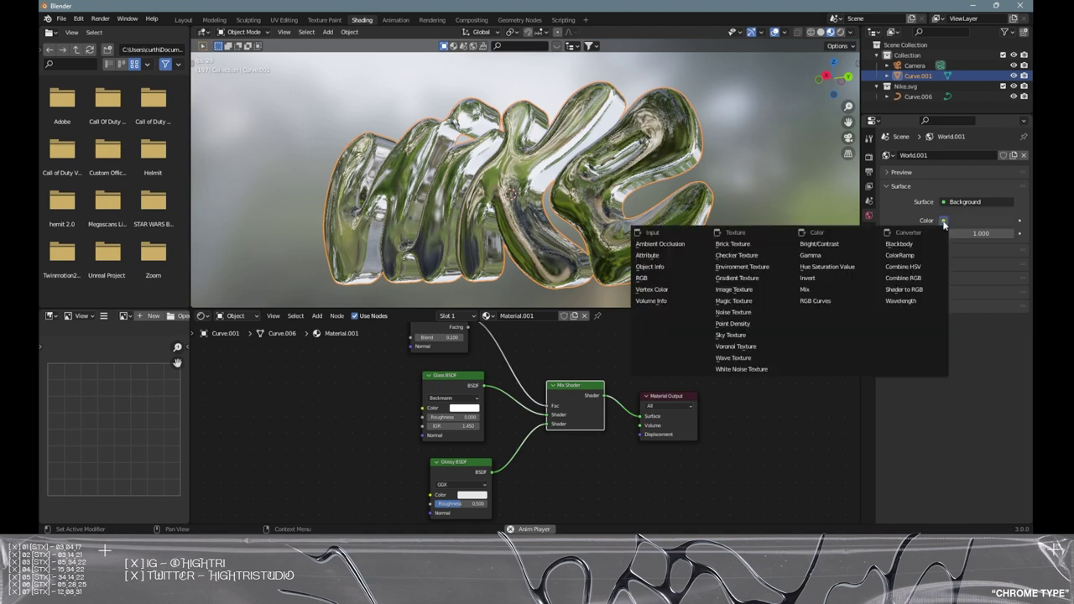
click(742, 267)
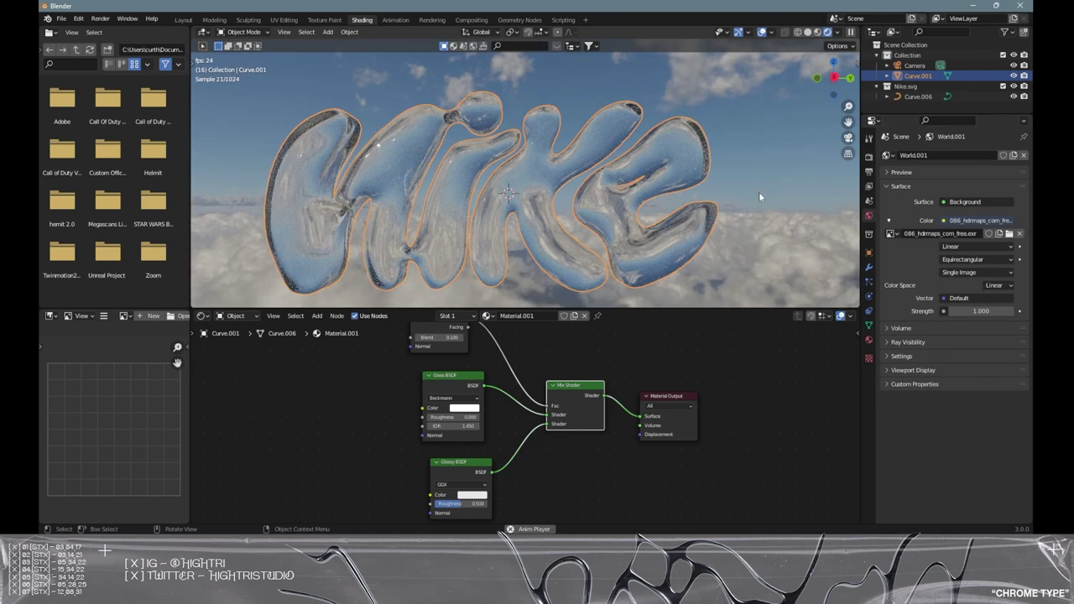
click(758, 191)
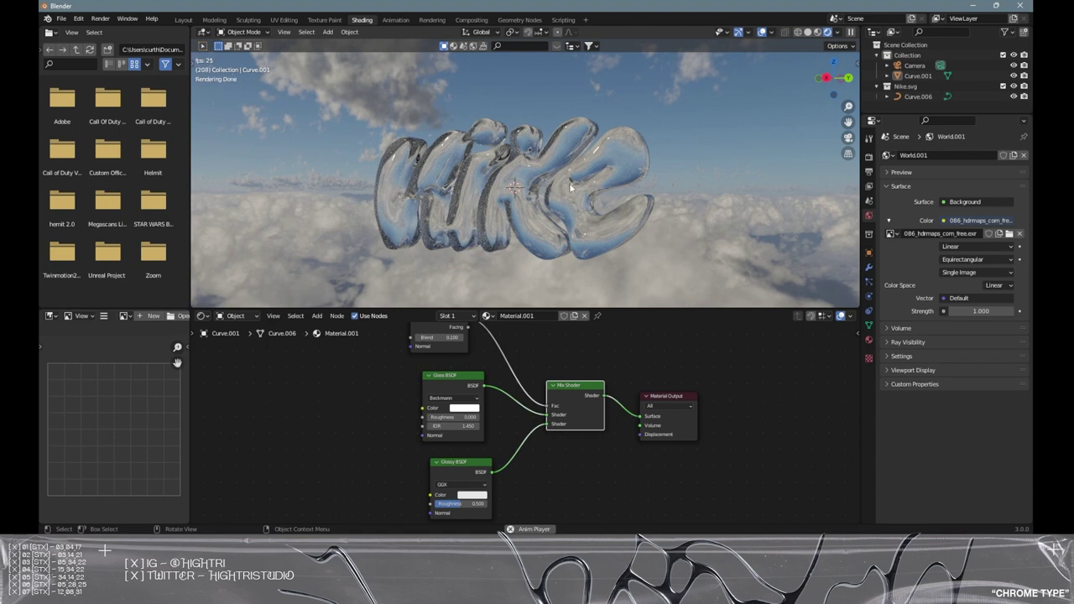
View through the scene camera and select the Camera to show its transform values
key(KP_0)
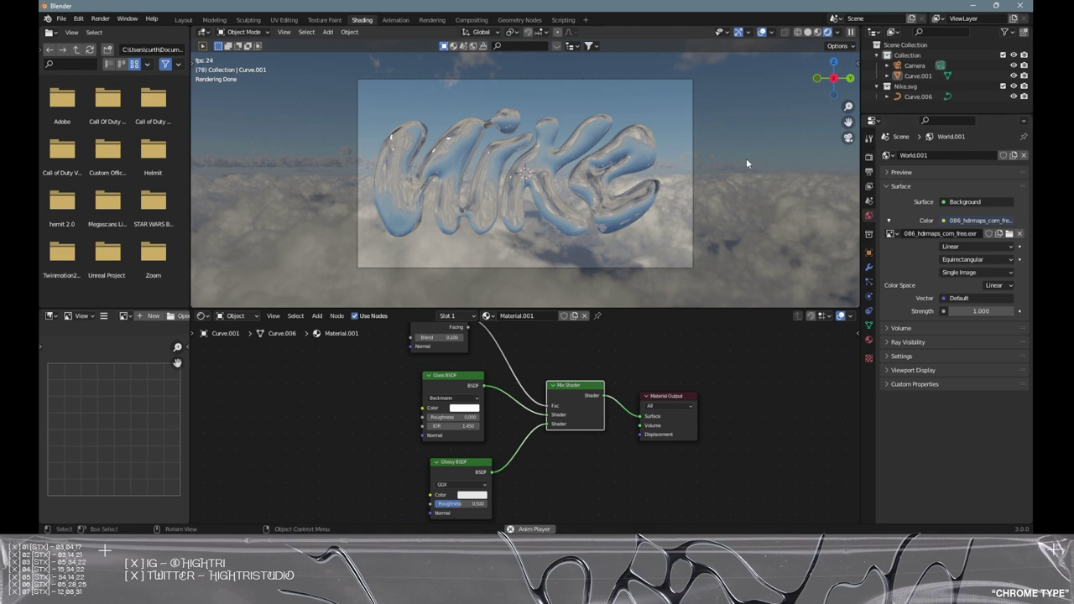
key(n)
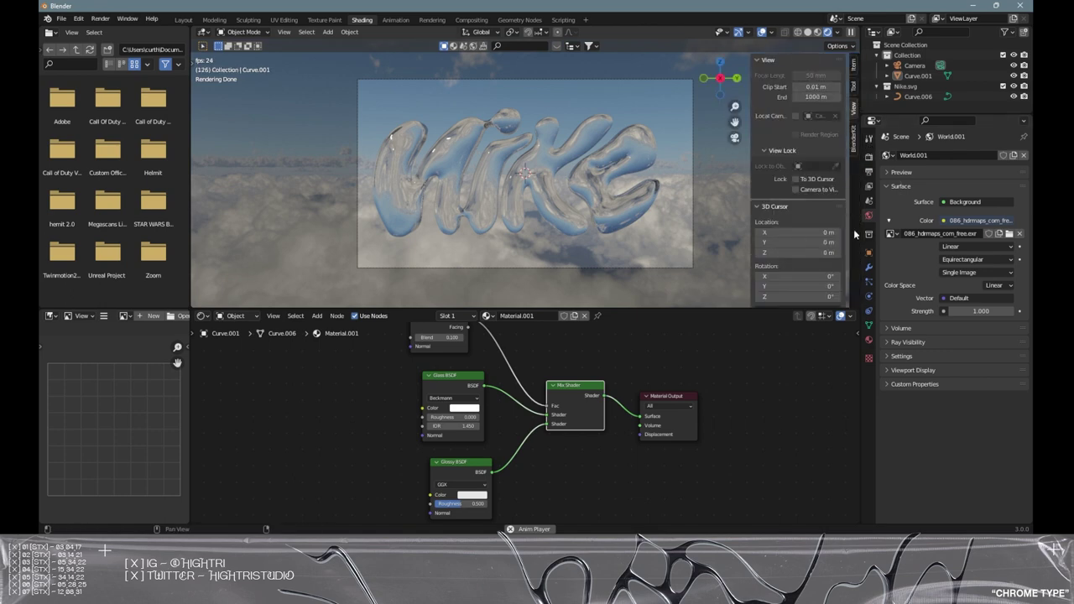
click(914, 66)
click(869, 297)
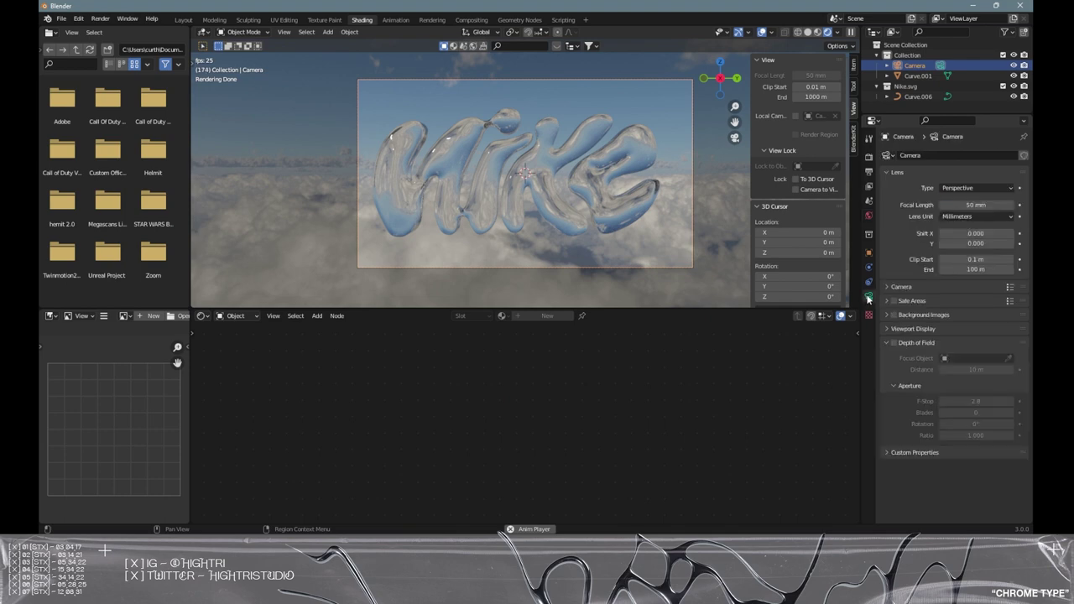
click(868, 252)
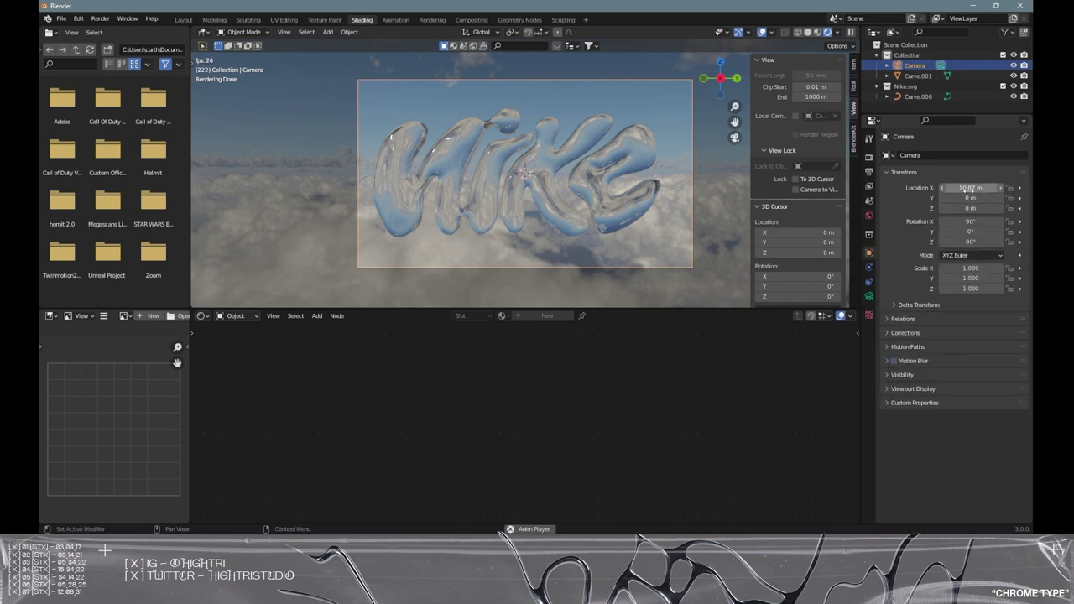
Drag the camera's Y location to -0.24 m
drag(971, 198, 957, 198)
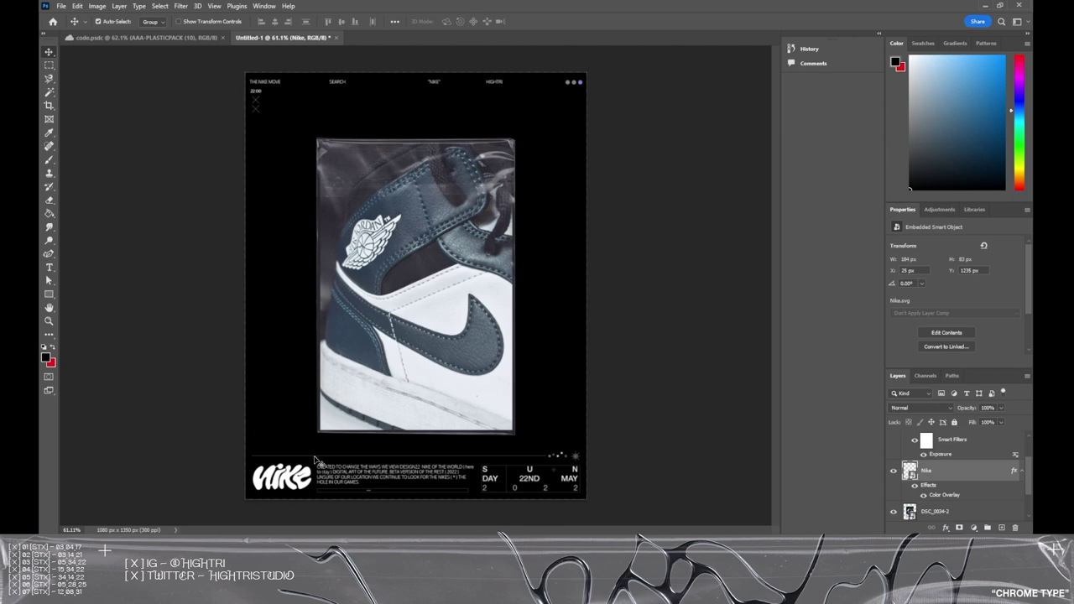
Zoom and pan around the poster's shoe photo and Nike text bar, then orbit Blender's view toward the lettering
alt+scroll(391, 438, up, 5)
scroll(676, 417, down, 3)
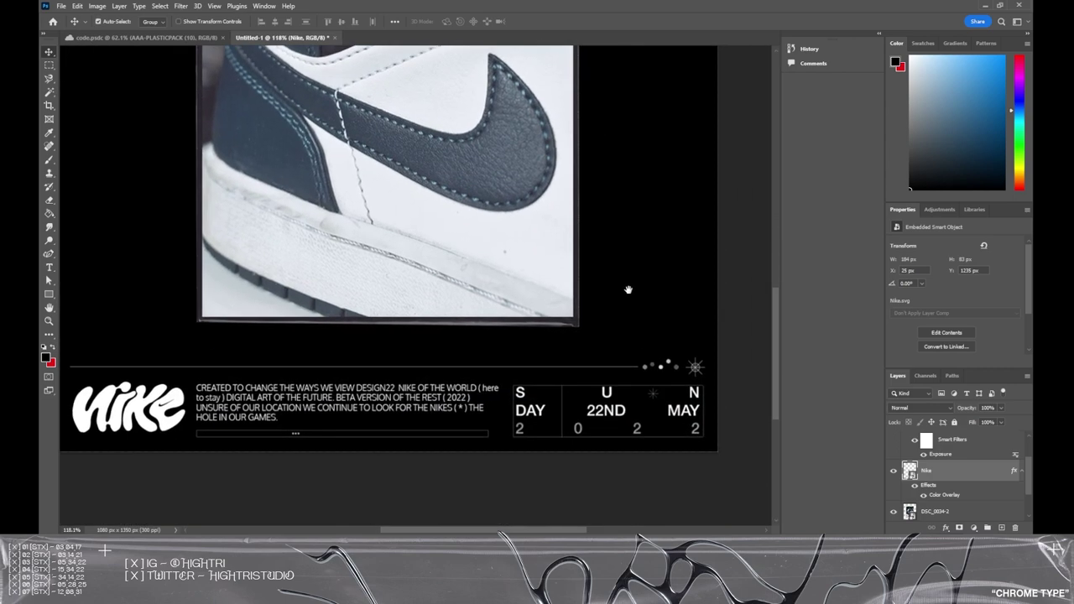
scroll(369, 401, left, 5)
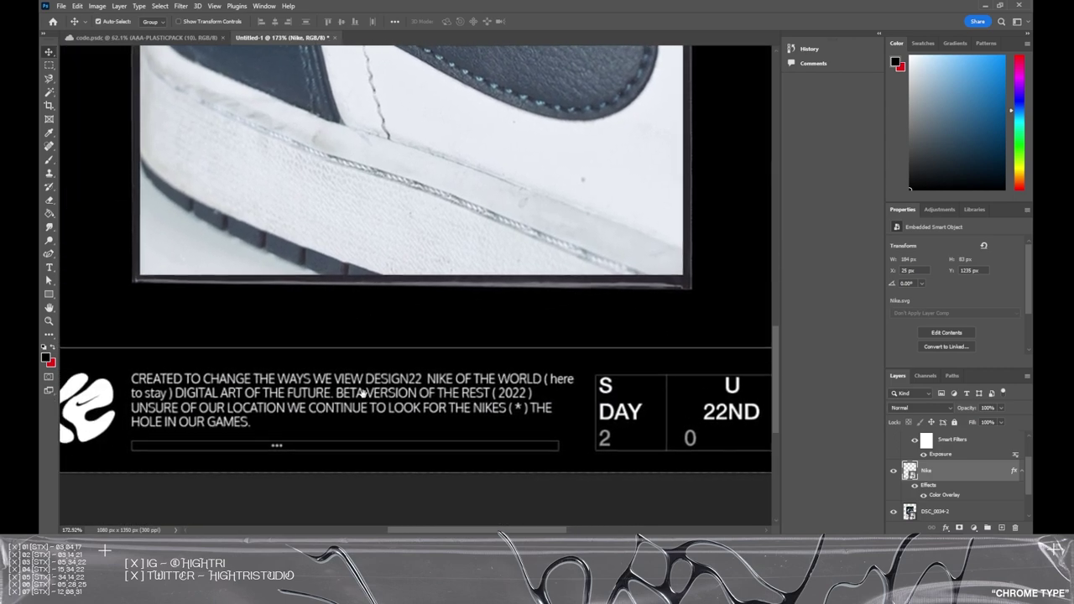
scroll(564, 388, left, 3)
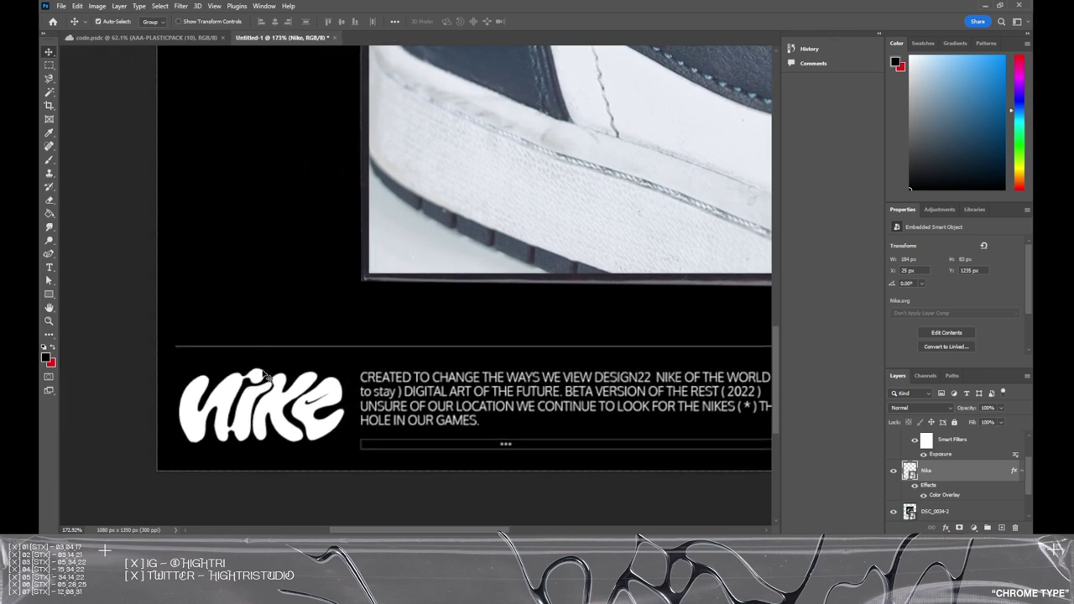
scroll(539, 355, up, 10)
scroll(539, 355, right, 3)
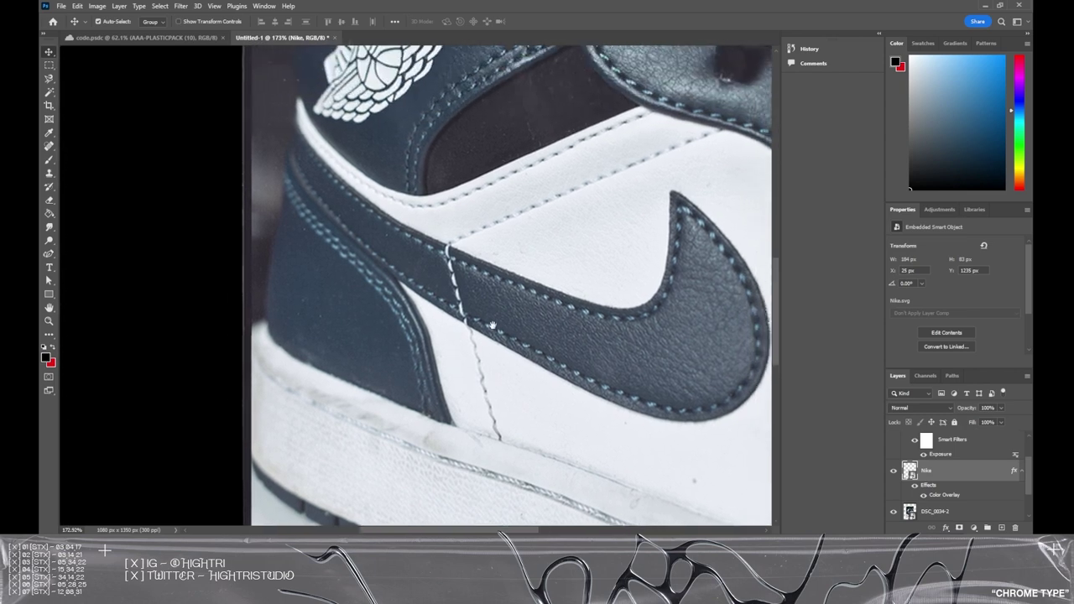
key(ctrl+0)
alt+scroll(527, 251, up, 5)
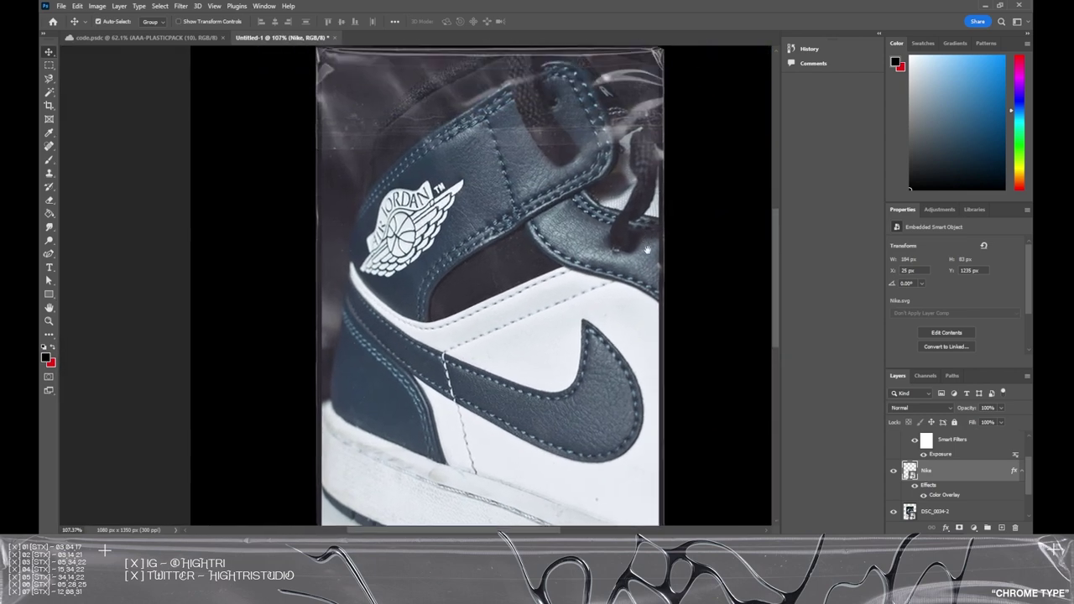
scroll(527, 185, up, 3)
alt+scroll(527, 185, down, 2)
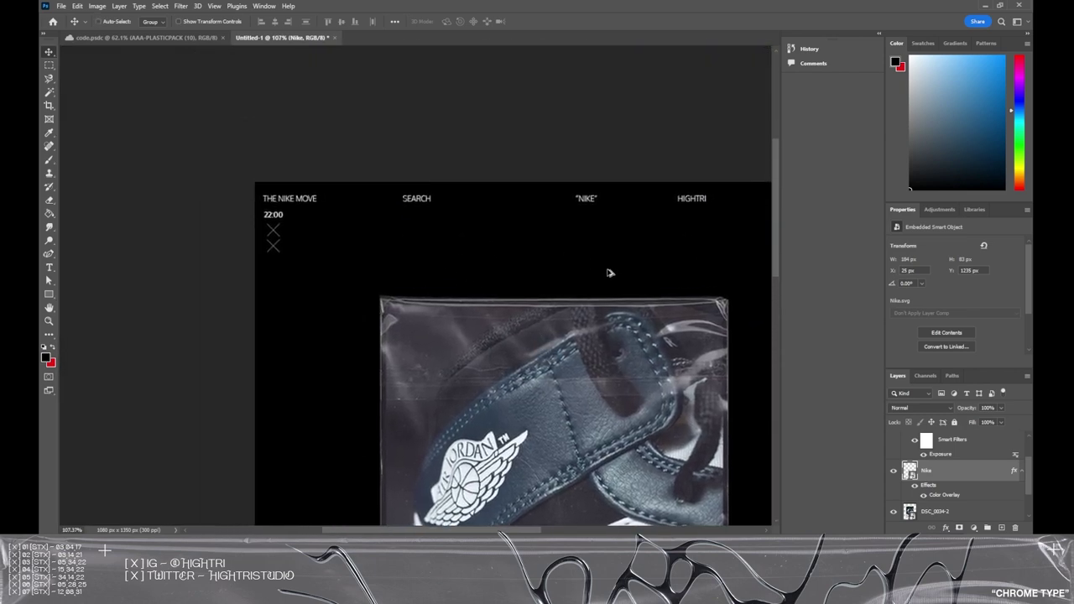
alt+scroll(692, 401, down, 1)
drag(692, 401, 606, 174)
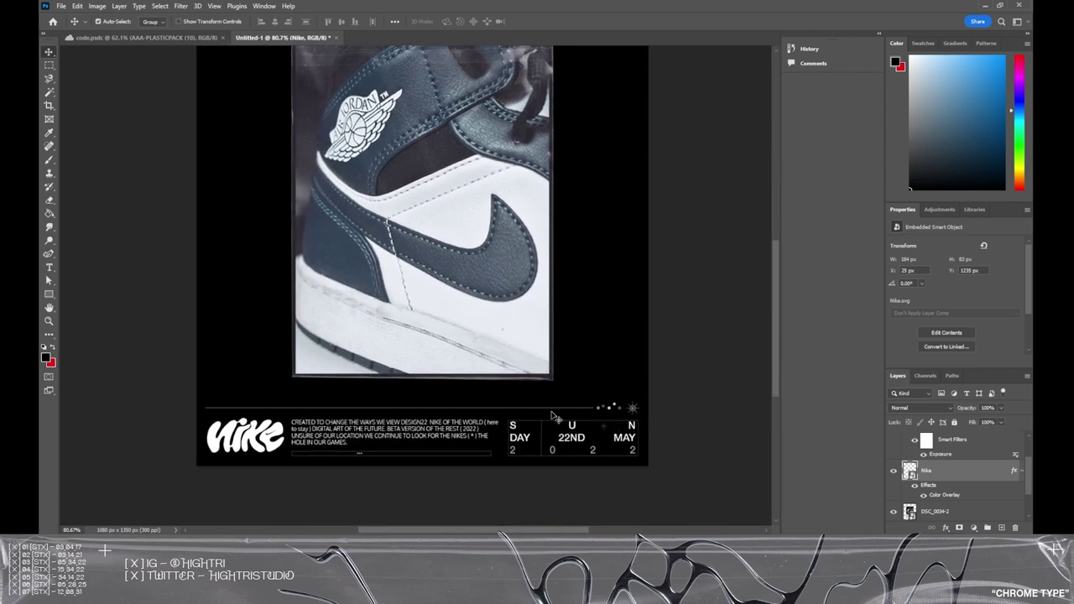
drag(568, 257, 589, 334)
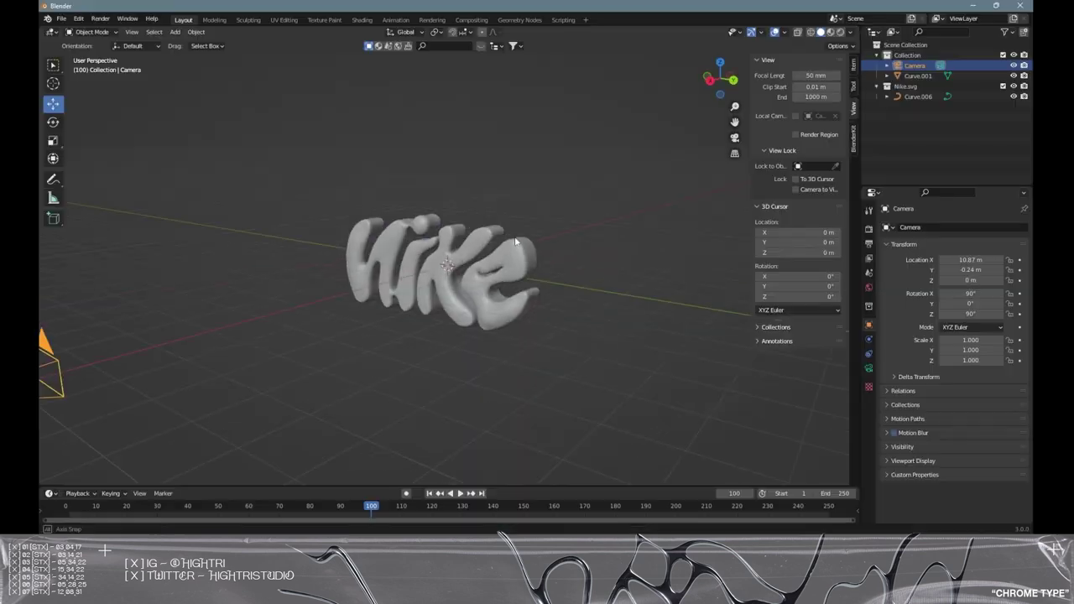
middle_drag(516, 242, 407, 212)
Deselect the camera and orbit the view around the Nike lettering
middle_drag(582, 299, 466, 273)
key(shift+a)
mouse_move(467, 274)
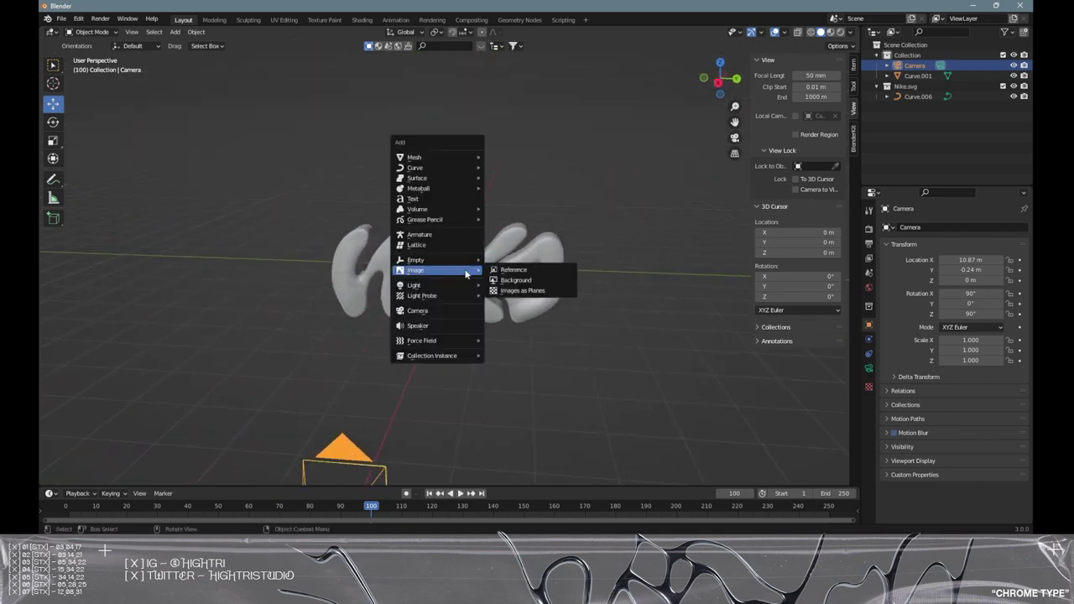
click(579, 208)
middle_drag(579, 208, 267, 126)
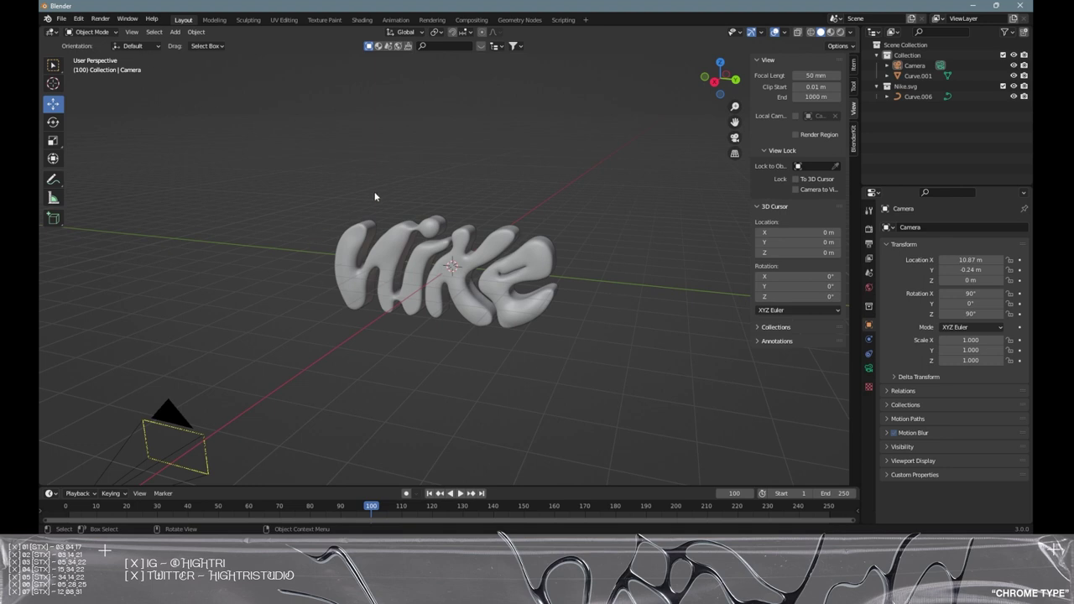
In Preferences > Add-ons, search 'images' to enable Import Images as Planes, then close Preferences
click(78, 19)
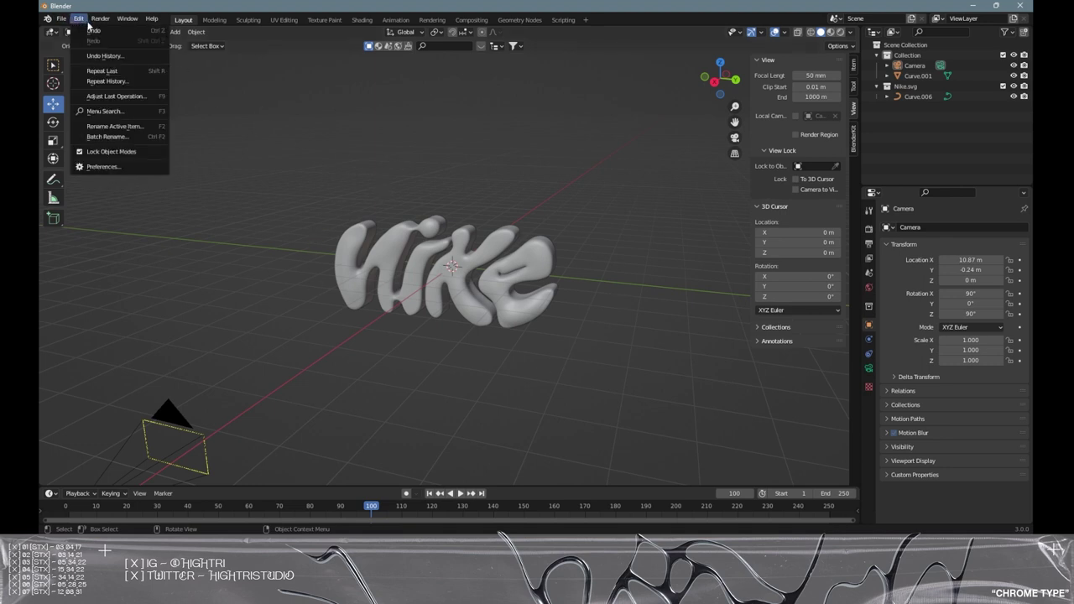
click(107, 167)
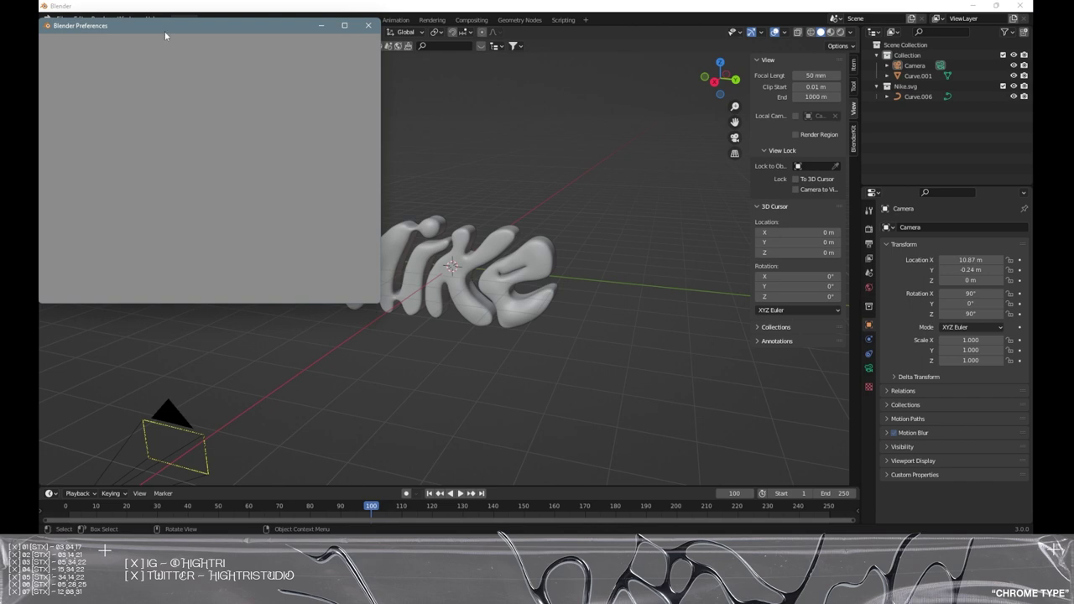
drag(166, 28, 332, 114)
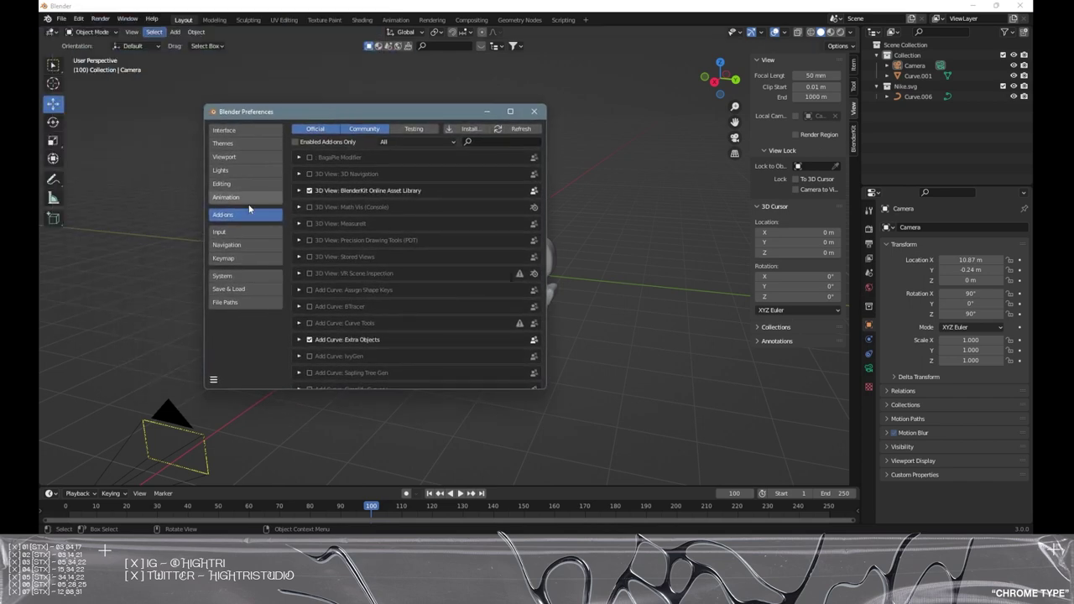
click(495, 142)
text(images)
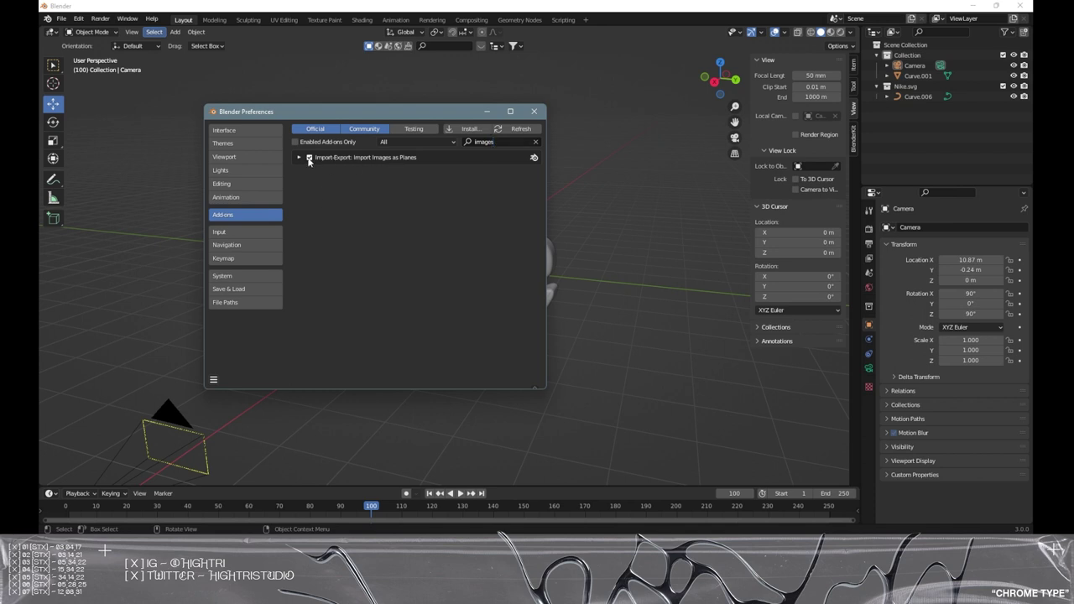
click(534, 111)
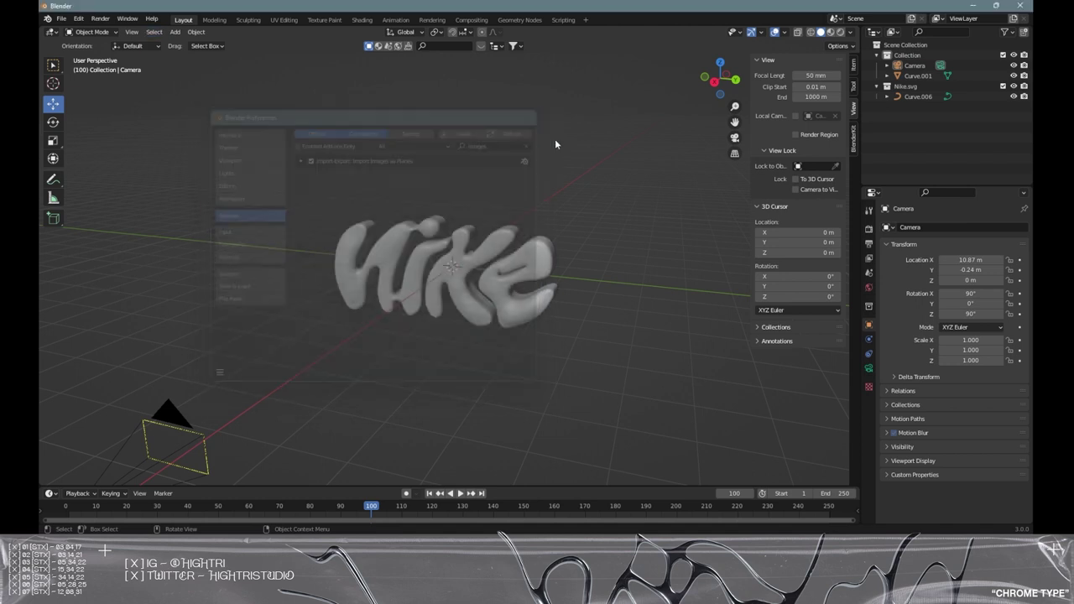
Import the Nike-poster image as a plane in the scene
middle_drag(554, 138, 343, 136)
key(shift+a)
mouse_move(327, 157)
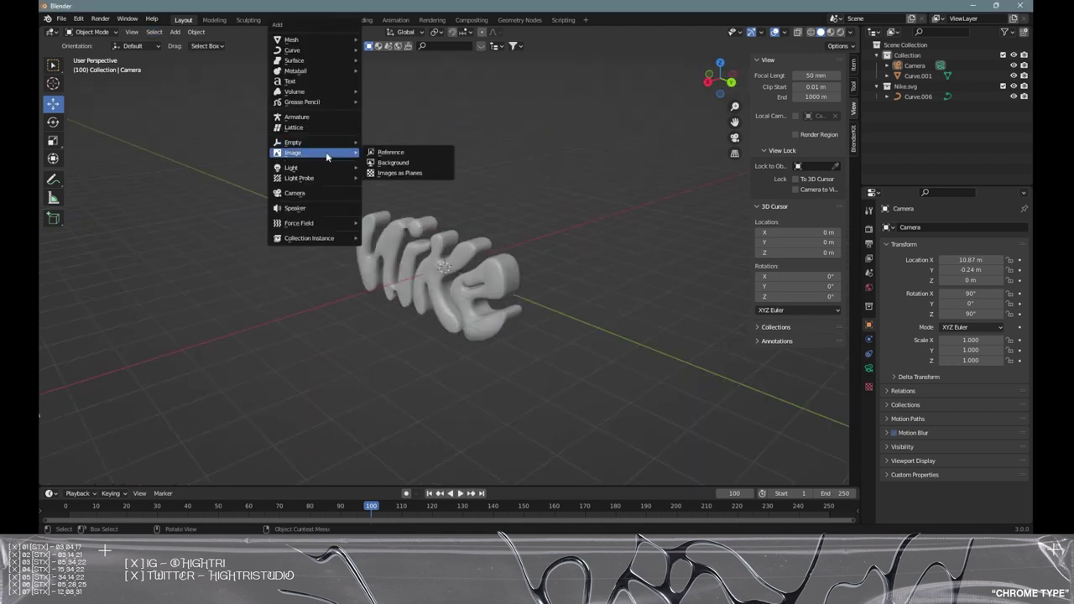
click(399, 173)
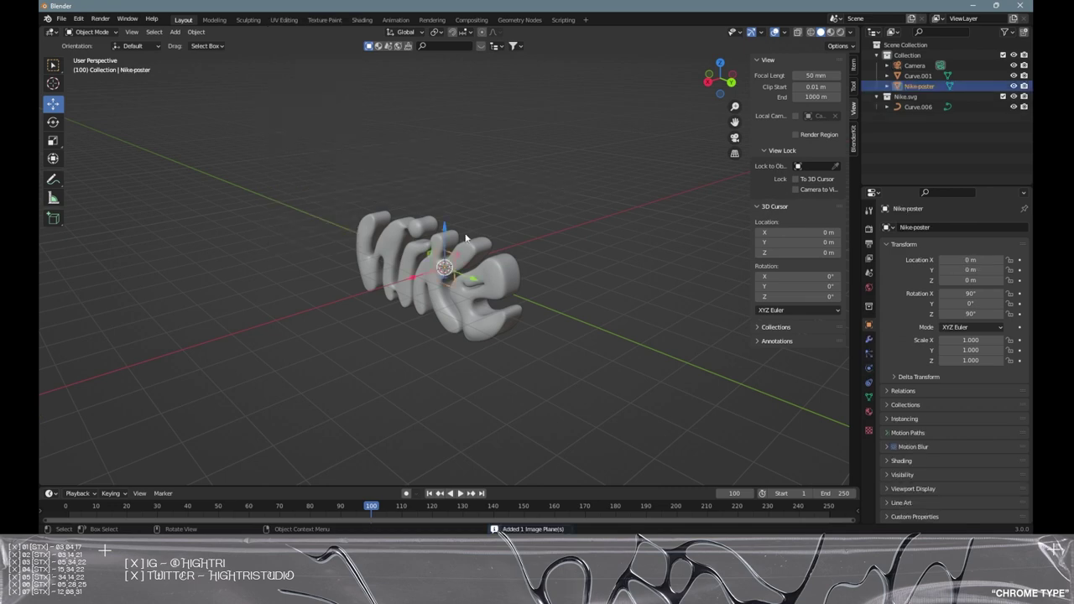
mouse_move(503, 243)
middle_down()
mouse_move(325, 227)
mouse_move(499, 227)
middle_up()
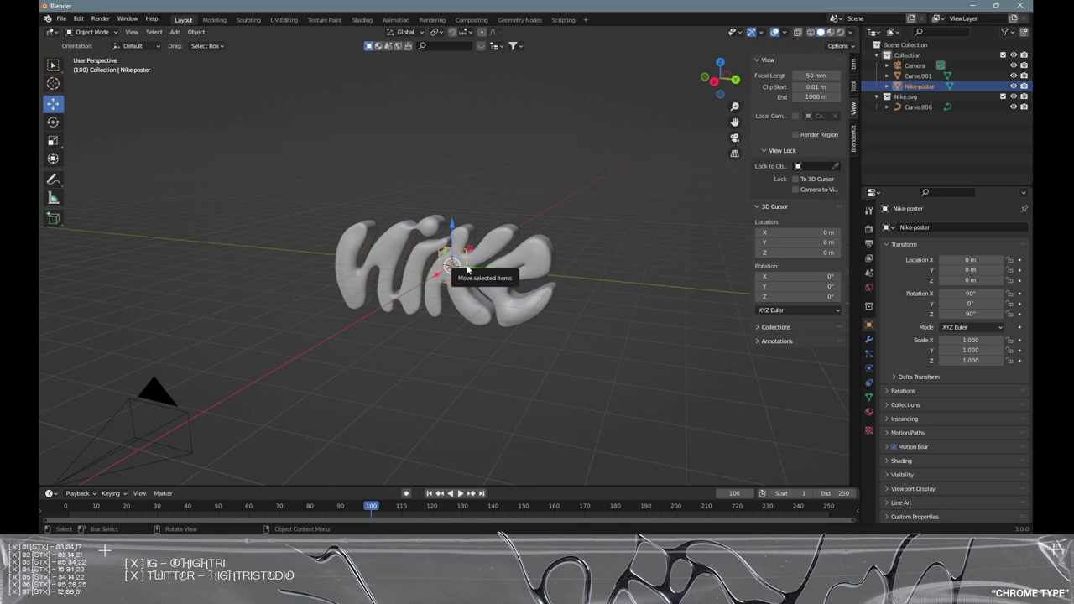
From the side view, scale the poster plane up behind the lettering and preview it rendered
key(KP_3)
scroll(470, 267, up, 5)
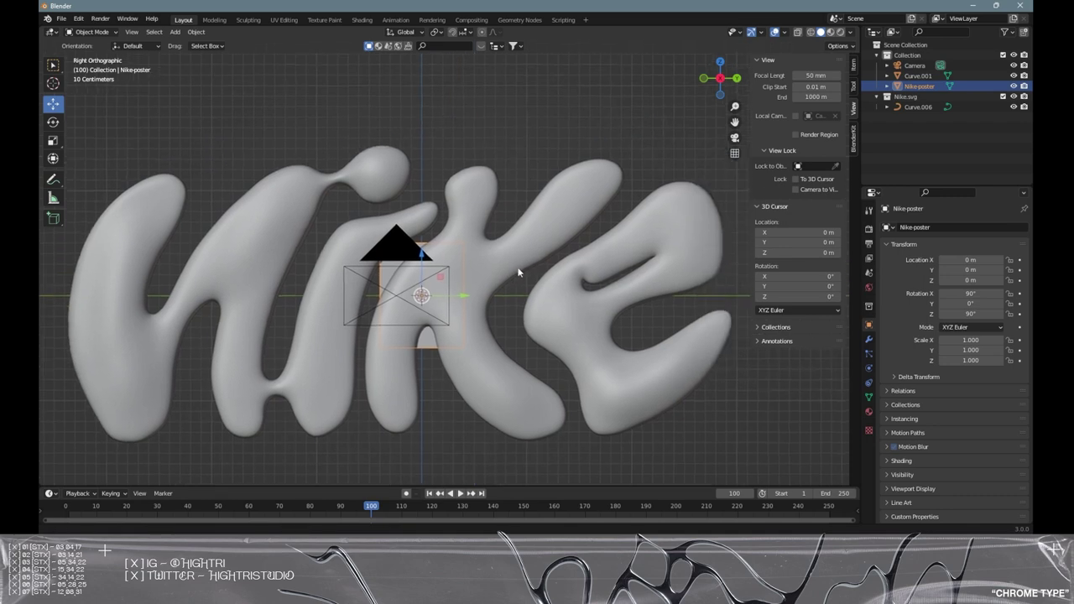
scroll(503, 272, down, 3)
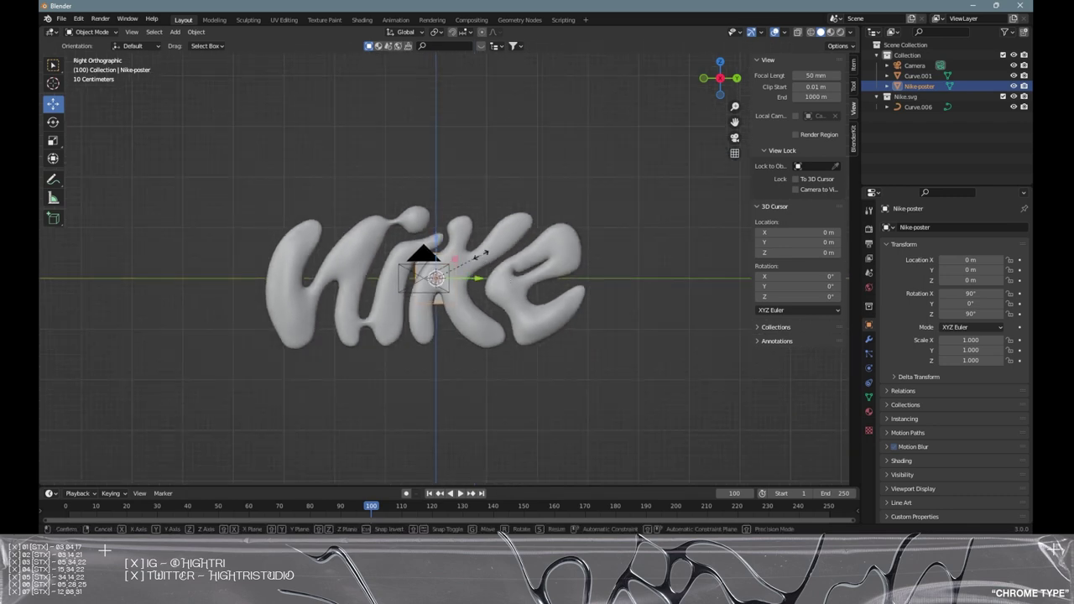
key(s)
click(826, 52)
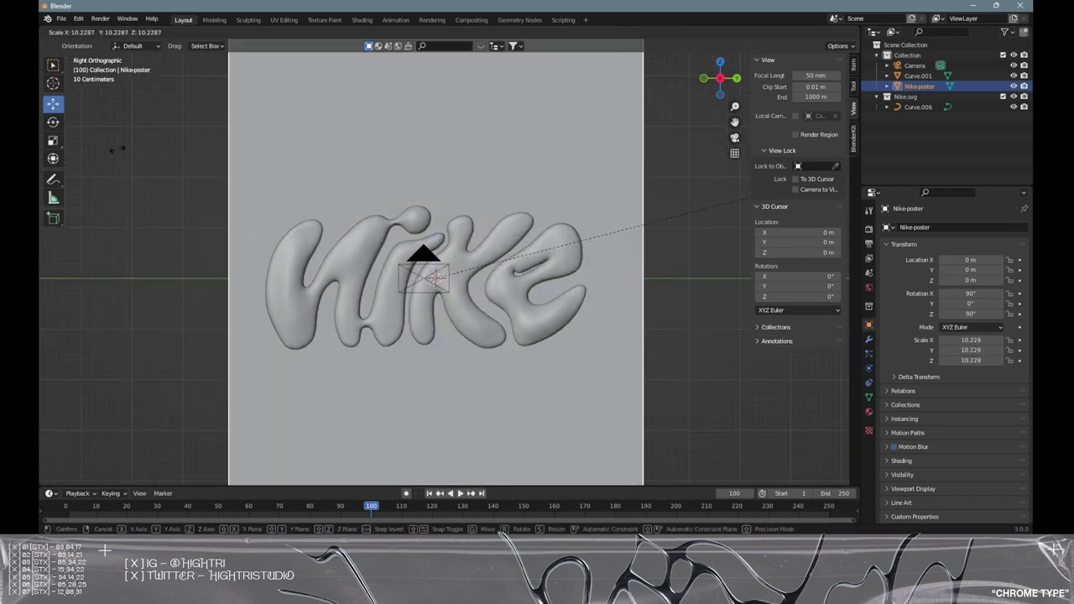
click(841, 33)
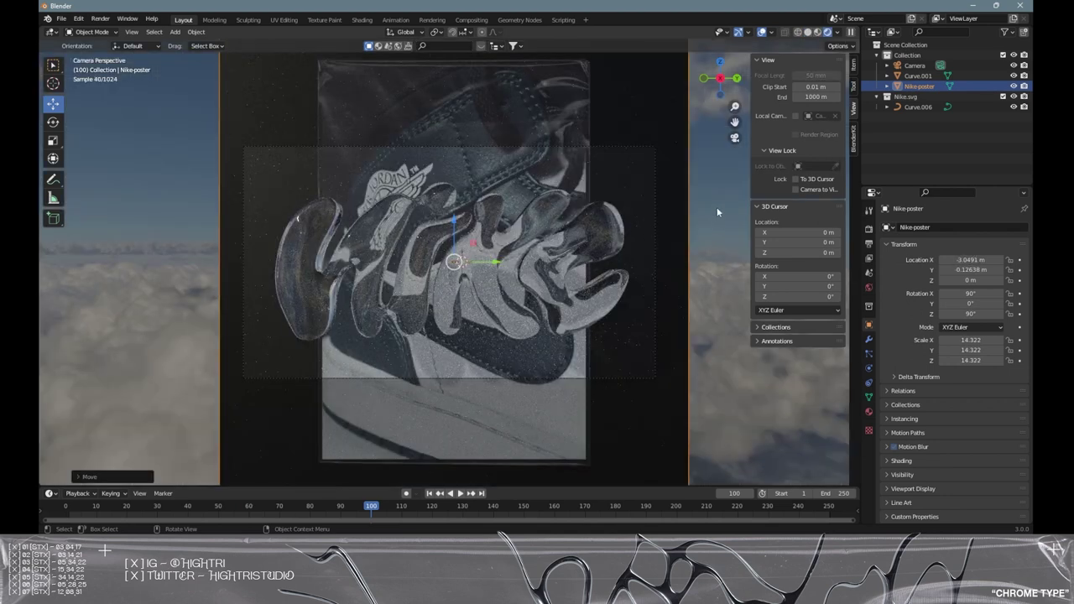
Set the Nike-poster plane's visibility to Shadow Catcher so only the lettering renders
click(716, 206)
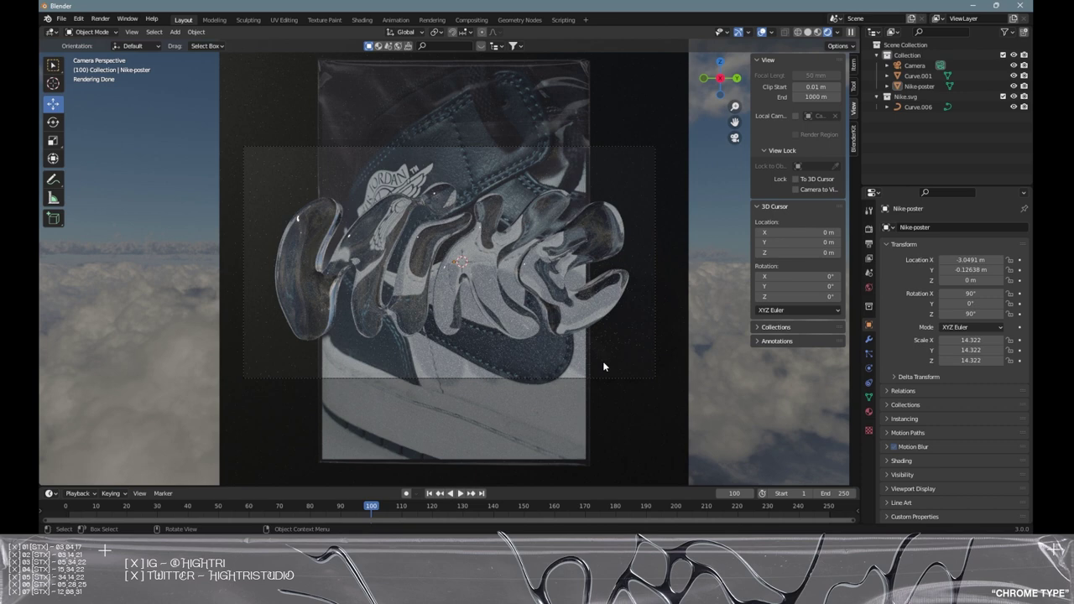
click(676, 374)
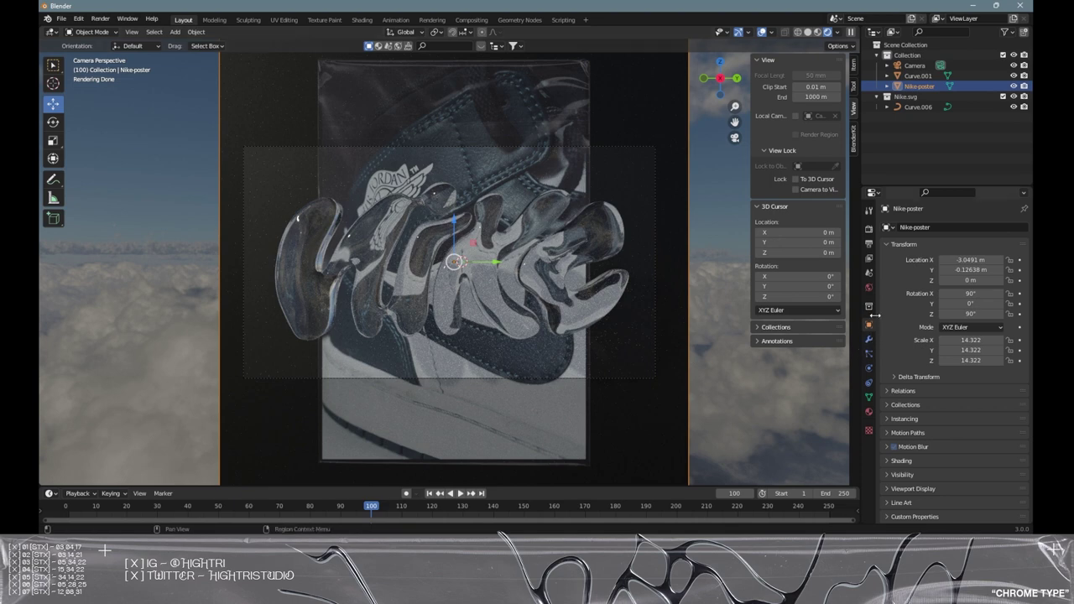
scroll(873, 325, down, 2)
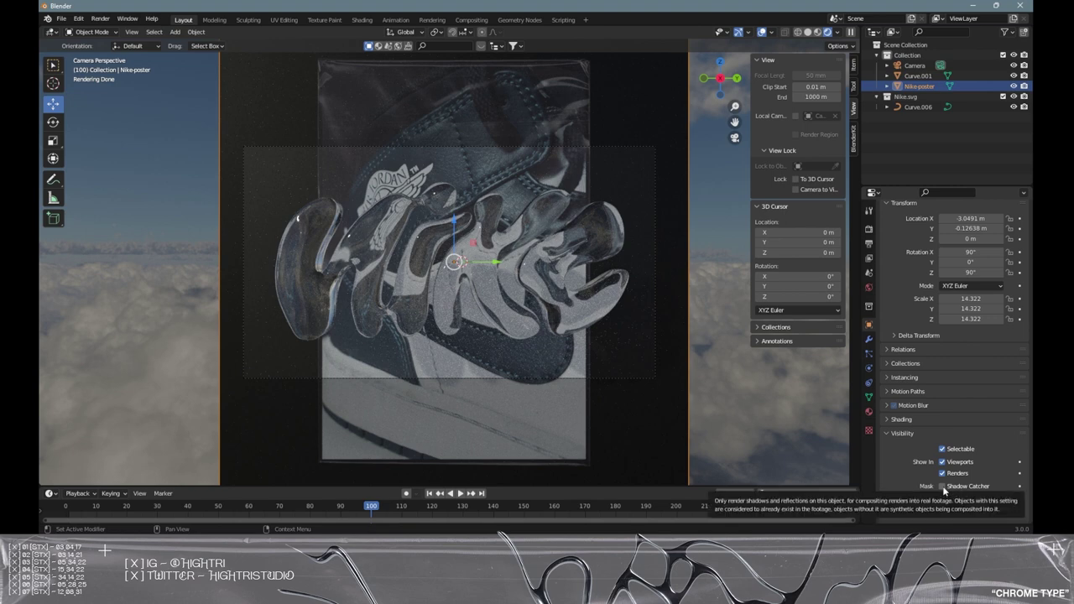
click(942, 487)
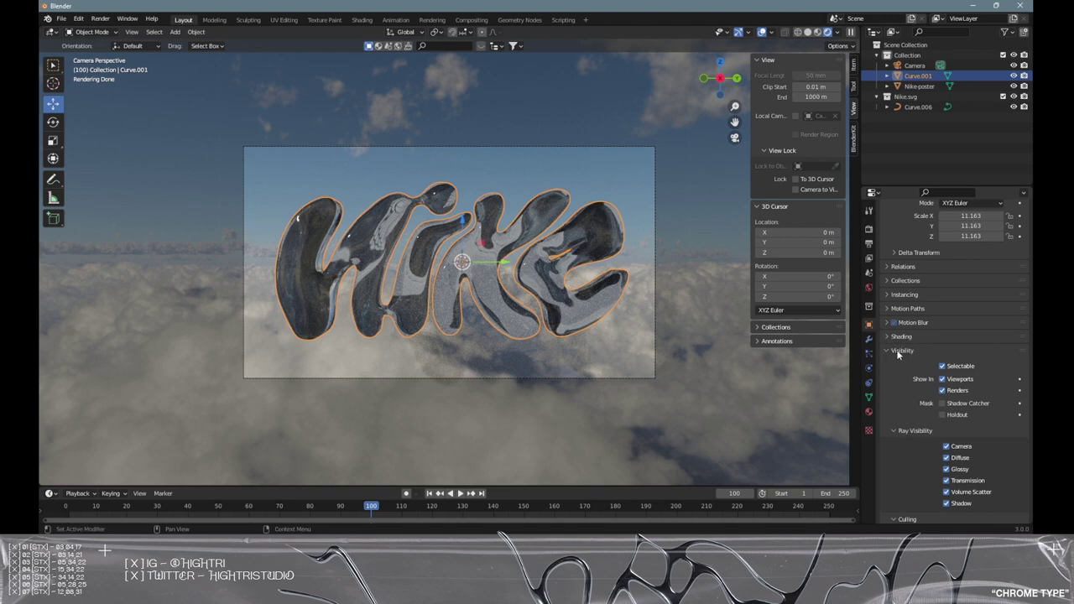
Turn off Shadow ray visibility on the NIKE lettering
click(946, 504)
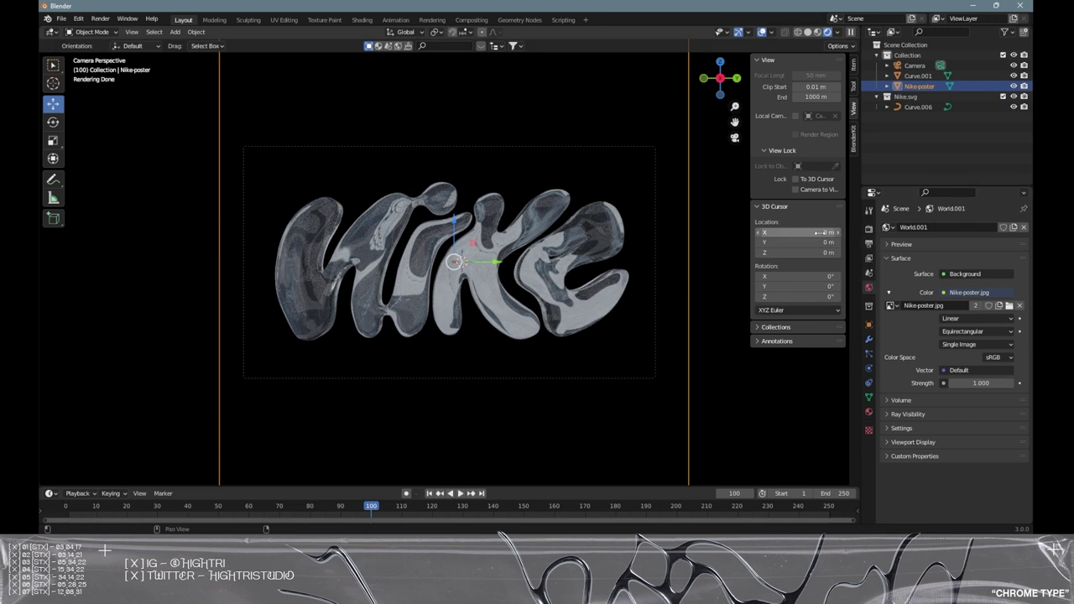
Set the output resolution to 3000 × 3000 px and PNG compression to 0%
click(871, 229)
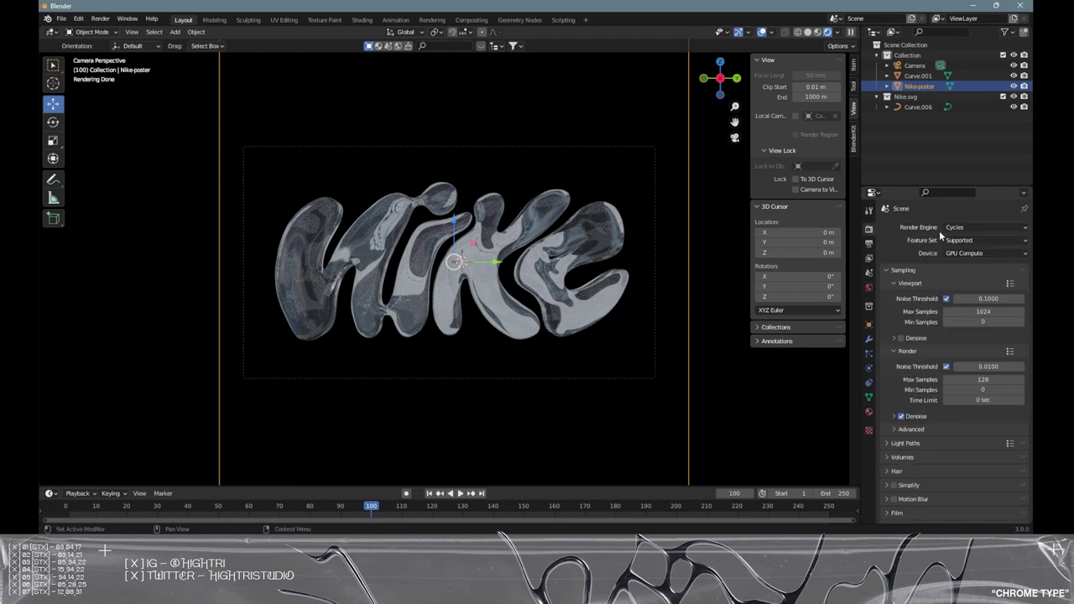
click(869, 242)
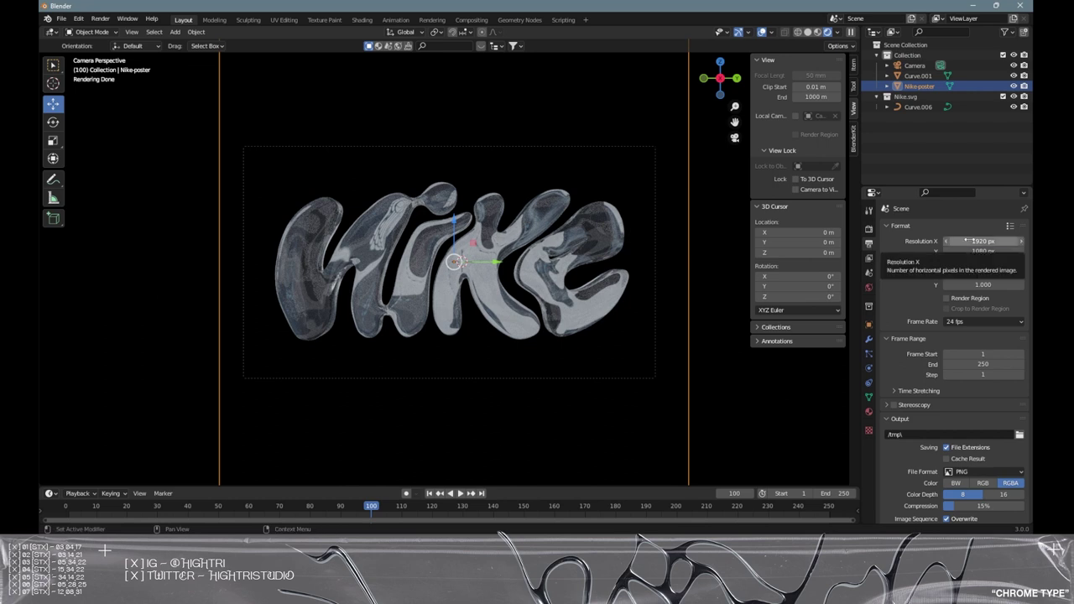
click(969, 241)
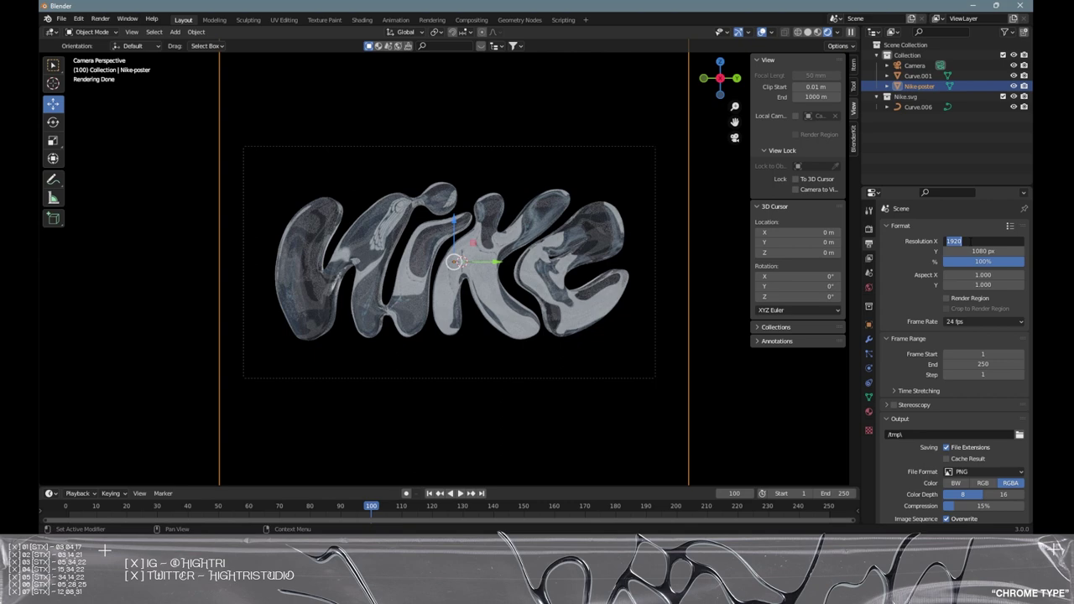
text(3000)
key(Tab)
text(30)
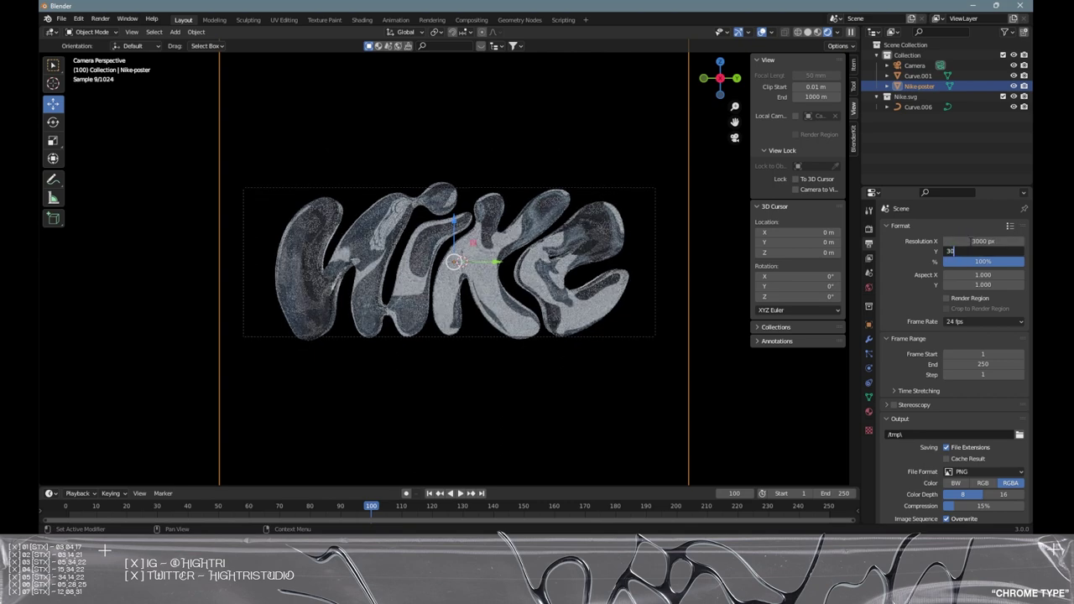
text(00)
key(Return)
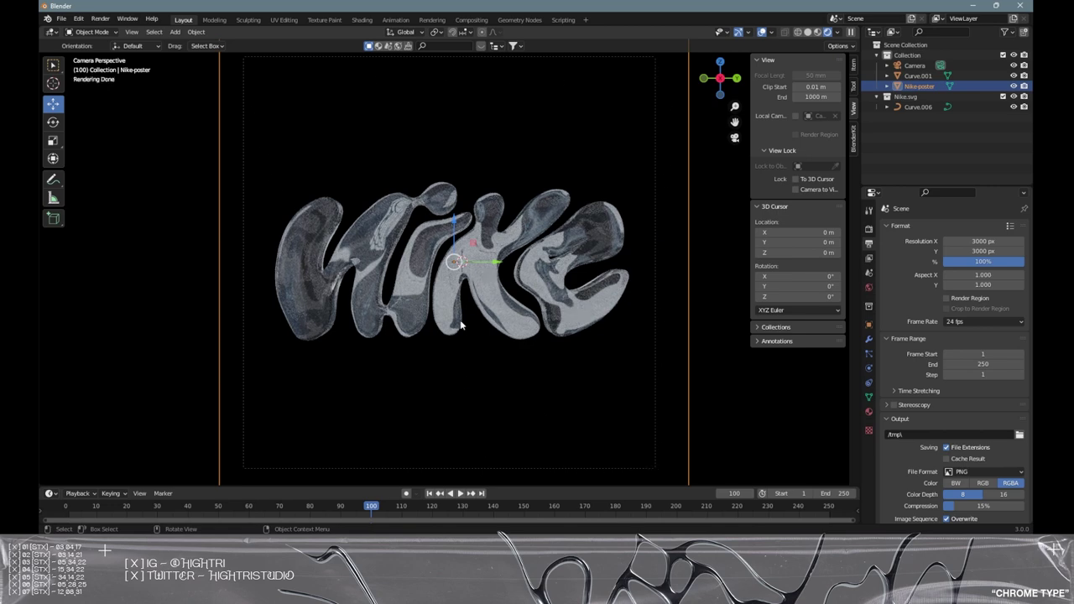
key(KP_0)
key(KP_0)
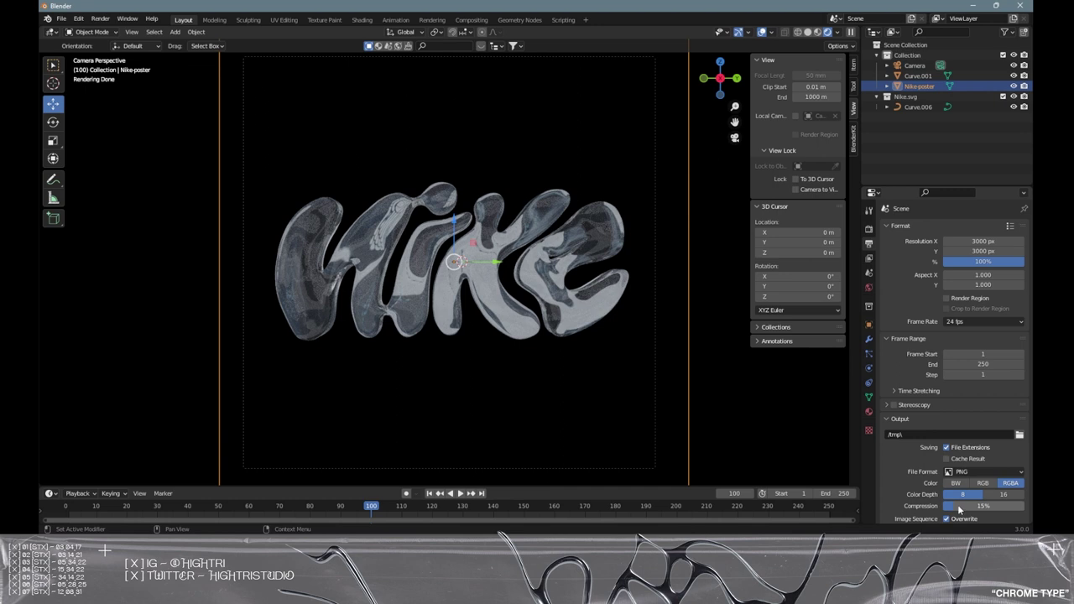
drag(962, 509, 943, 509)
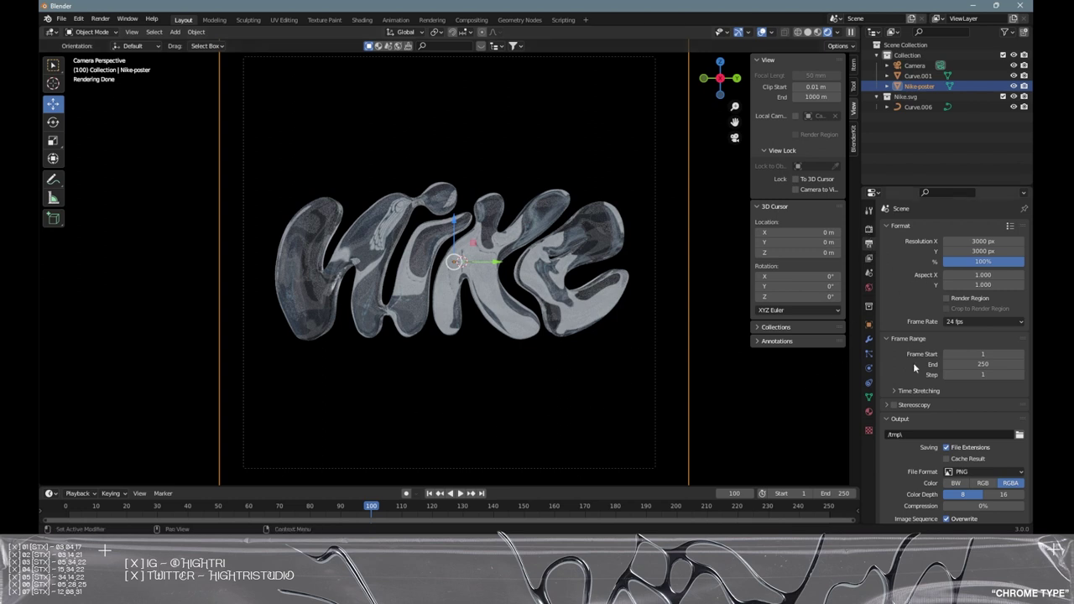
scroll(913, 362, down, 2)
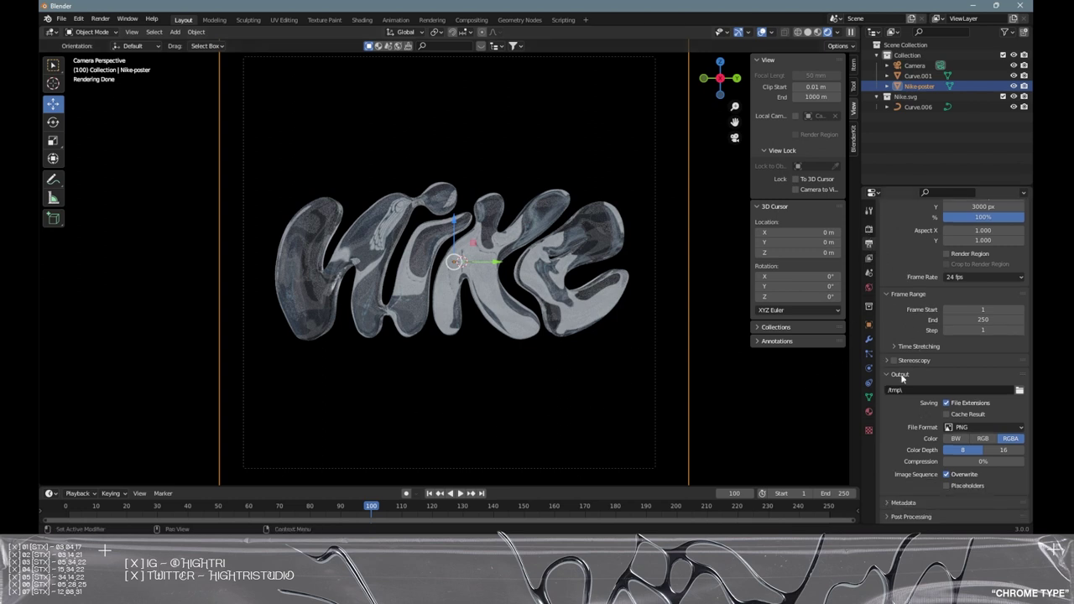
Enable Transparent in the Film render settings
click(869, 228)
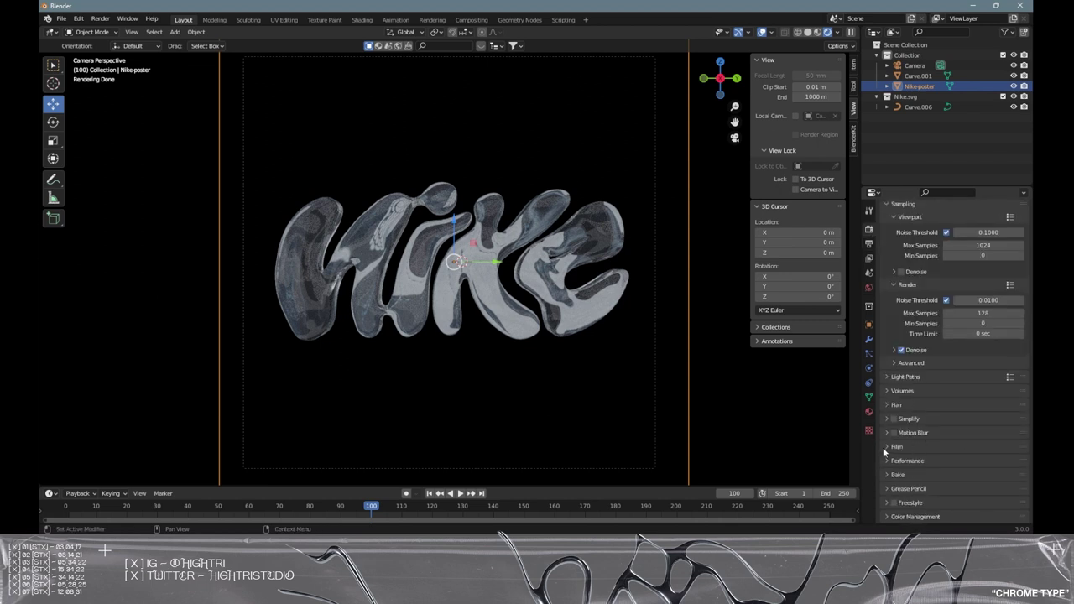
click(887, 447)
scroll(920, 485, down, 3)
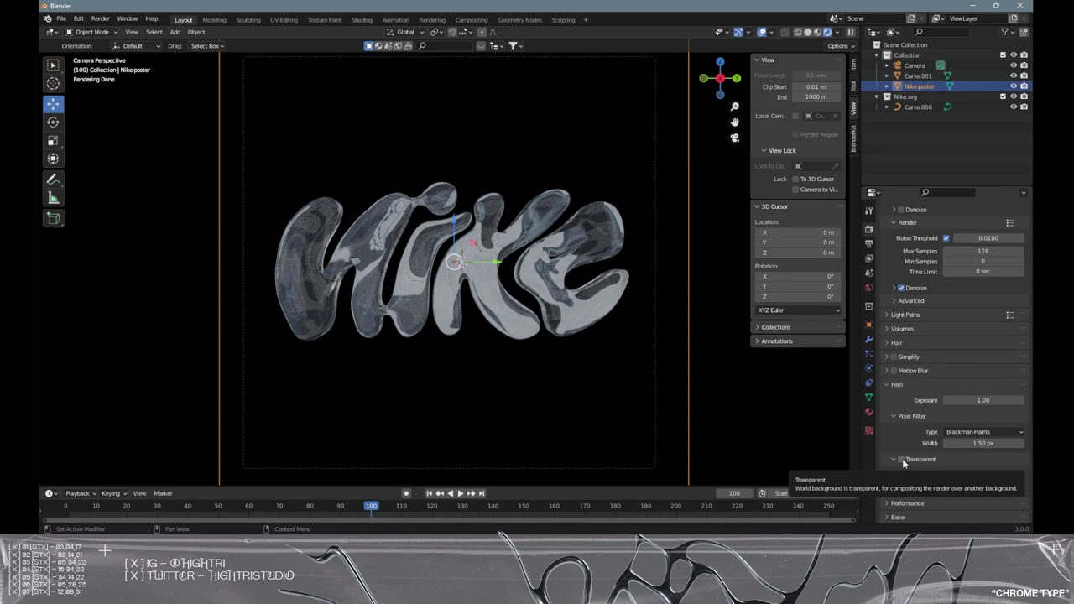
click(902, 458)
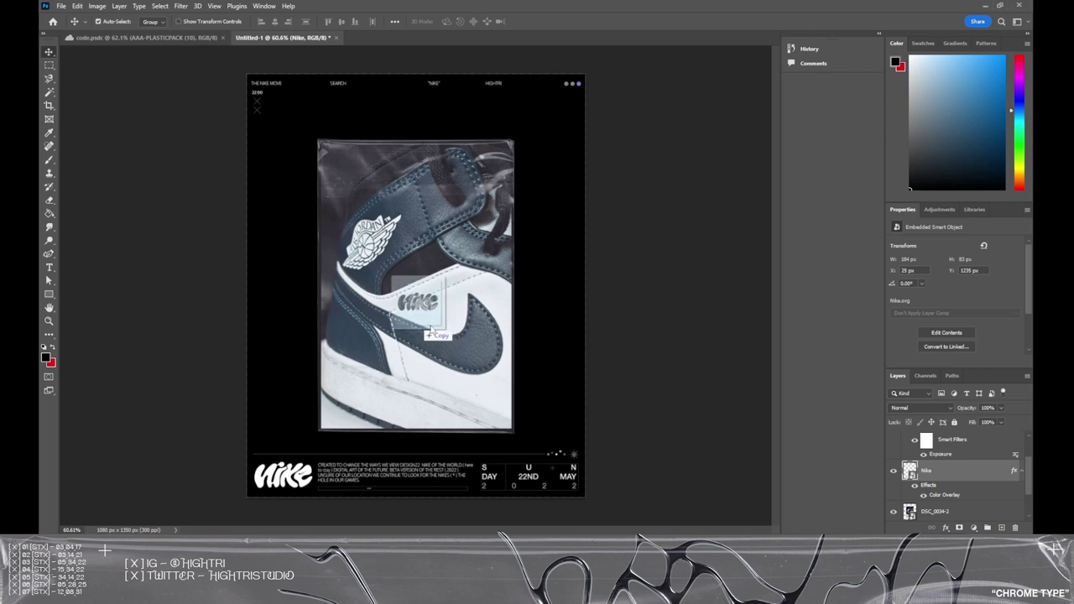
Place the Final type render on the poster and scale it from the centre over the shoe
drag(426, 299, 442, 329)
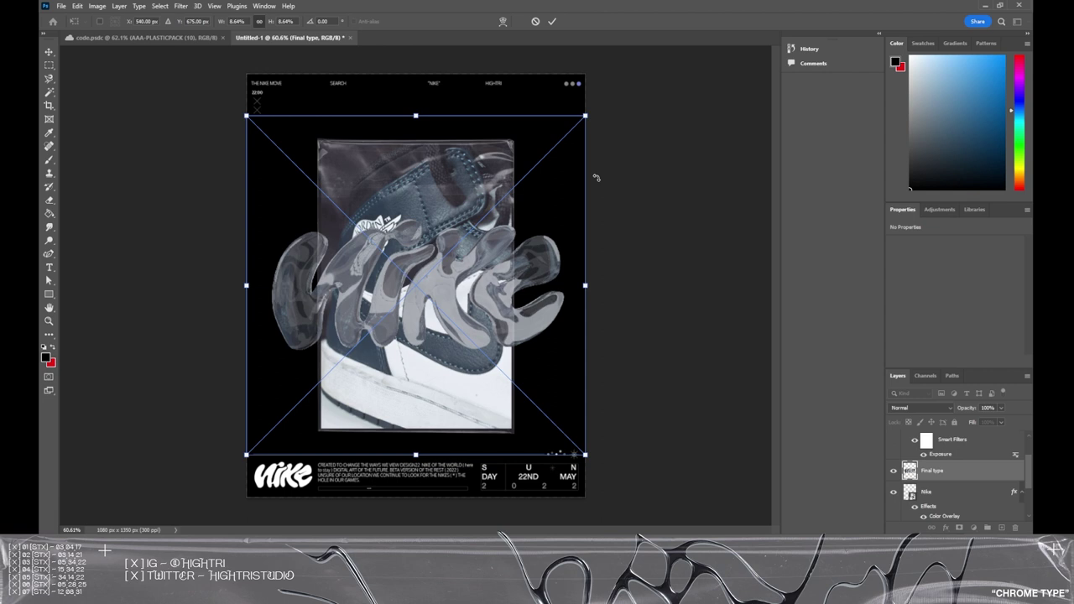
alt+drag(587, 114, 618, 162)
key(Return)
key(ctrl+0)
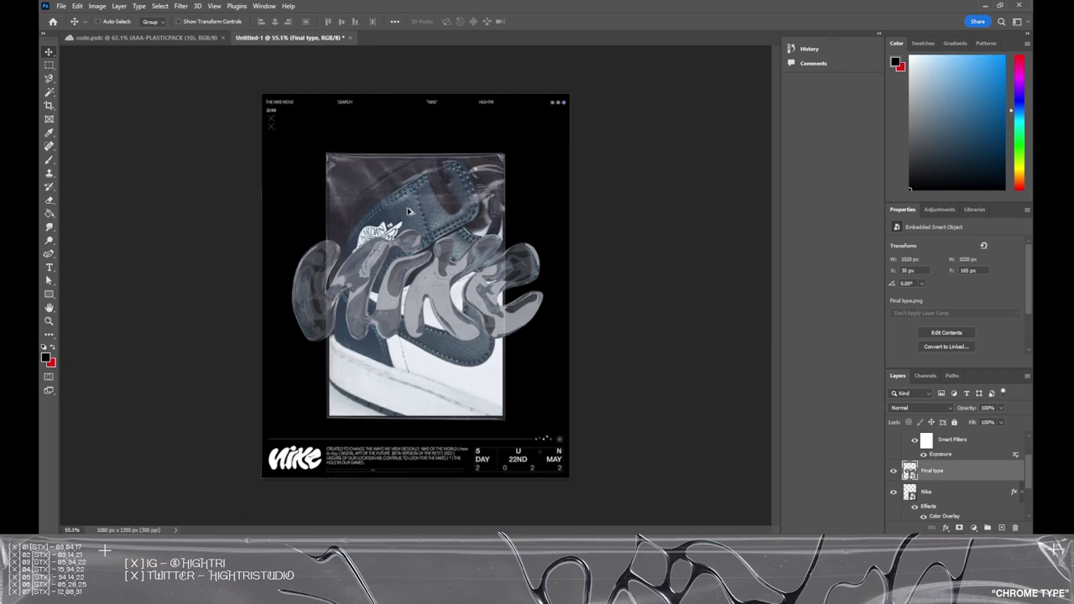
alt+scroll(409, 212, up, 8)
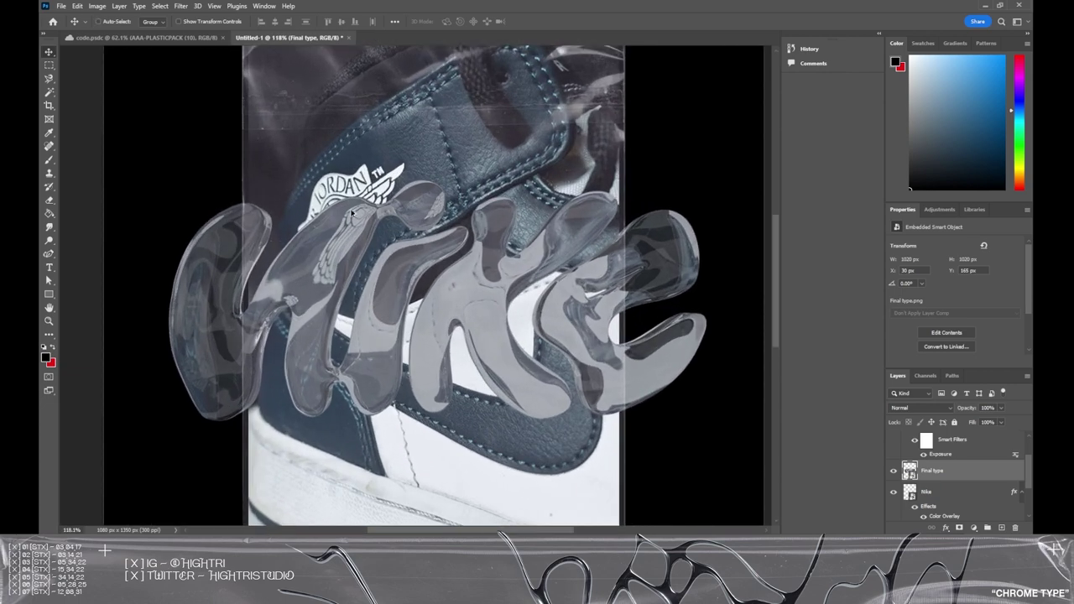
alt+scroll(478, 359, up, 3)
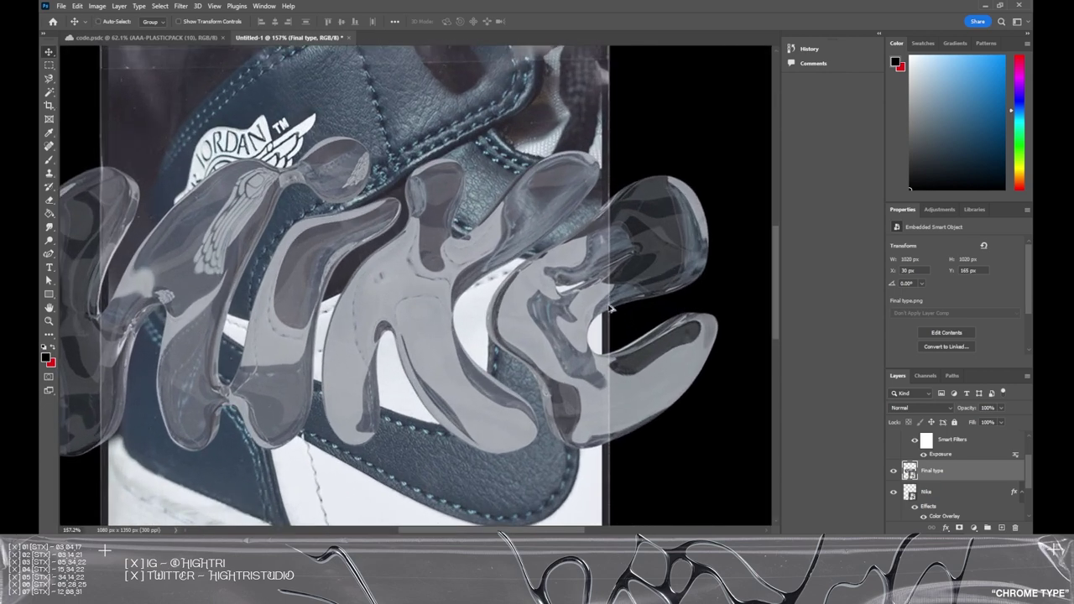
key(ctrl+0)
alt+scroll(471, 280, up, 8)
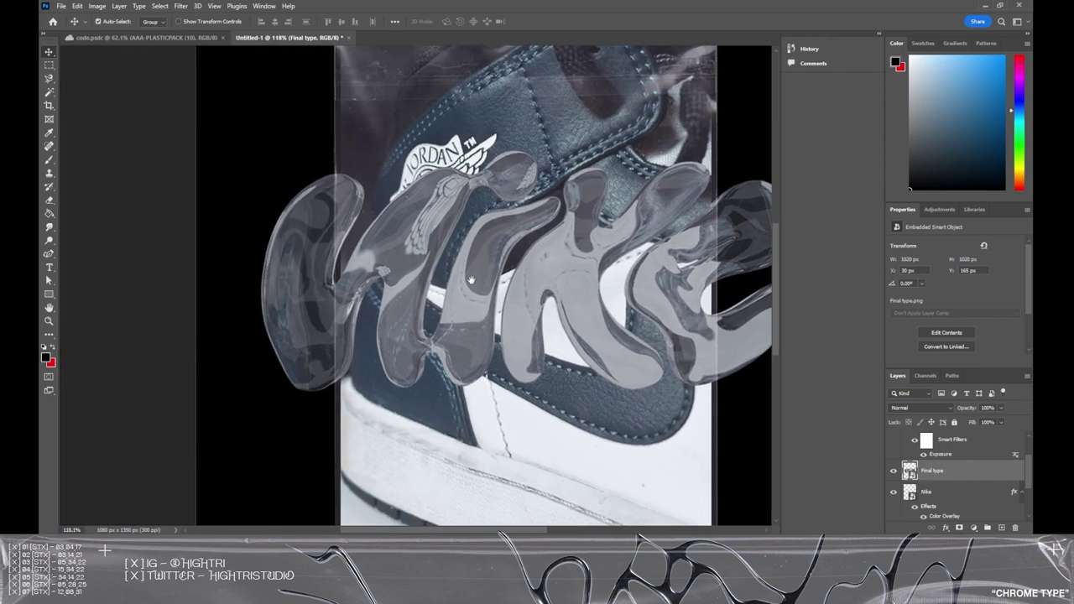
alt+scroll(307, 289, up, 5)
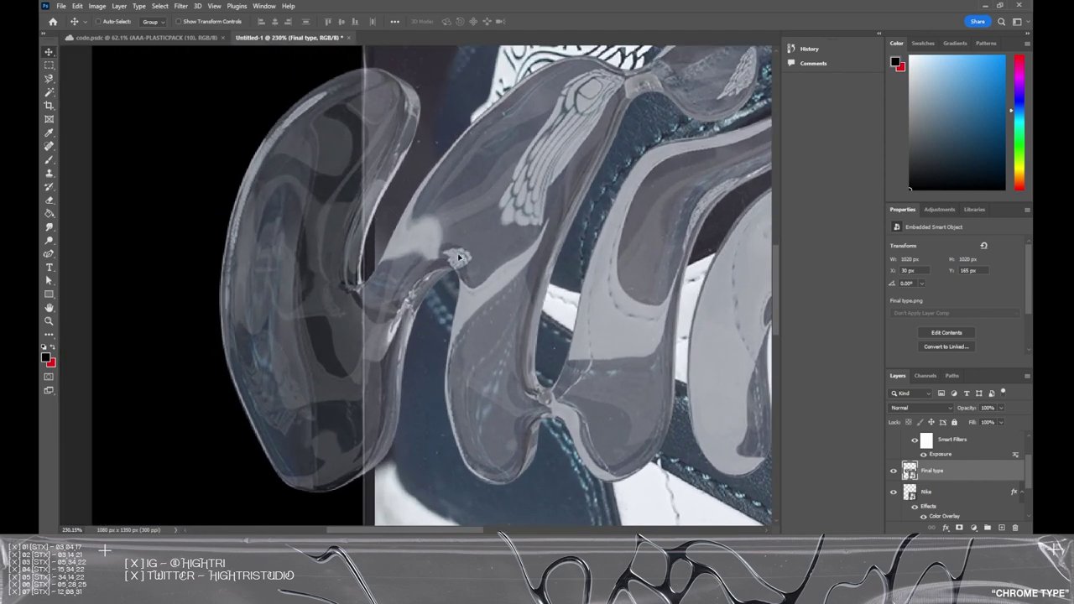
alt+scroll(459, 258, down, 8)
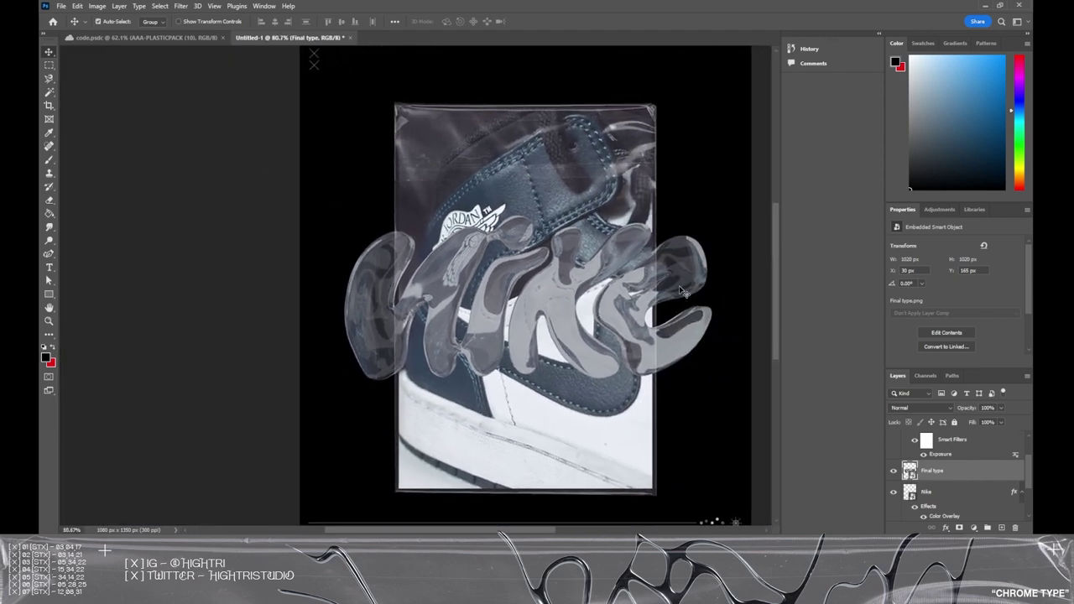
alt+scroll(681, 289, up, 3)
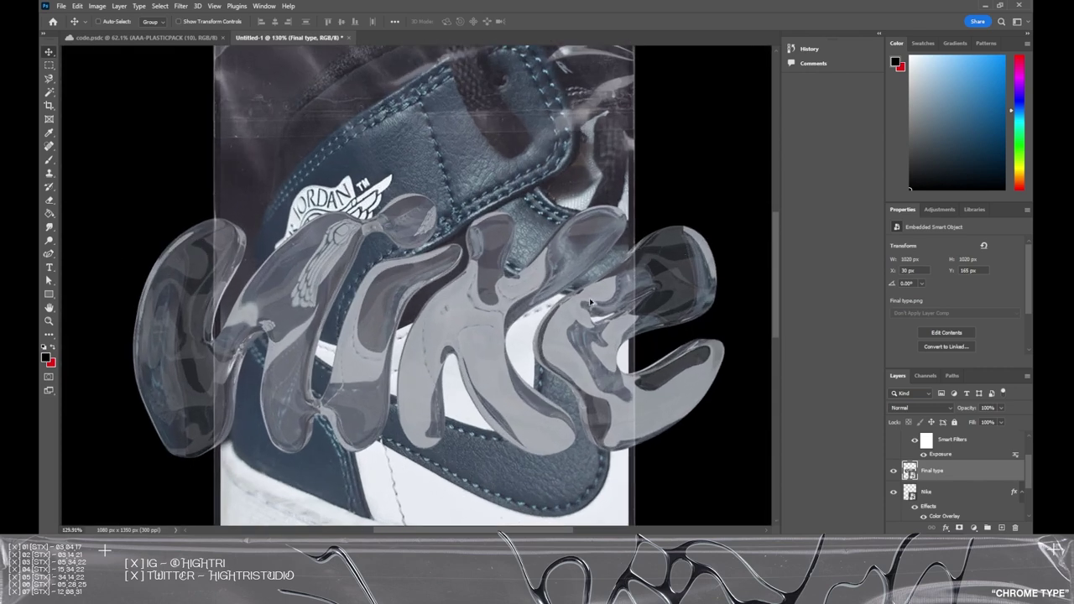
alt+scroll(432, 251, down, 4)
alt+scroll(621, 288, up, 3)
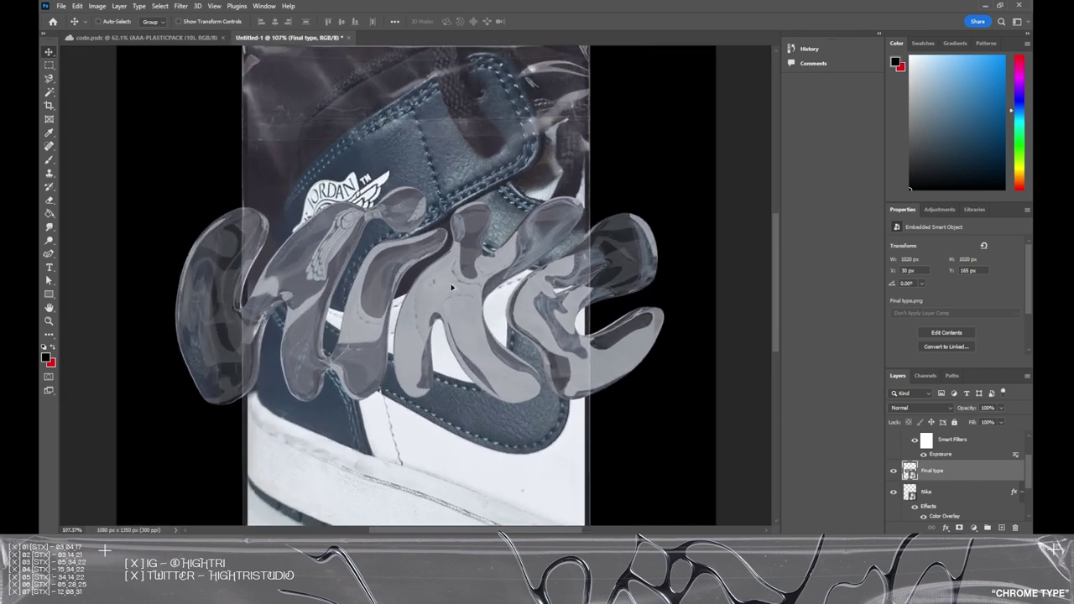
alt+scroll(686, 230, down, 2)
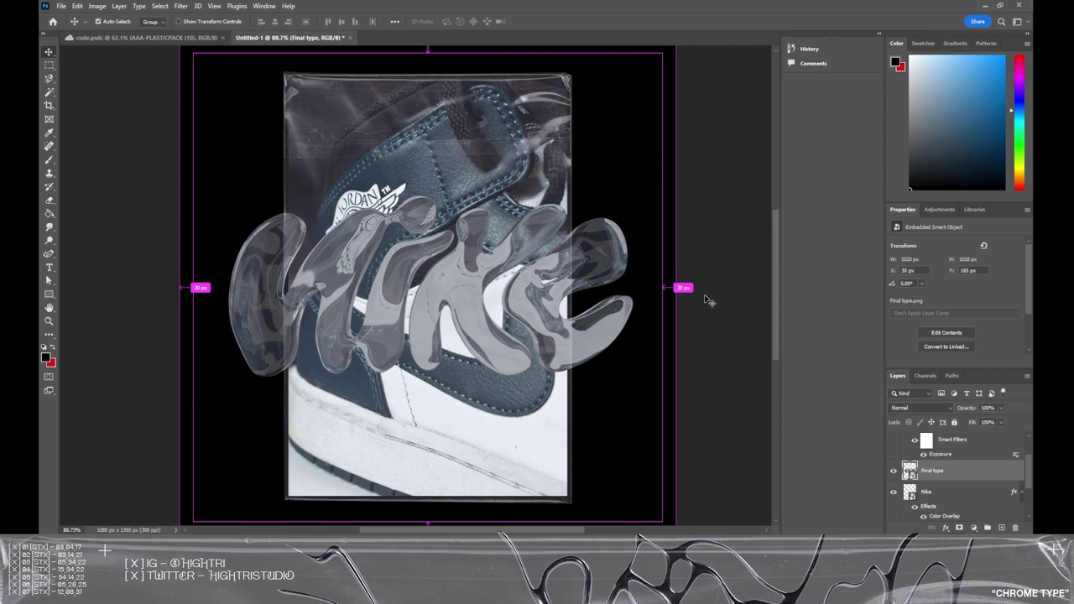
ctrl+click(550, 267)
click(97, 6)
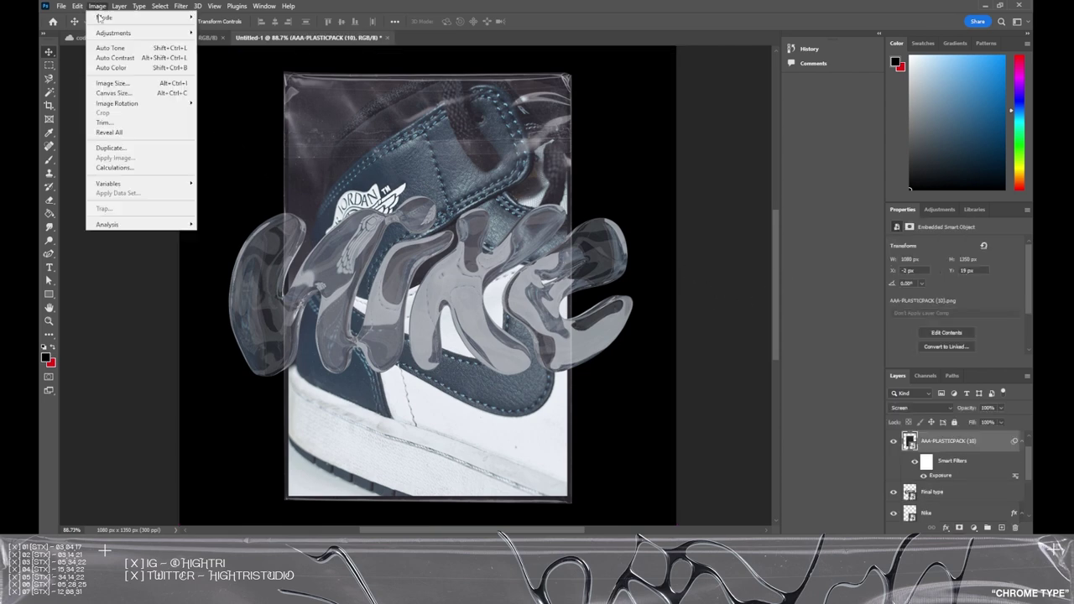
click(640, 220)
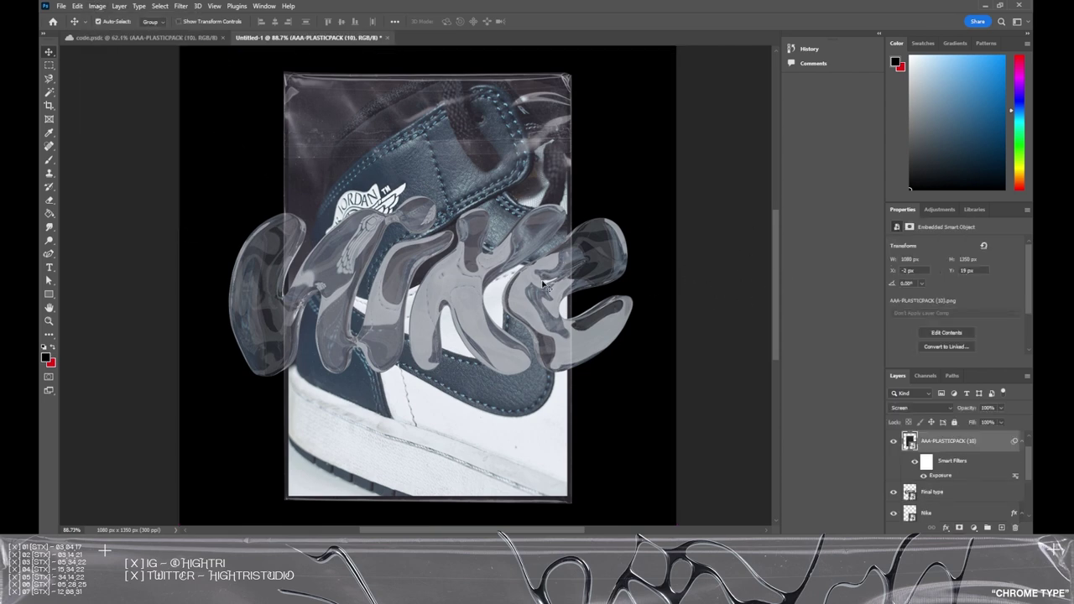
alt+scroll(420, 245, down, 1)
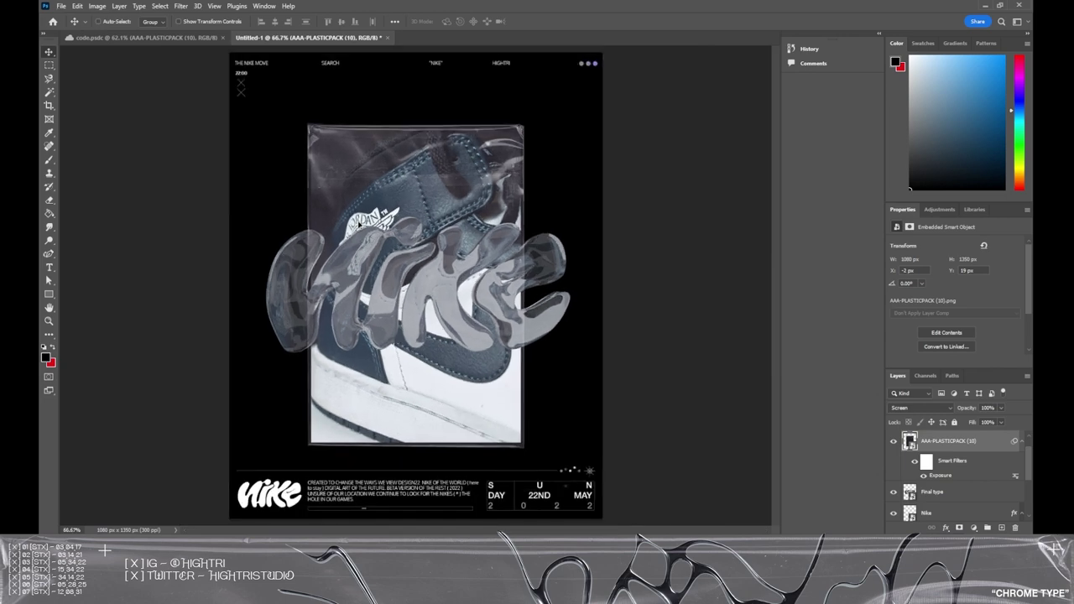